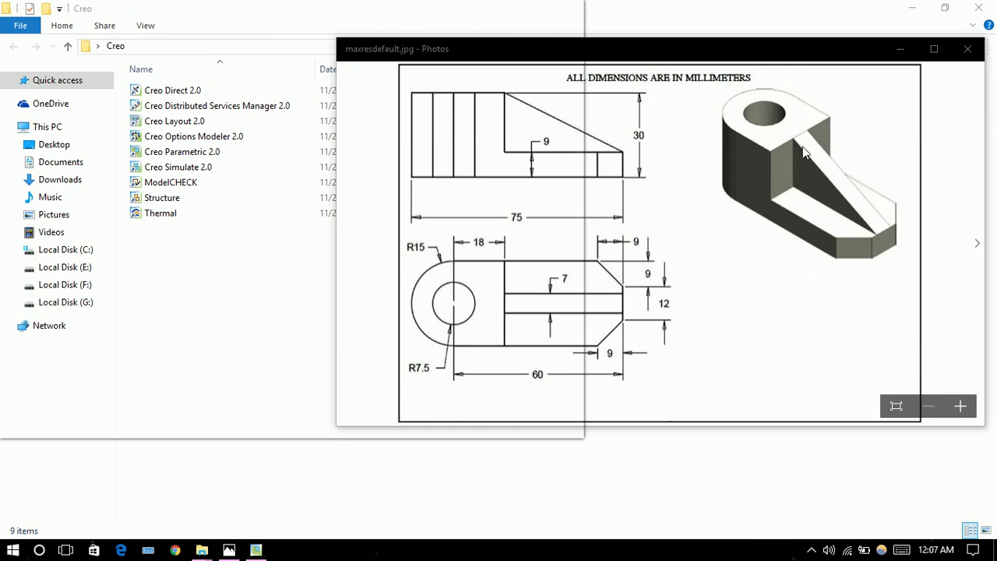
# Minimize the reference drawing and switch to a maximized Creo Parametric window
pyautogui.click(900, 50)
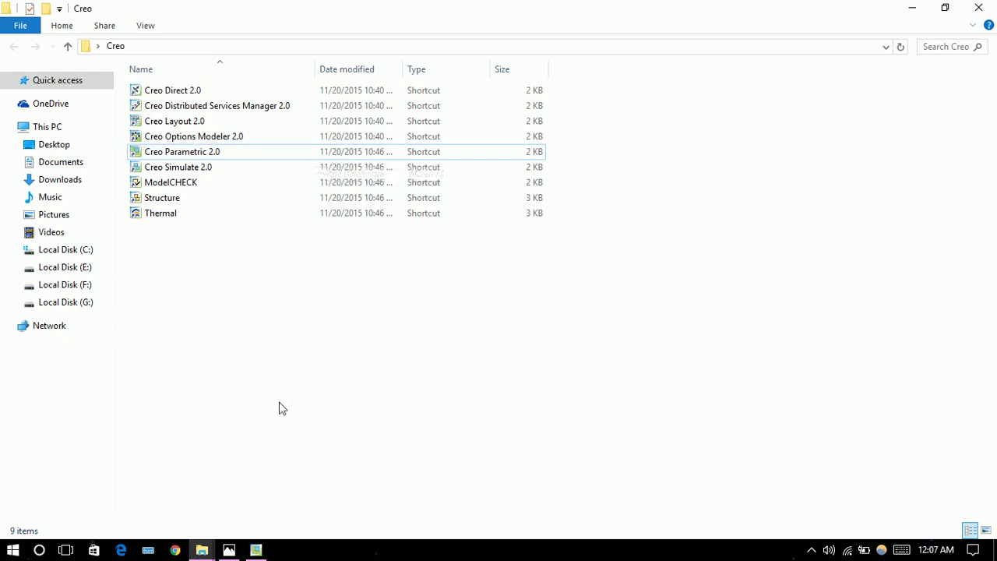
pyautogui.moveTo(256, 551)
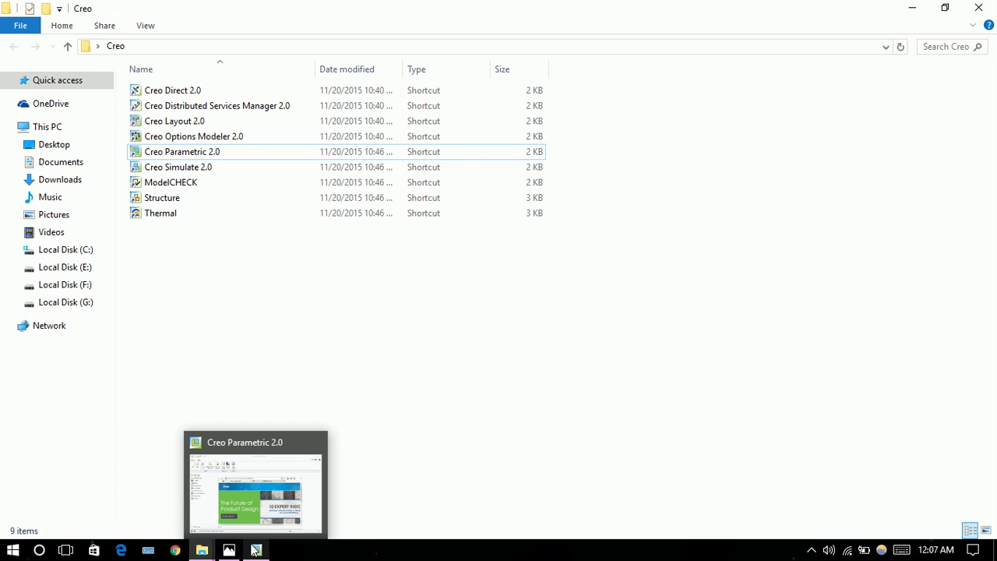
pyautogui.click(255, 551)
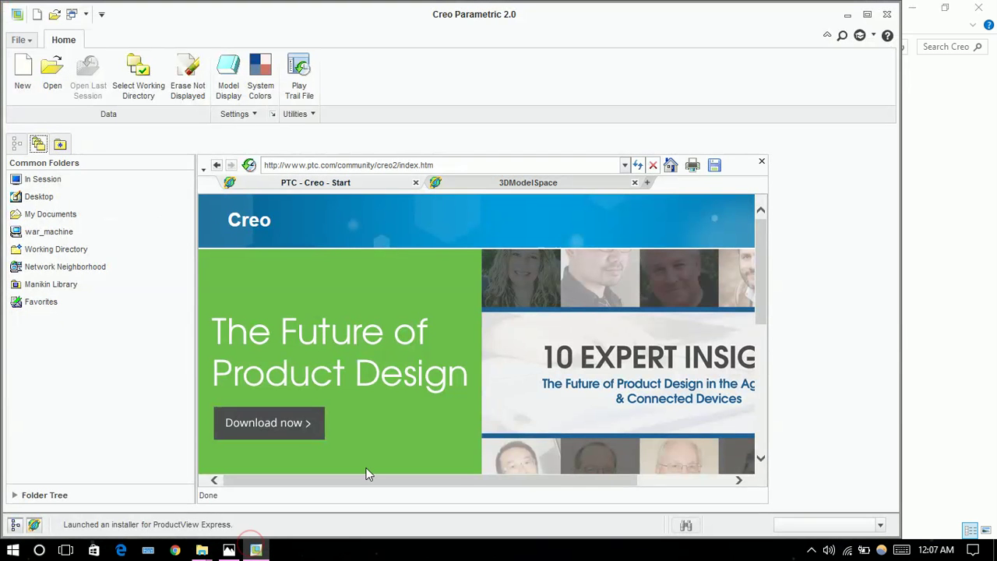
pyautogui.doubleClick(623, 15)
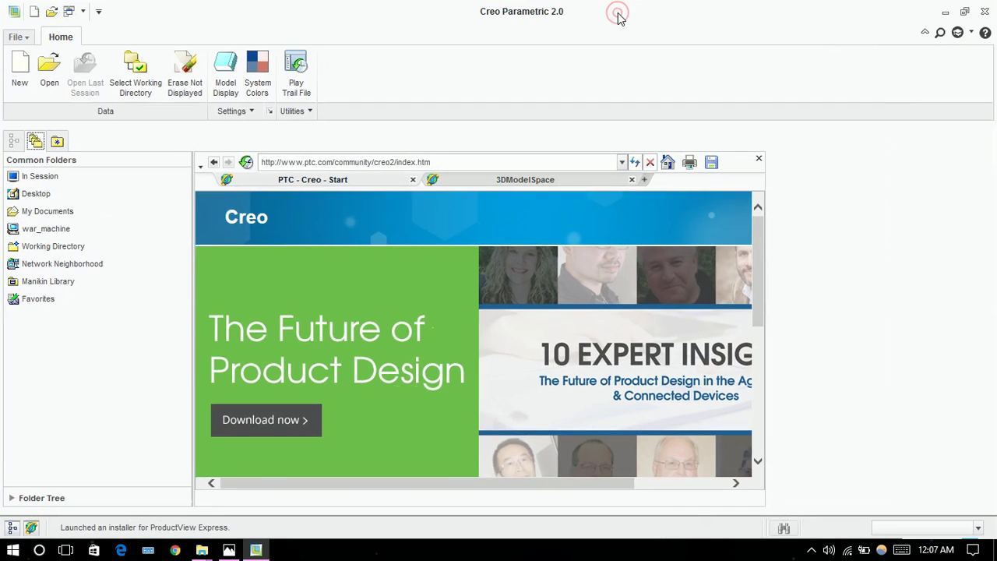
# Set the working directory to the Creo folder inside the Youtube folder on the Desktop
pyautogui.click(134, 69)
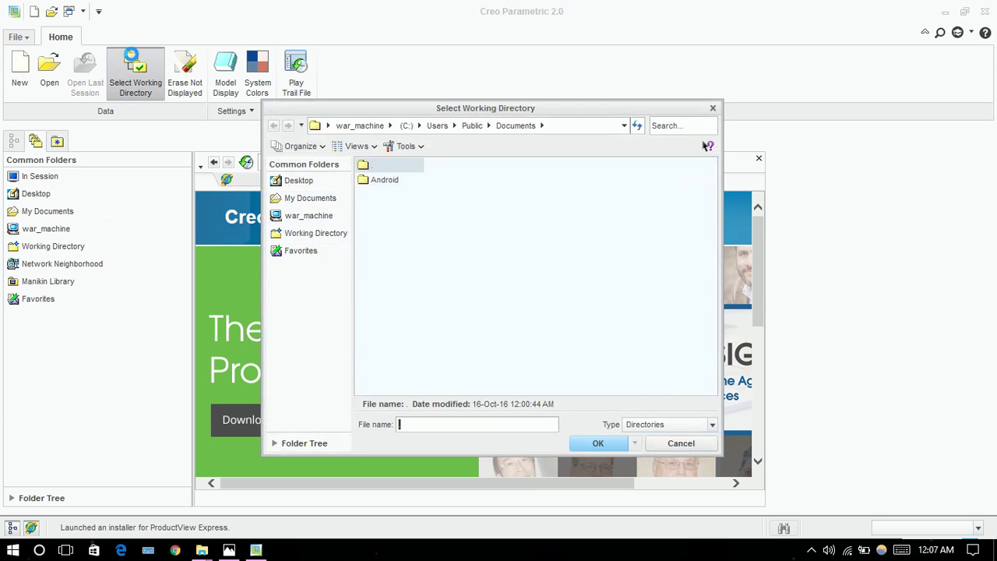
pyautogui.click(297, 181)
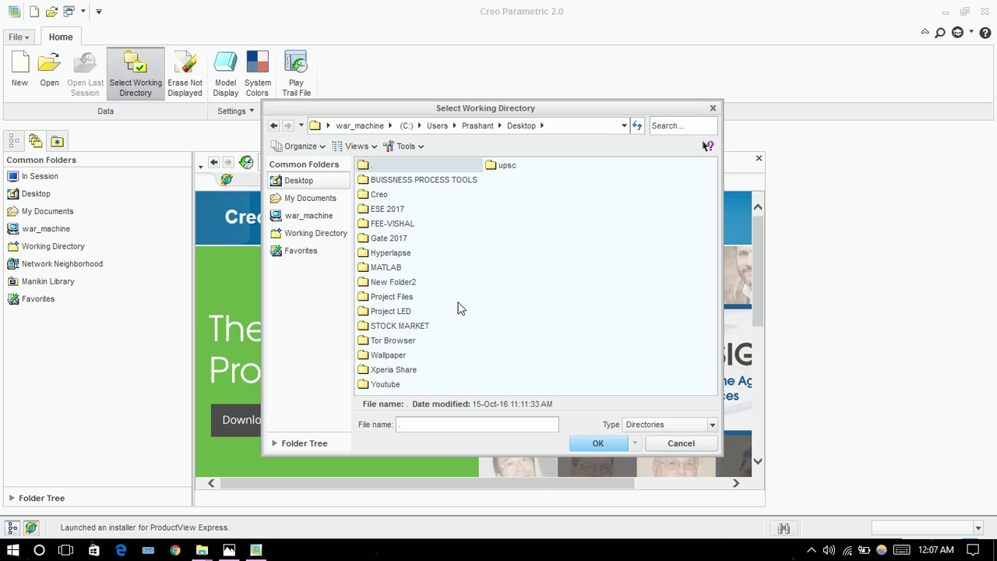
pyautogui.click(387, 384)
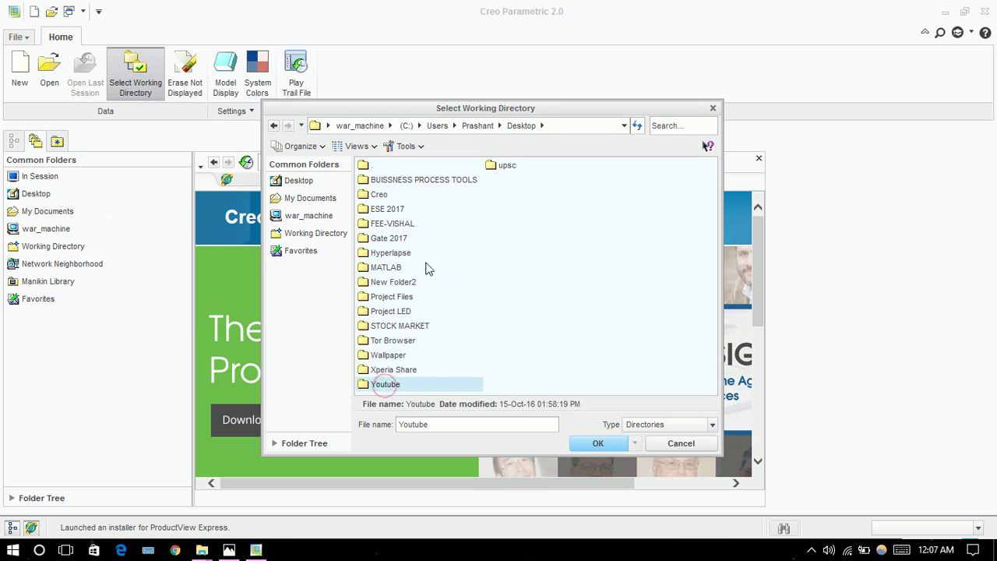
pyautogui.doubleClick(410, 386)
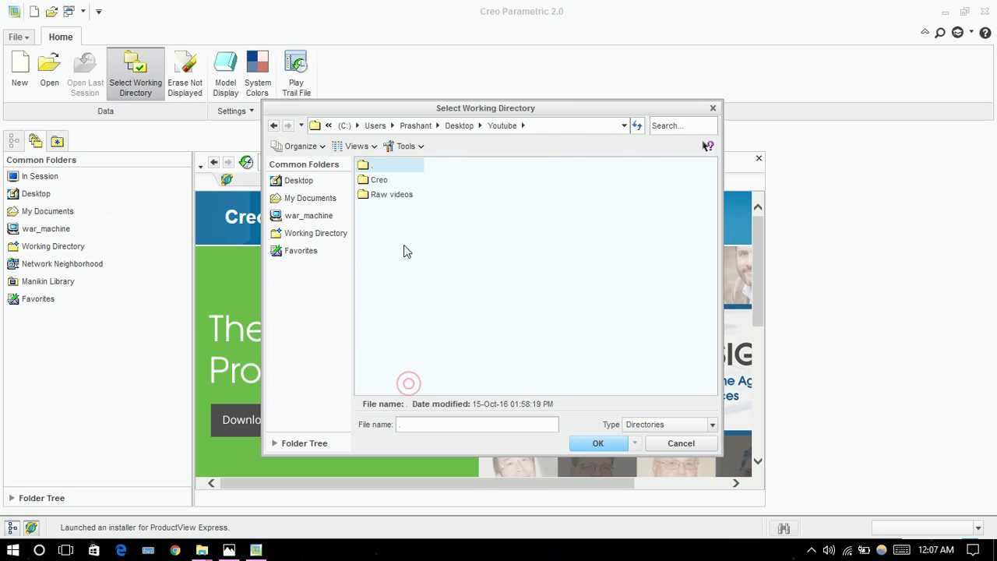
pyautogui.click(382, 182)
pyautogui.doubleClick(381, 180)
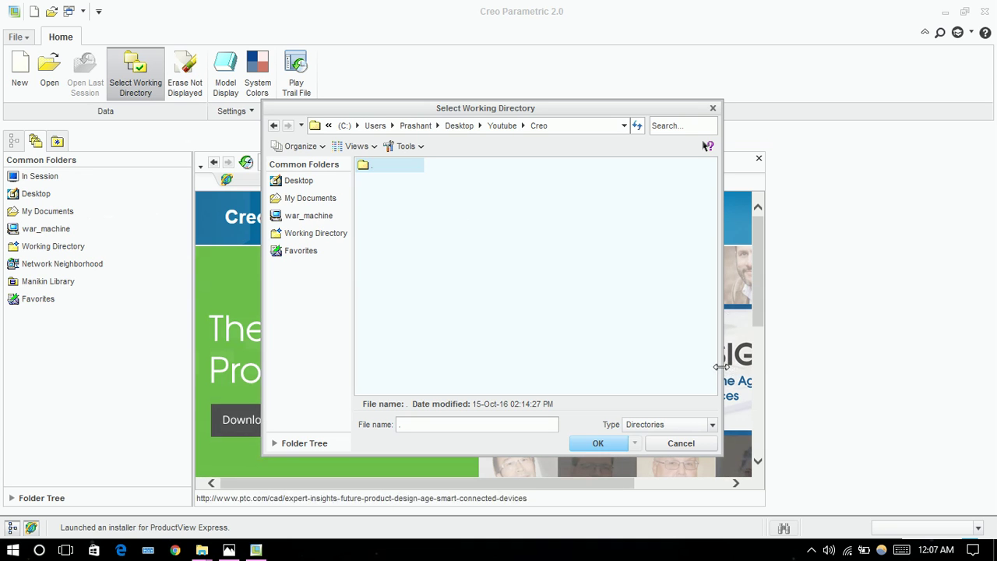
pyautogui.click(595, 443)
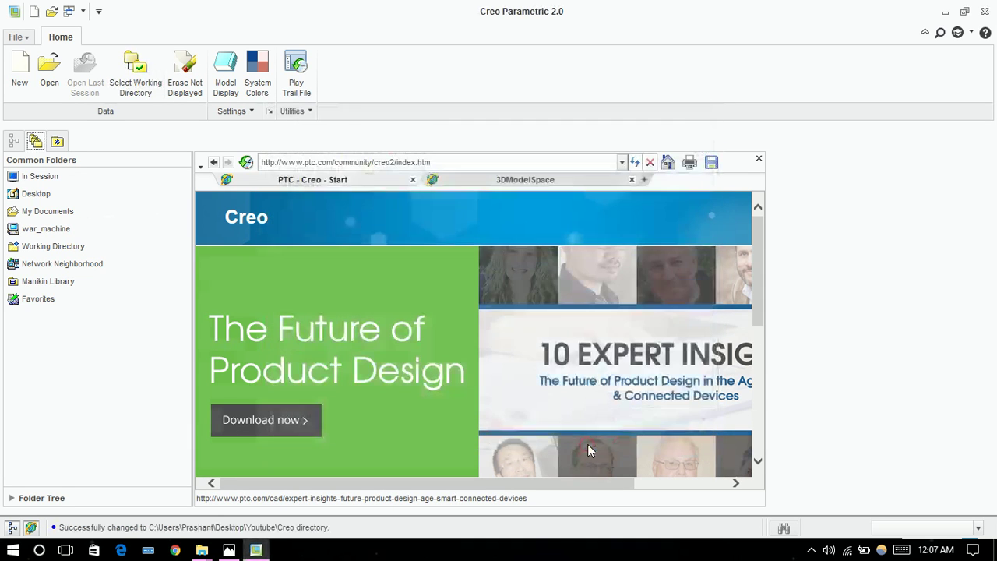
# Create a new solid part named P1 using the mmns_part_solid template instead of the default template
pyautogui.click(21, 74)
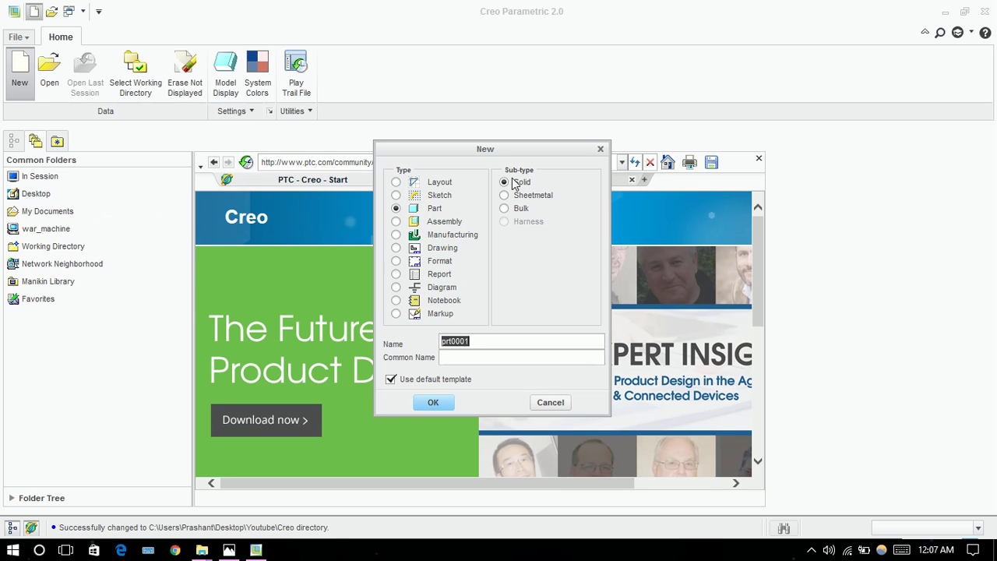
pyautogui.click(505, 346)
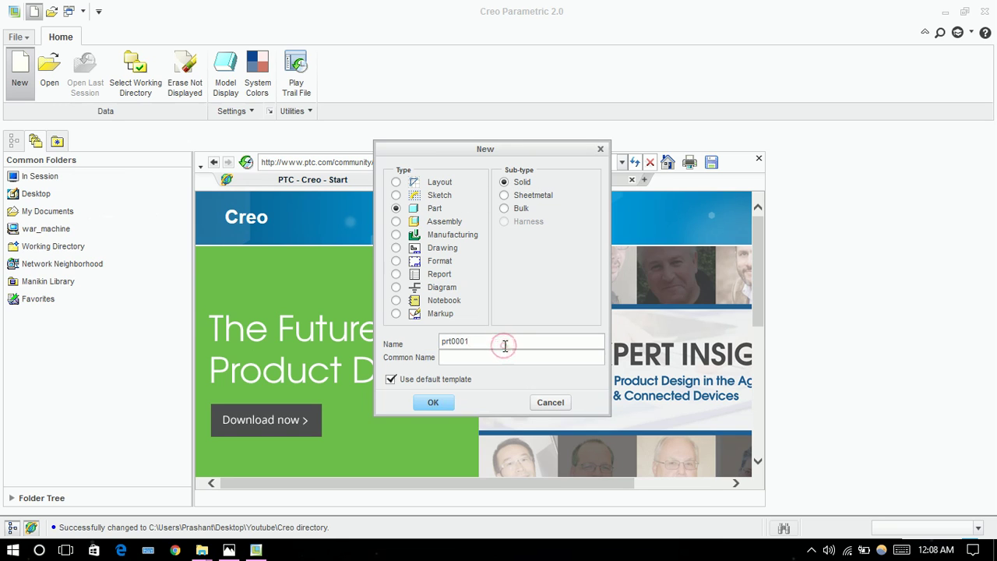
pyautogui.doubleClick(505, 346)
pyautogui.press('BackSpace')
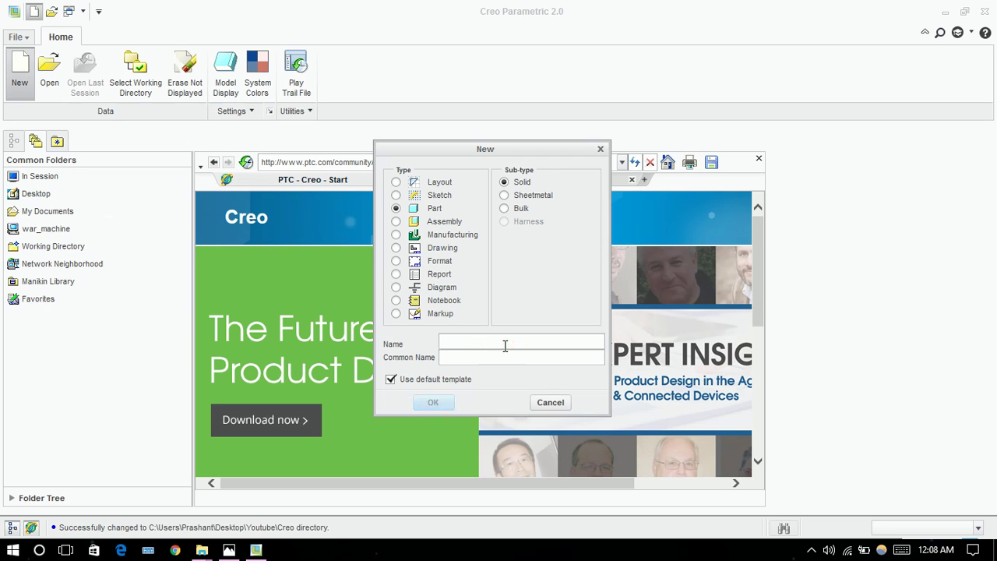
pyautogui.write('P1')
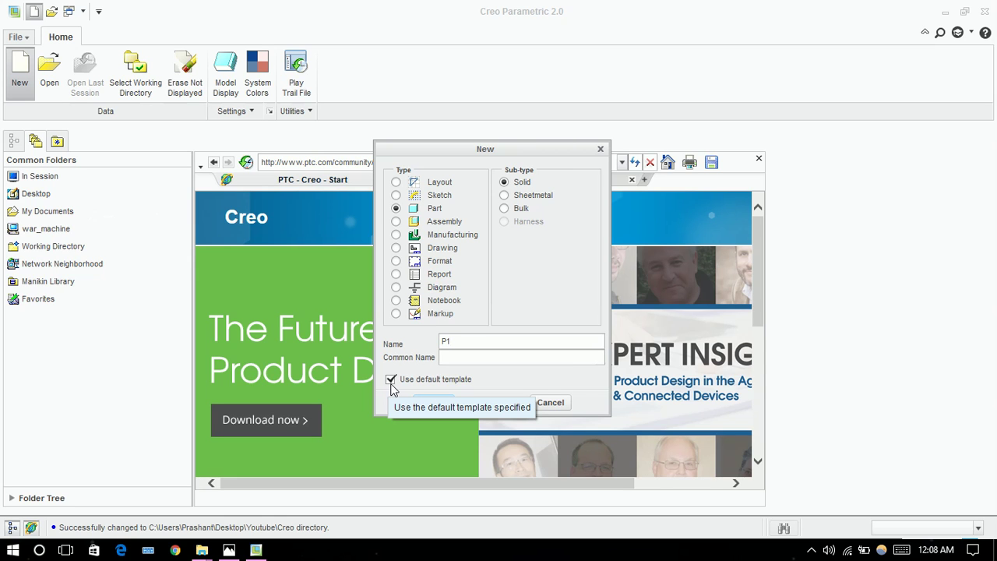
pyautogui.click(391, 380)
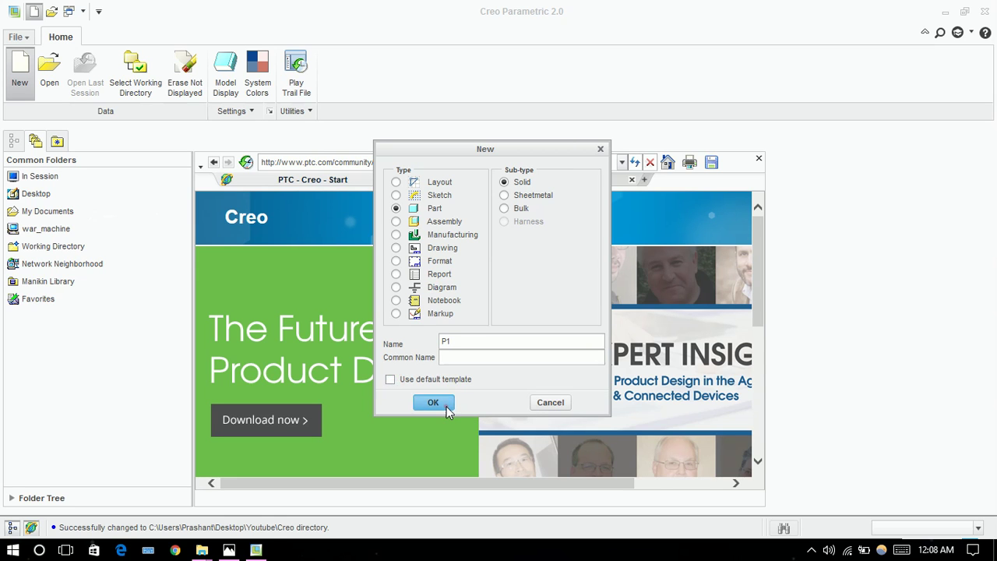
pyautogui.click(445, 406)
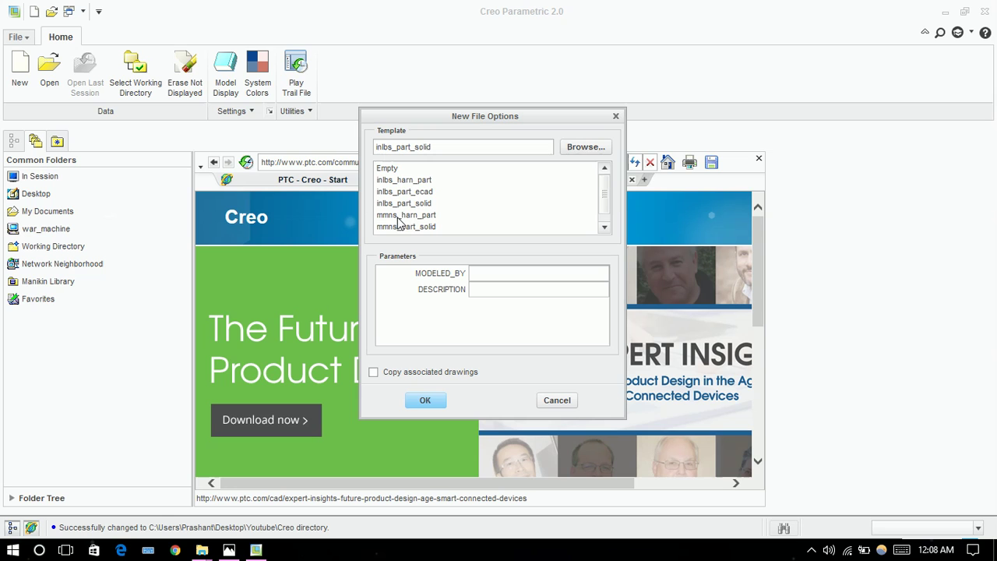
pyautogui.click(404, 227)
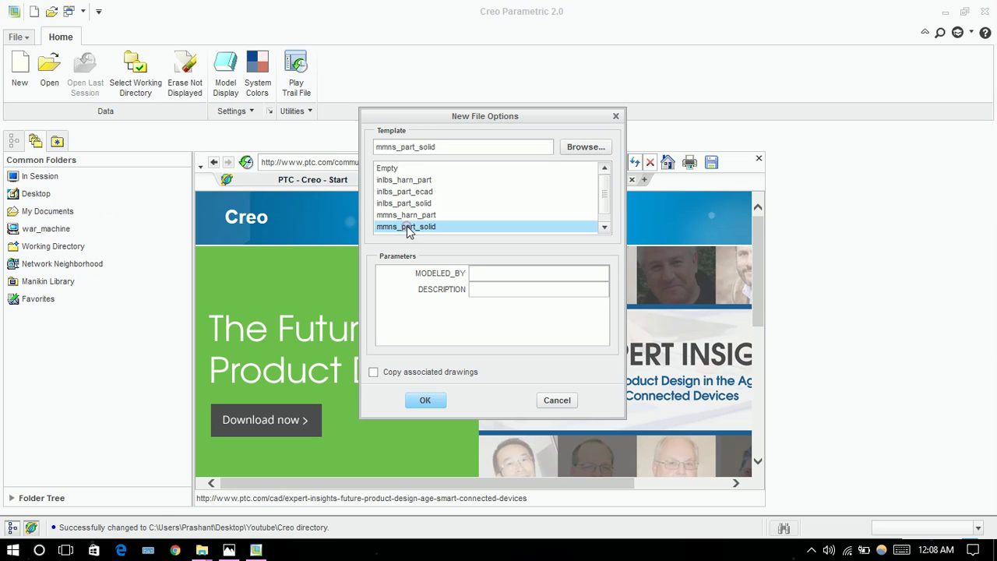
pyautogui.click(437, 400)
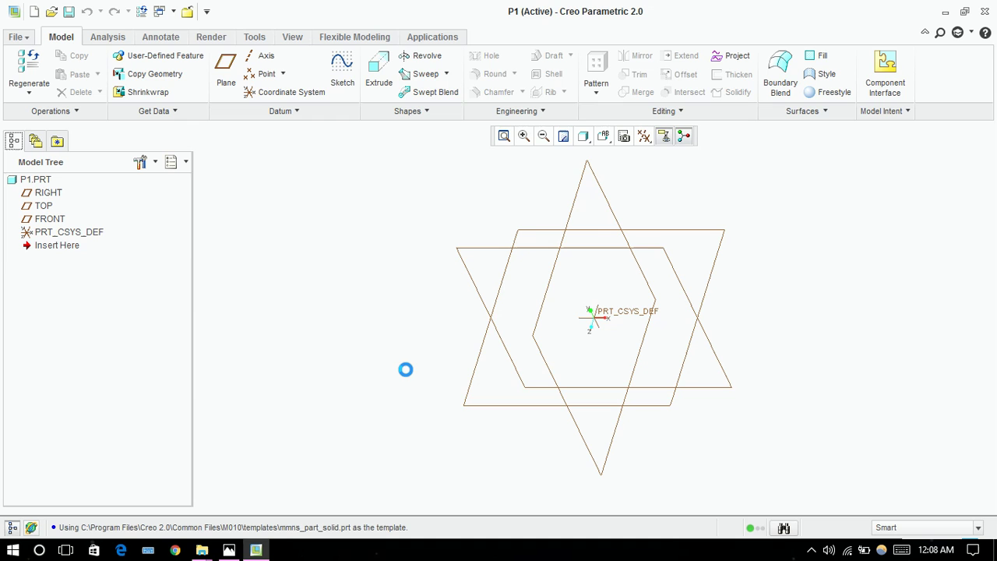
pyautogui.click(15, 38)
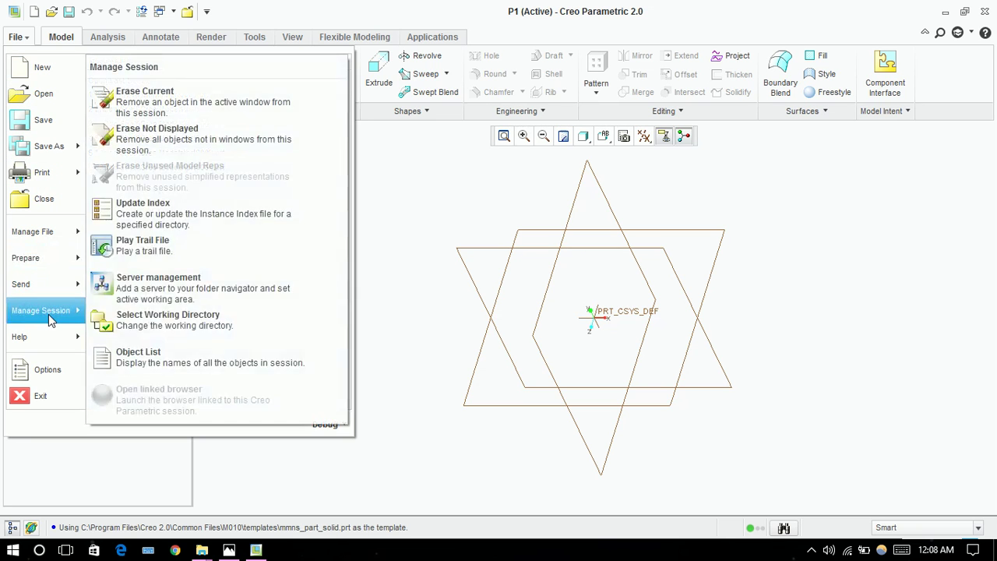
pyautogui.moveTo(80, 311)
pyautogui.click(40, 372)
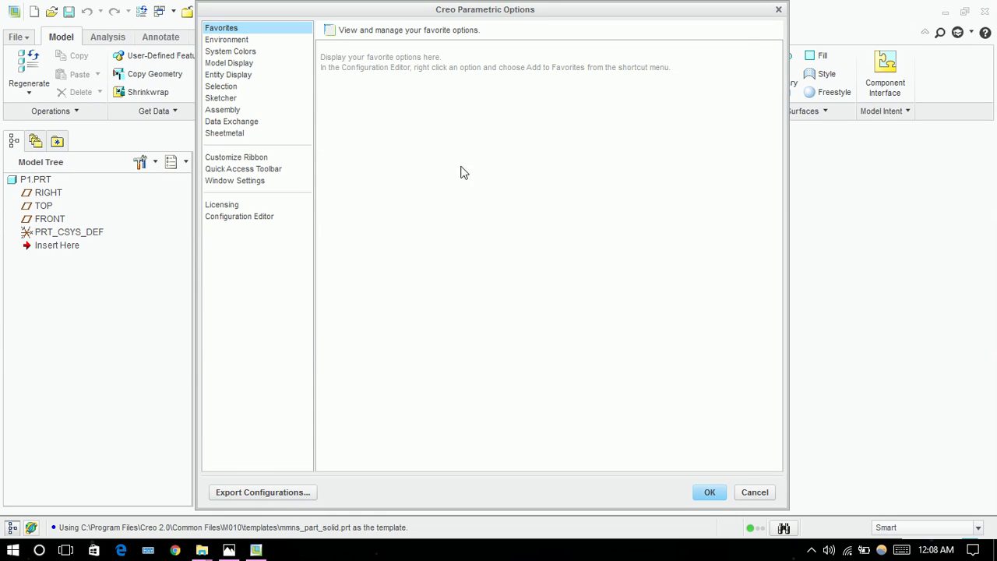
pyautogui.click(779, 9)
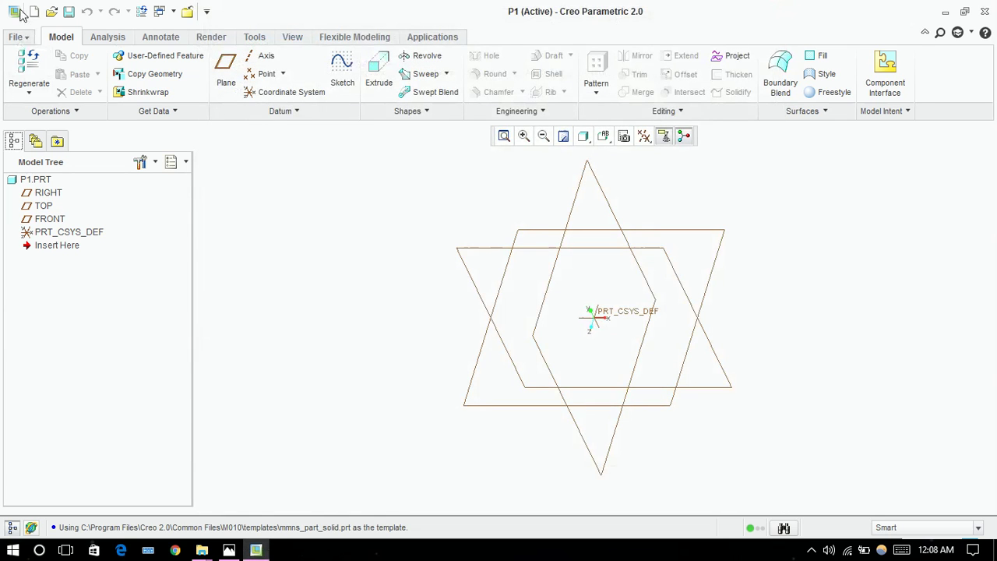
pyautogui.click(107, 37)
pyautogui.click(162, 38)
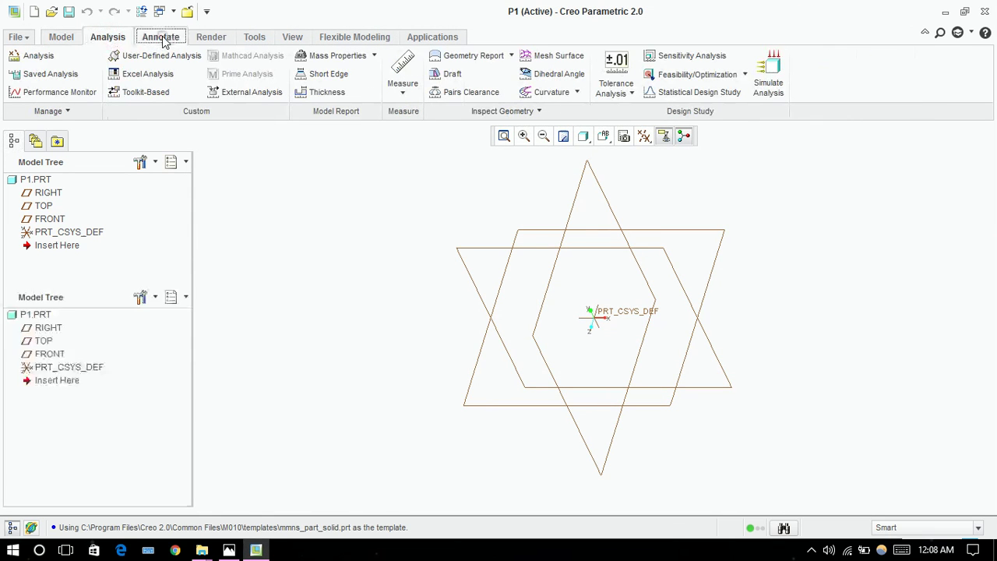
pyautogui.click(215, 38)
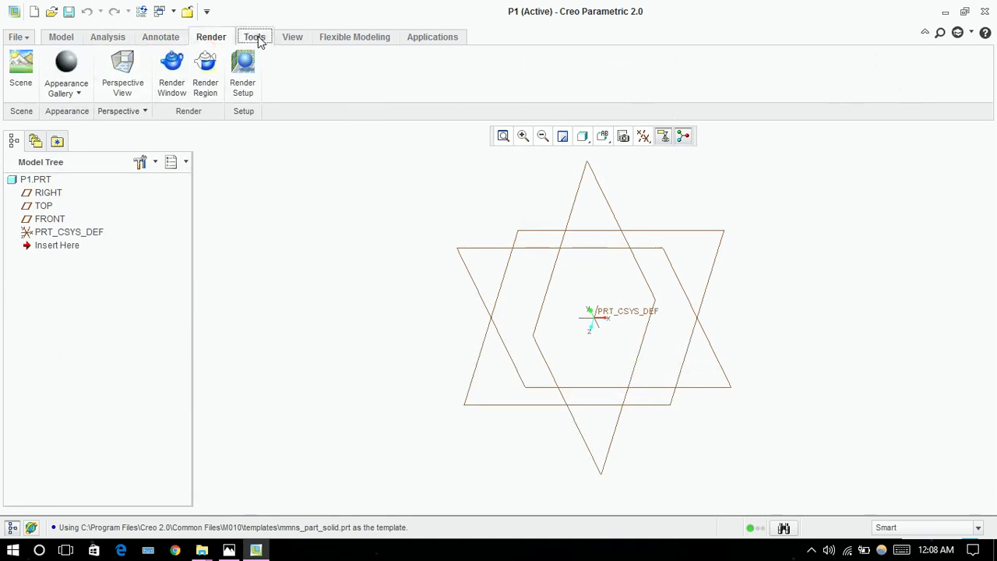
pyautogui.click(254, 37)
pyautogui.click(290, 38)
pyautogui.click(343, 40)
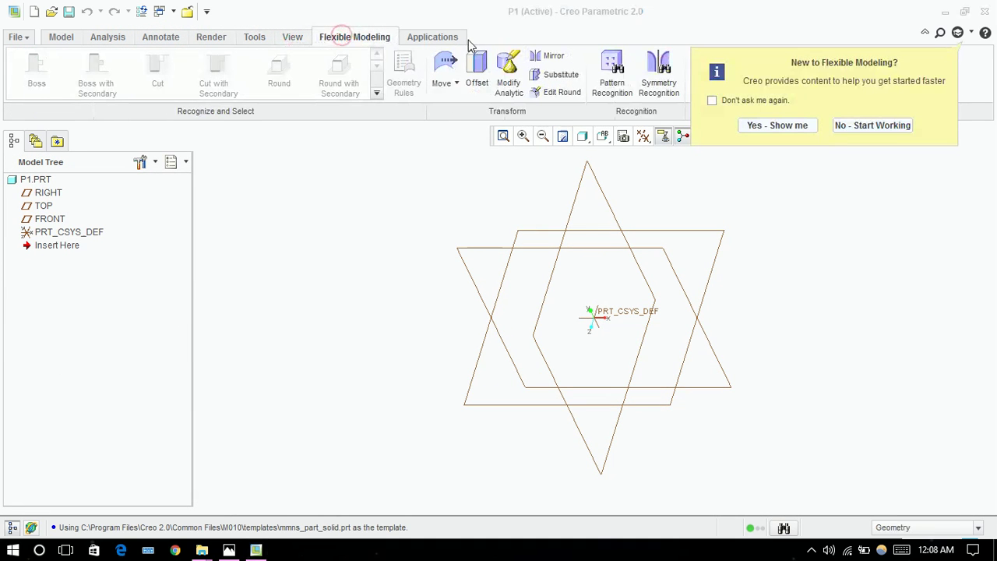
pyautogui.click(441, 39)
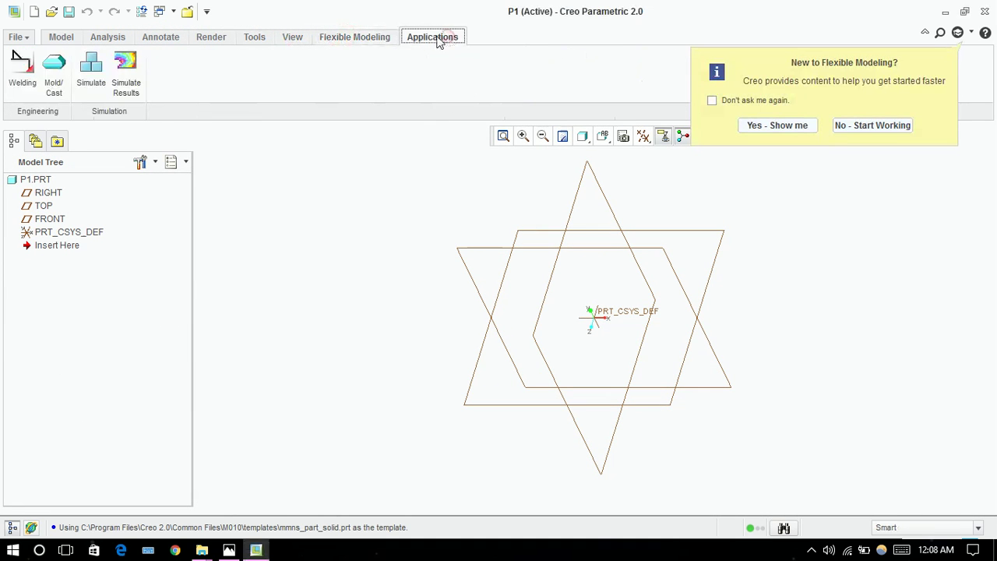
pyautogui.click(70, 38)
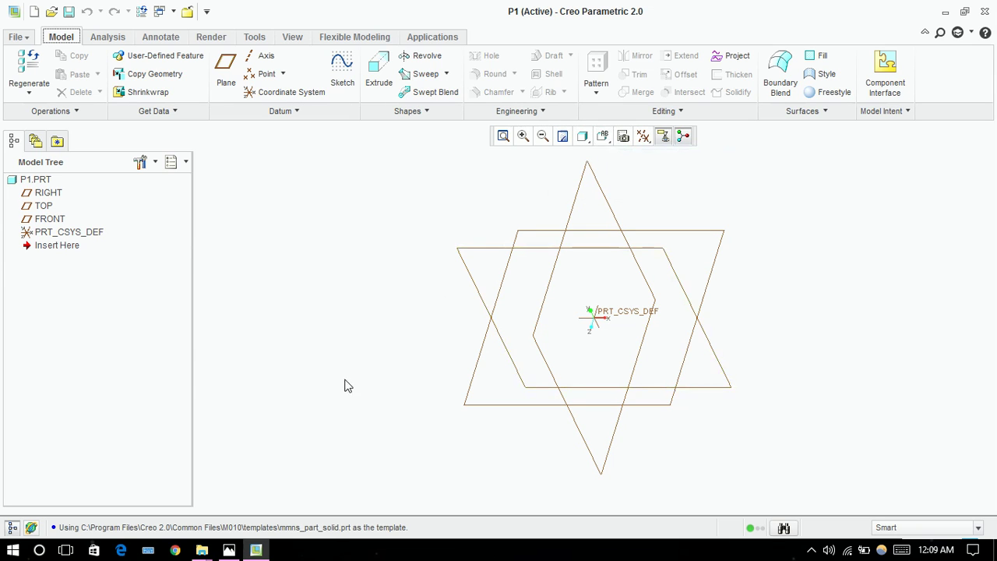
# Consult the reference drawing, and start a sketch on the TOP datum plane with the sketching plane parallel to the screen
pyautogui.click(231, 551)
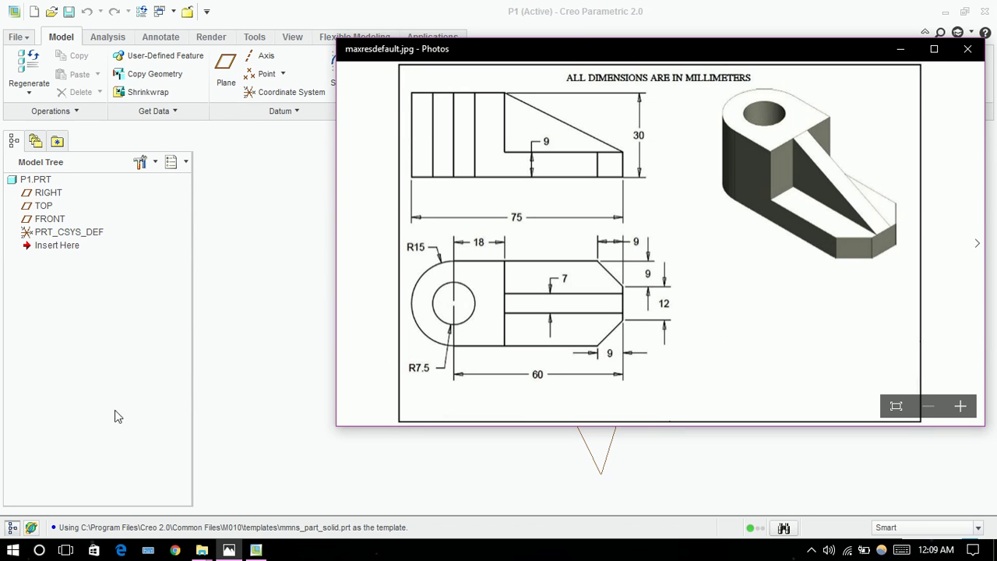
pyautogui.click(231, 551)
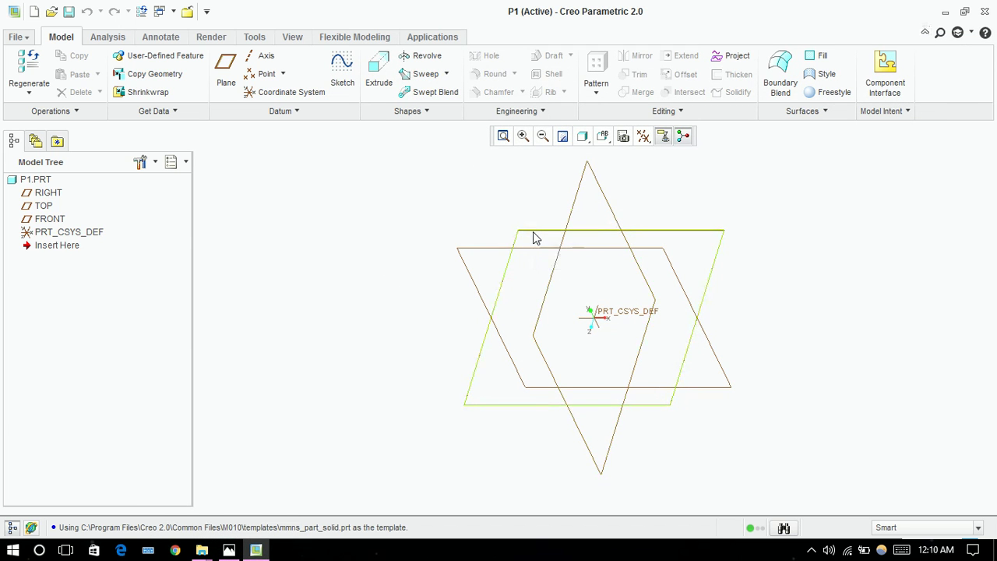
pyautogui.click(536, 234)
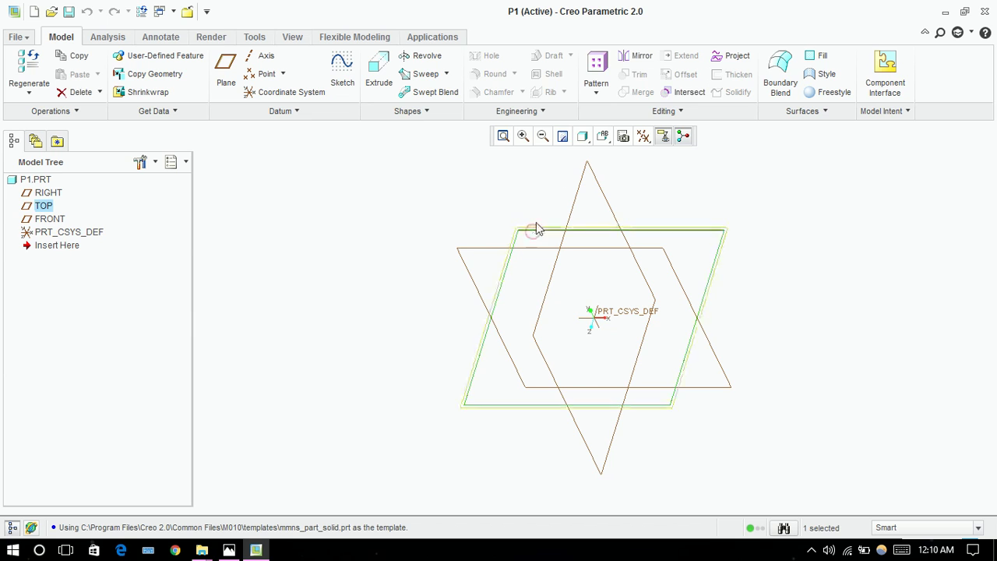
pyautogui.click(605, 138)
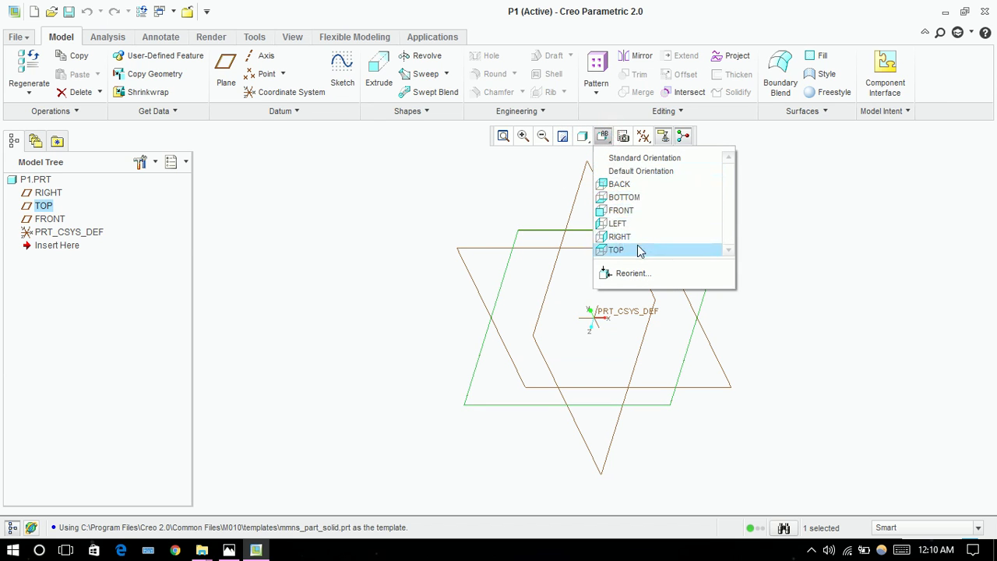
pyautogui.click(442, 188)
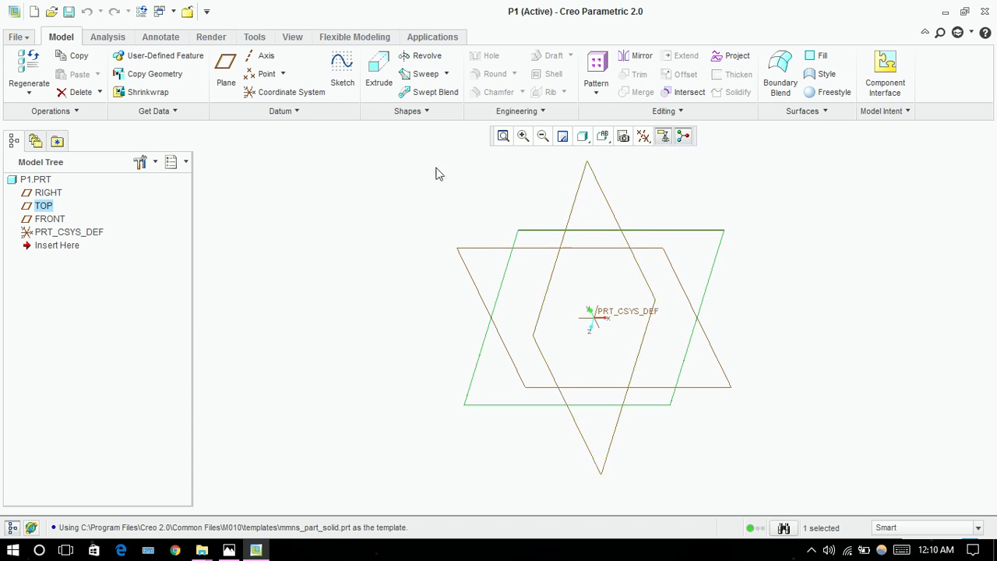
pyautogui.click(340, 65)
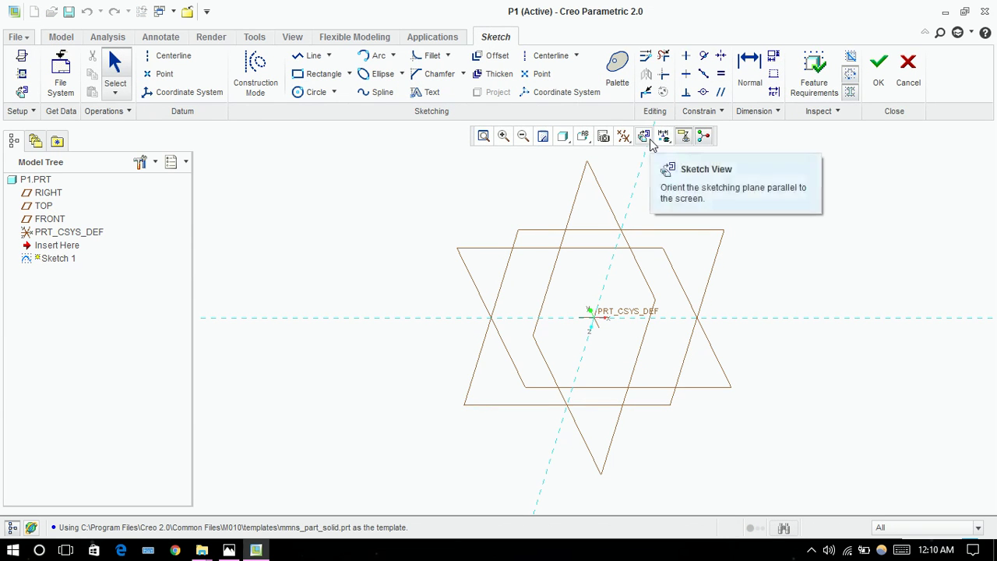
pyautogui.click(651, 142)
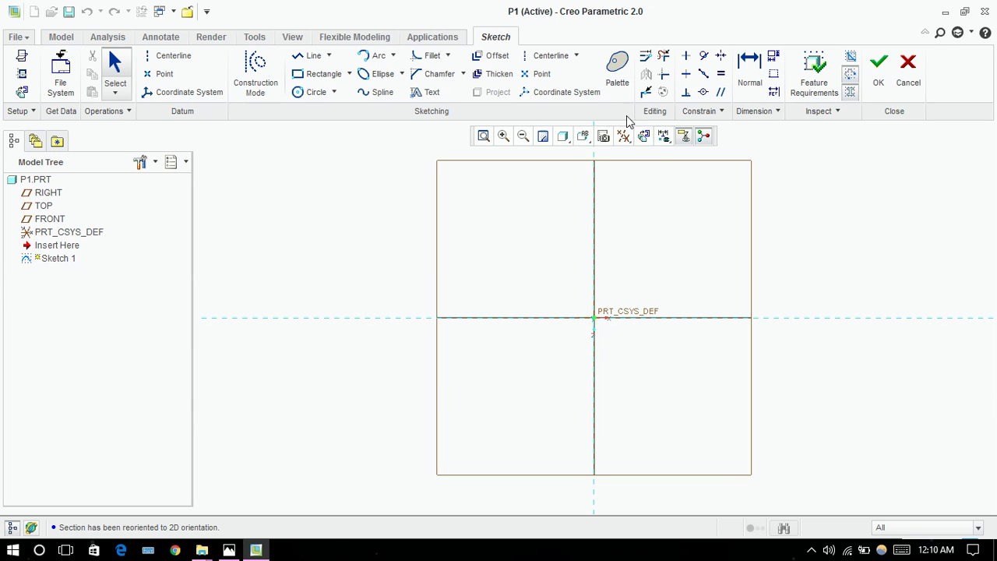
# Draw a vertical centerline through the sketch origin along the vertical reference
pyautogui.click(544, 56)
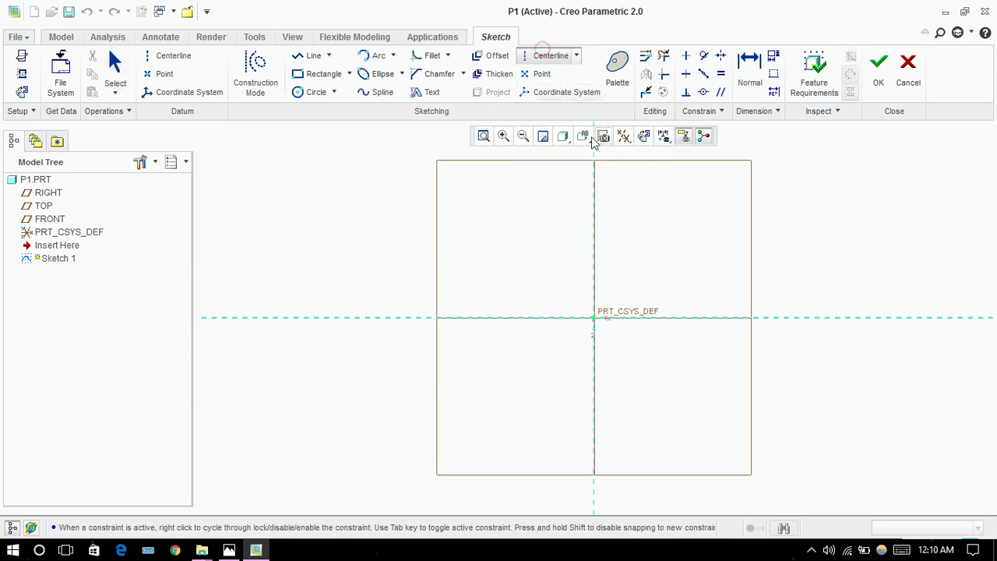
pyautogui.click(594, 193)
pyautogui.click(592, 278)
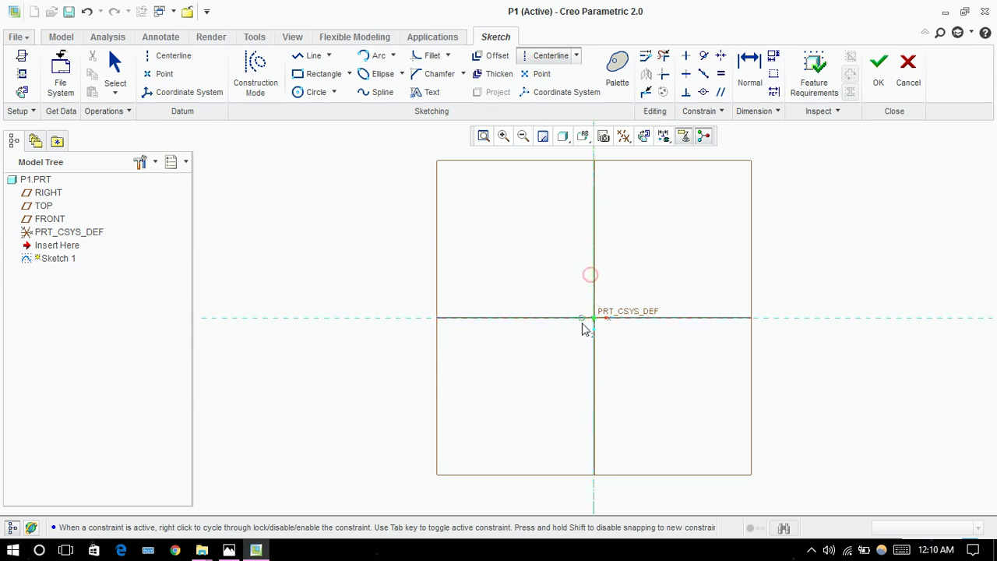
# Draw a horizontal centerline through the sketch origin along the horizontal reference
pyautogui.click(471, 318)
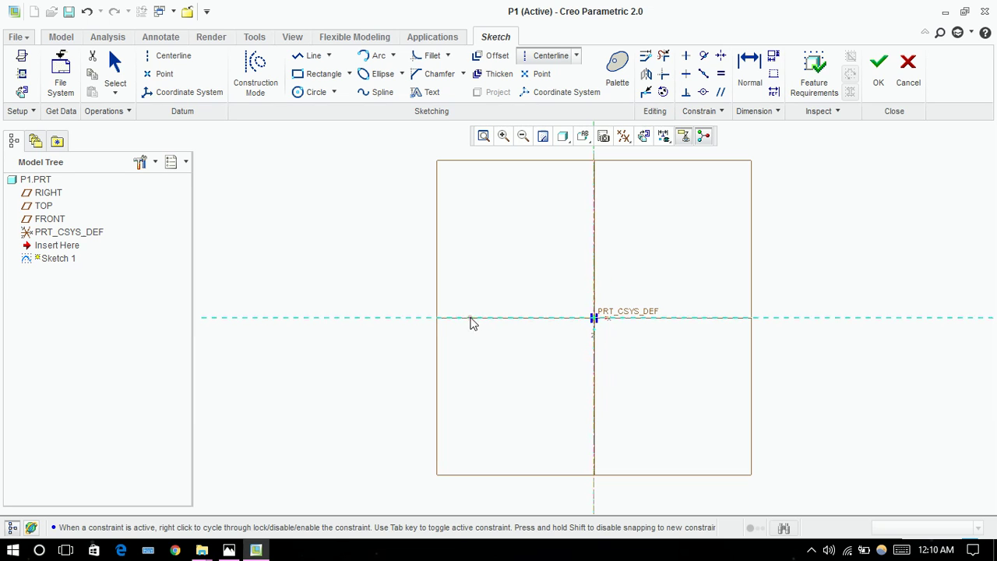
pyautogui.click(525, 317)
pyautogui.middleClick(535, 327)
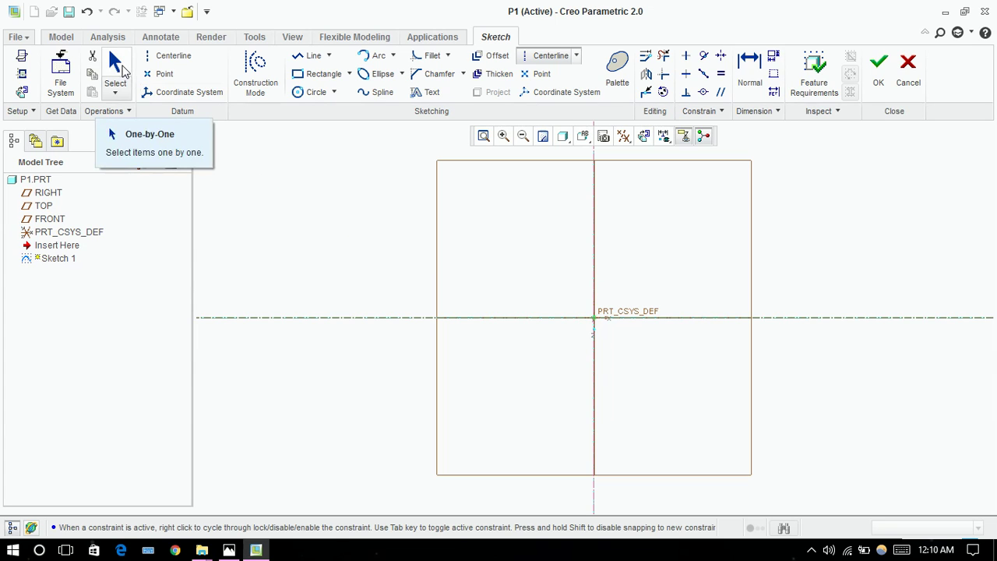
pyautogui.middleClick(315, 238)
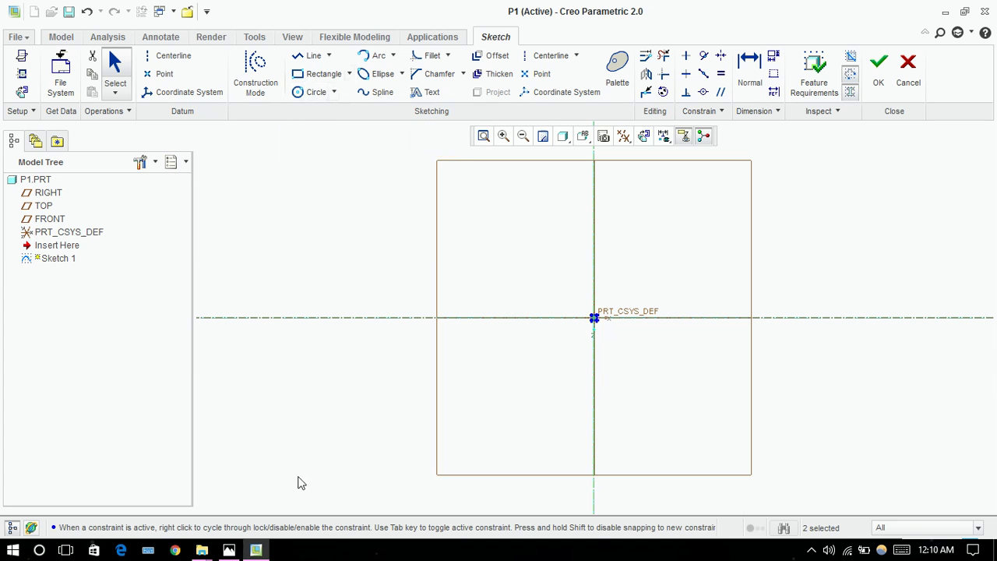
# Consult the reference drawing, and sketch a rectangle about 215 by 191 mm, symmetric about both centerlines
pyautogui.click(229, 550)
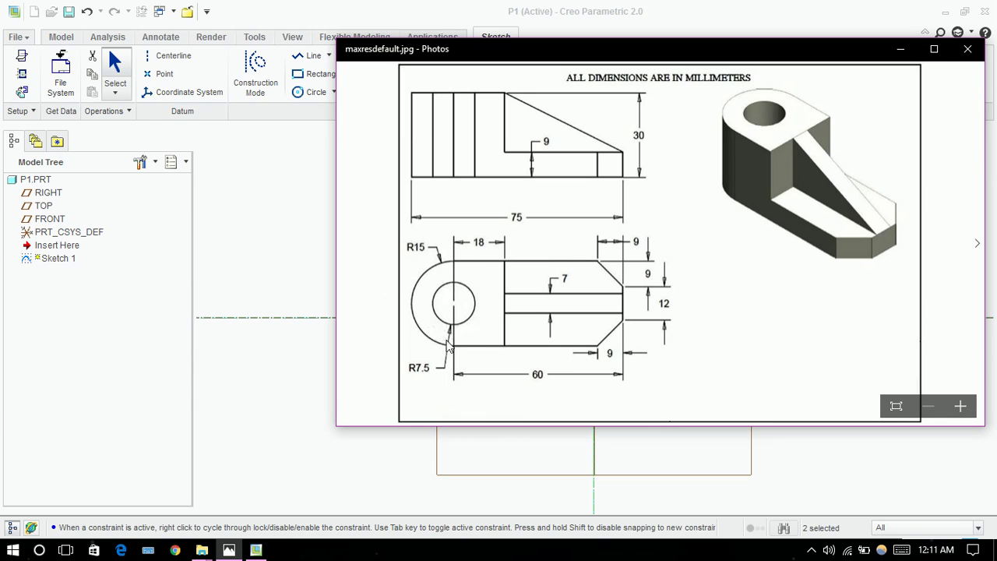
pyautogui.click(278, 270)
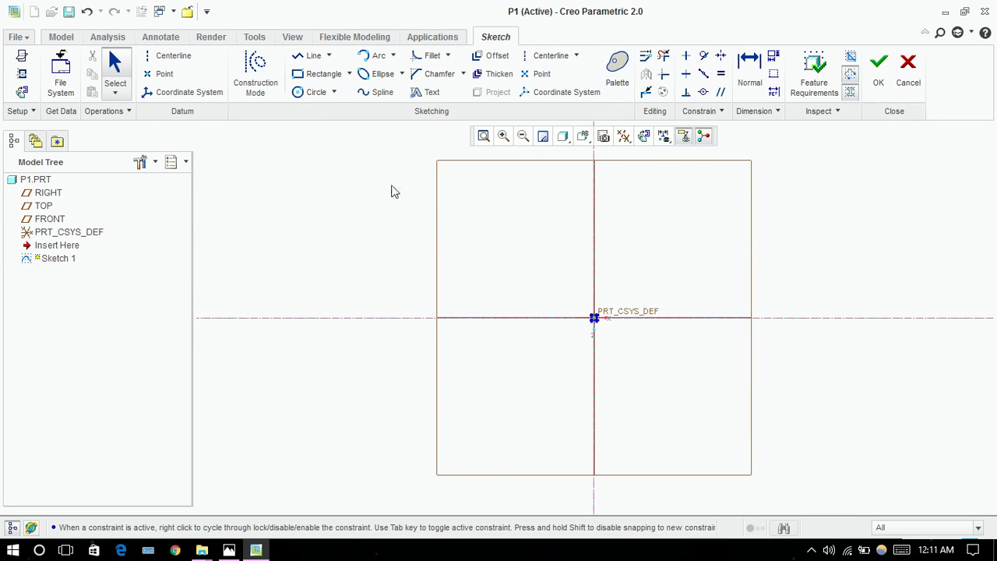
pyautogui.click(299, 73)
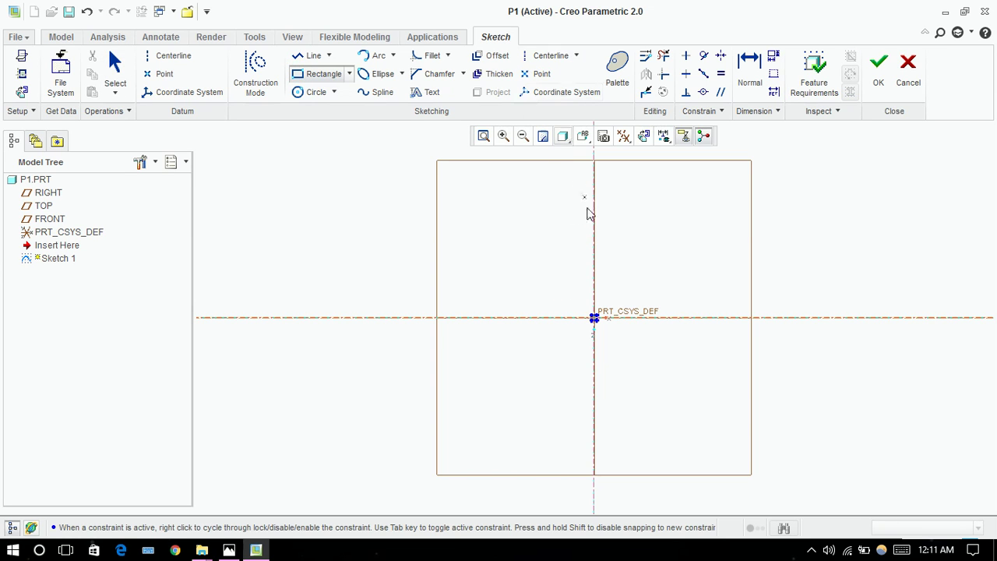
pyautogui.click(527, 258)
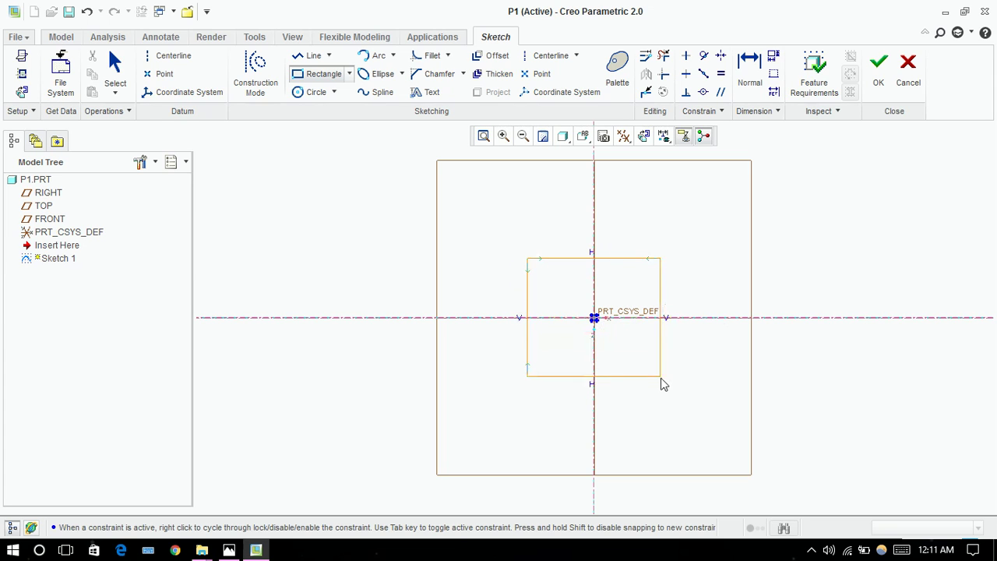
pyautogui.click(661, 386)
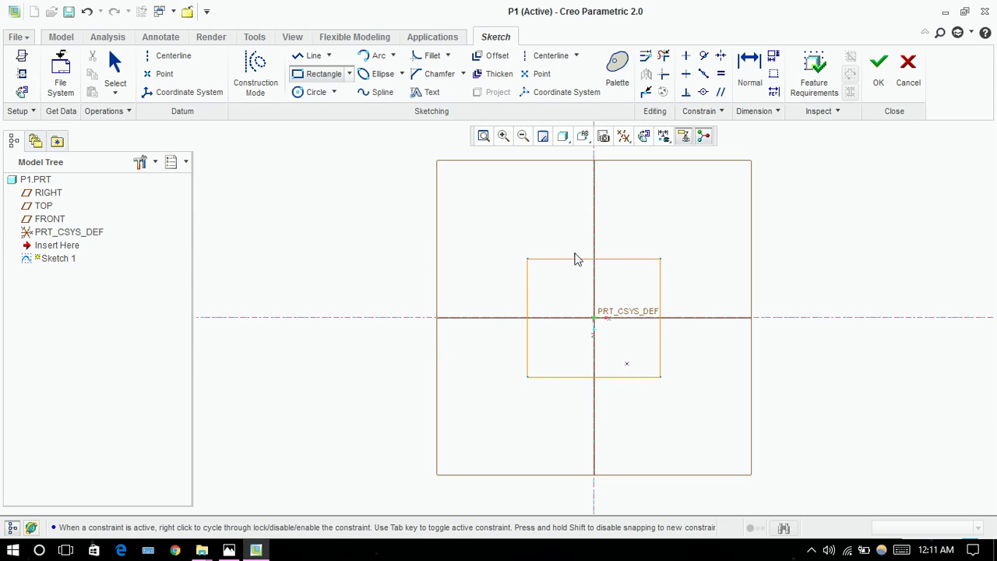
pyautogui.middleClick(558, 227)
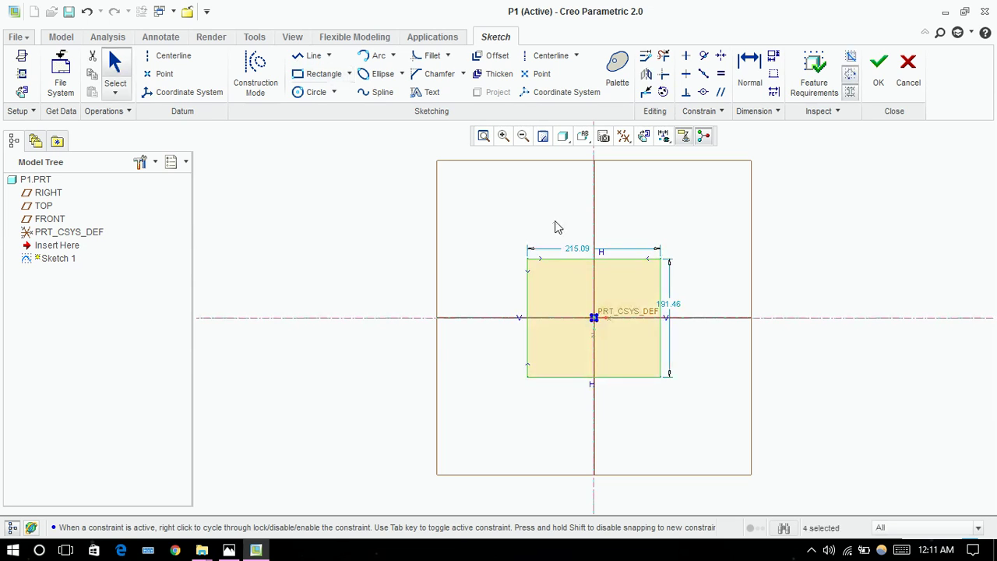
# Set the rectangle's width to 75 mm and its height to 30 mm
pyautogui.click(582, 249)
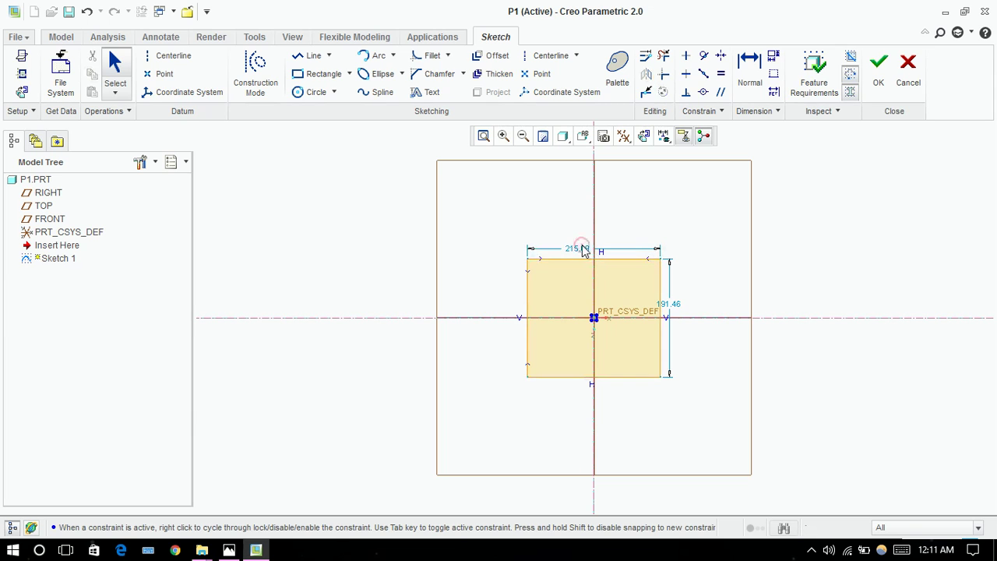
pyautogui.doubleClick(576, 249)
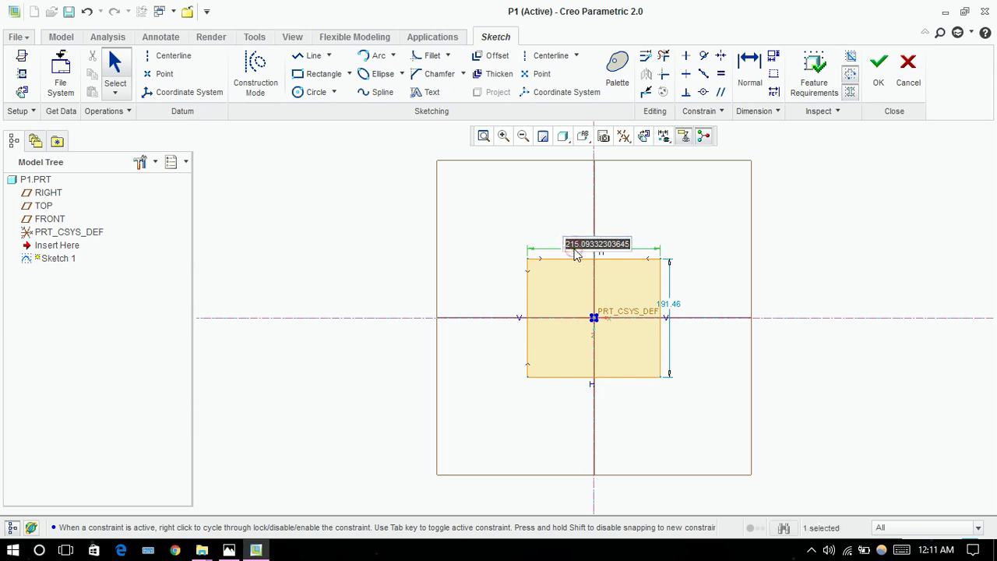
pyautogui.write('75')
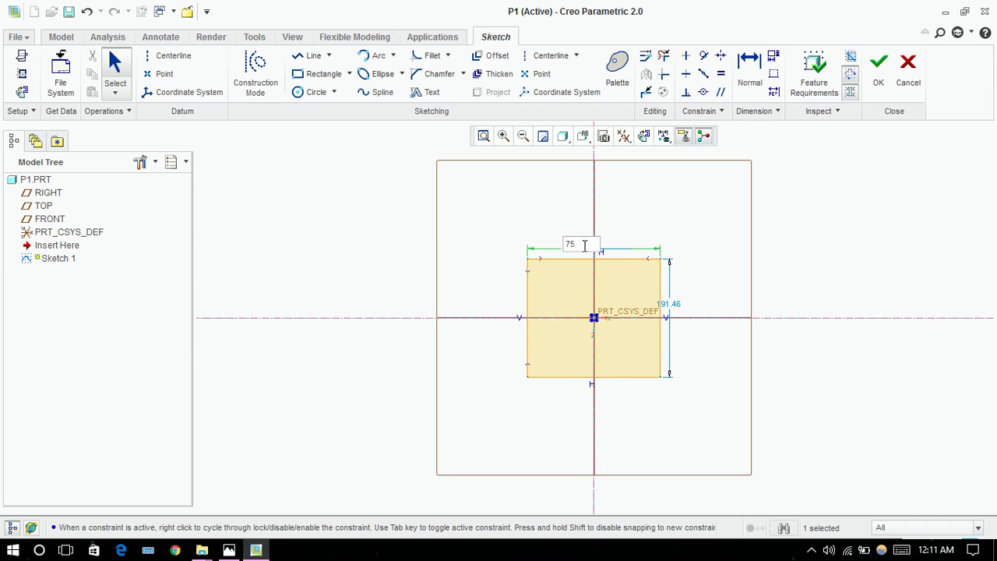
pyautogui.press('Return')
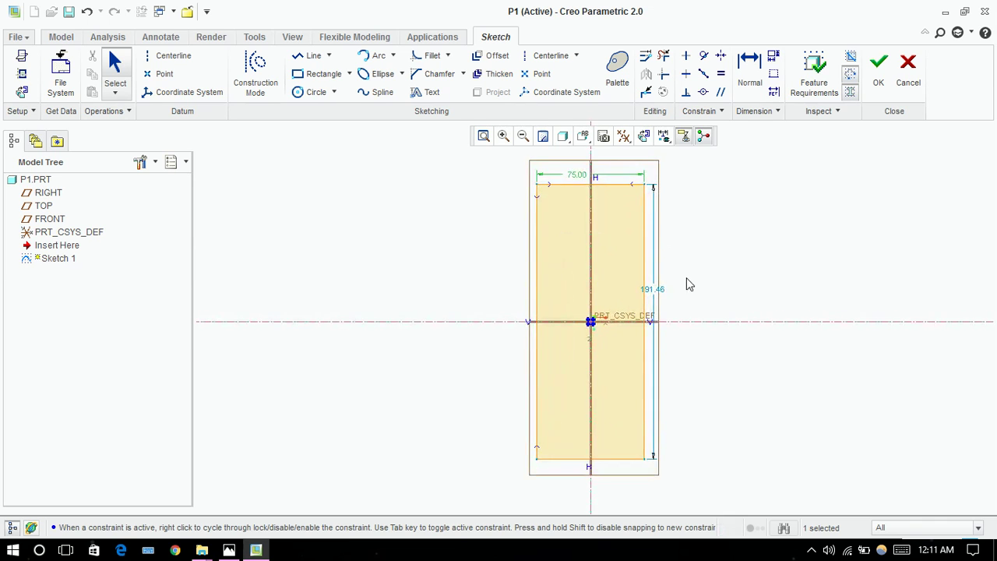
pyautogui.doubleClick(647, 294)
pyautogui.write('30')
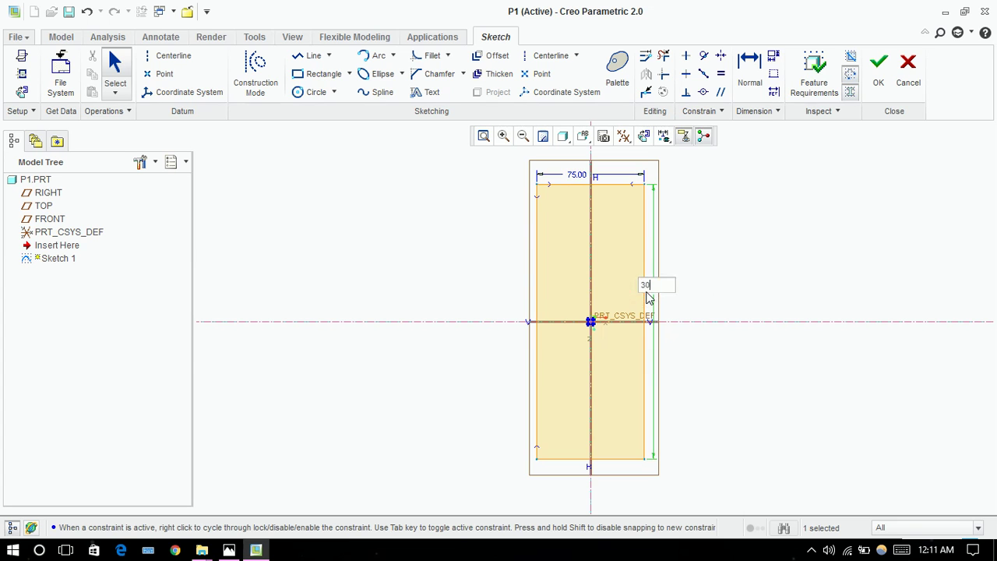
pyautogui.press('Return')
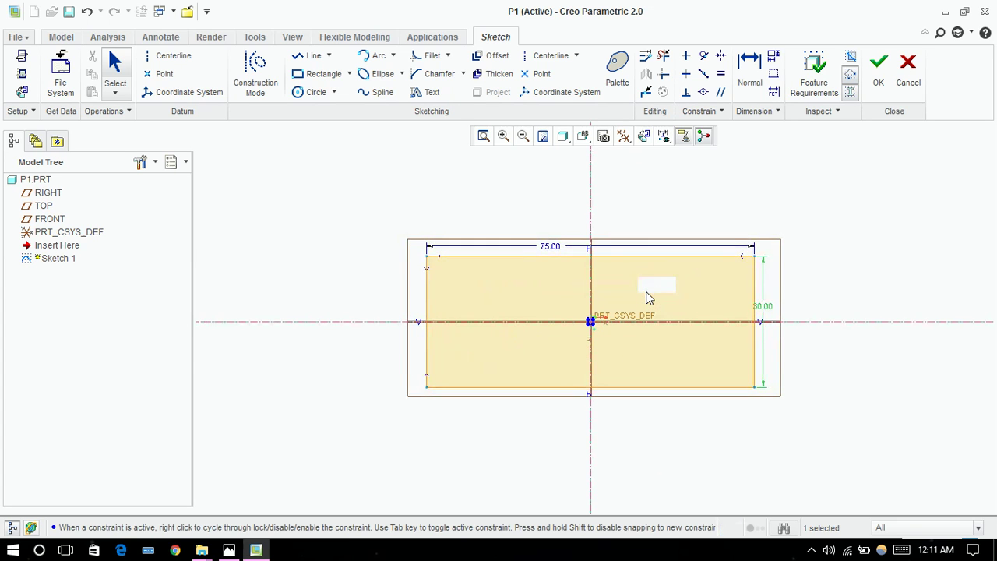
# Check the reference drawing, and draw a circle centered on the horizontal centerline near the rectangle's left end, tangent to both long edges
pyautogui.click(229, 551)
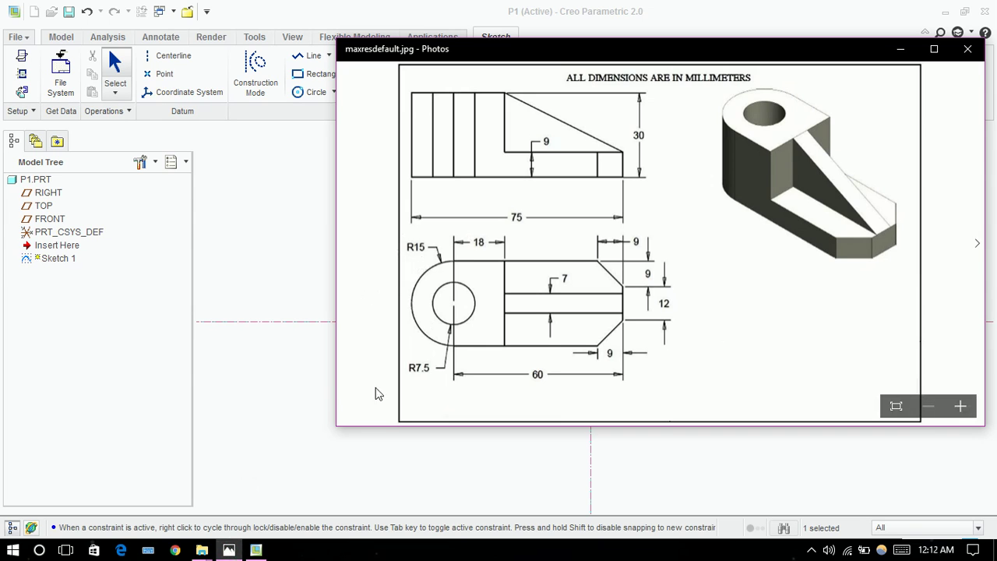
pyautogui.moveTo(230, 558)
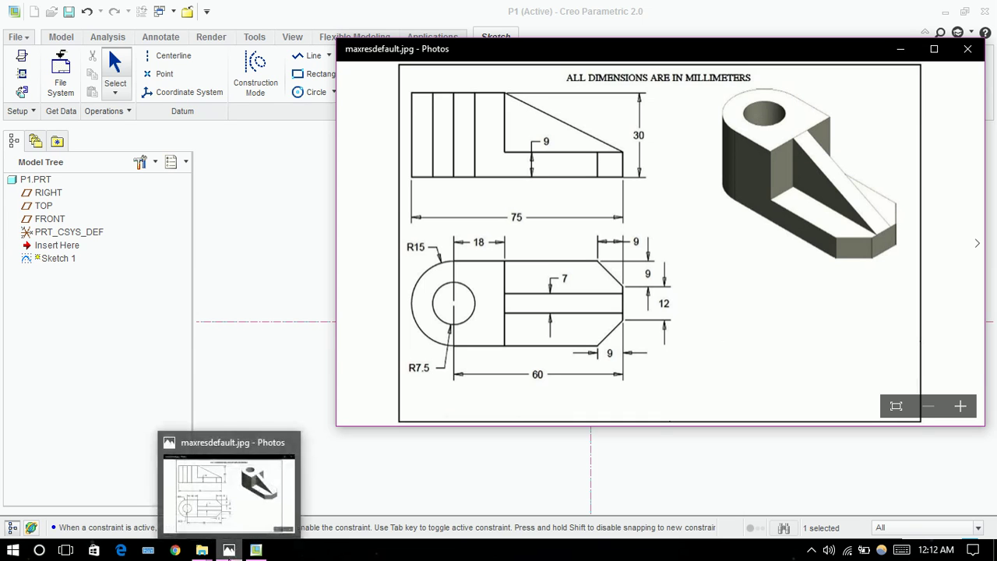
pyautogui.click(229, 550)
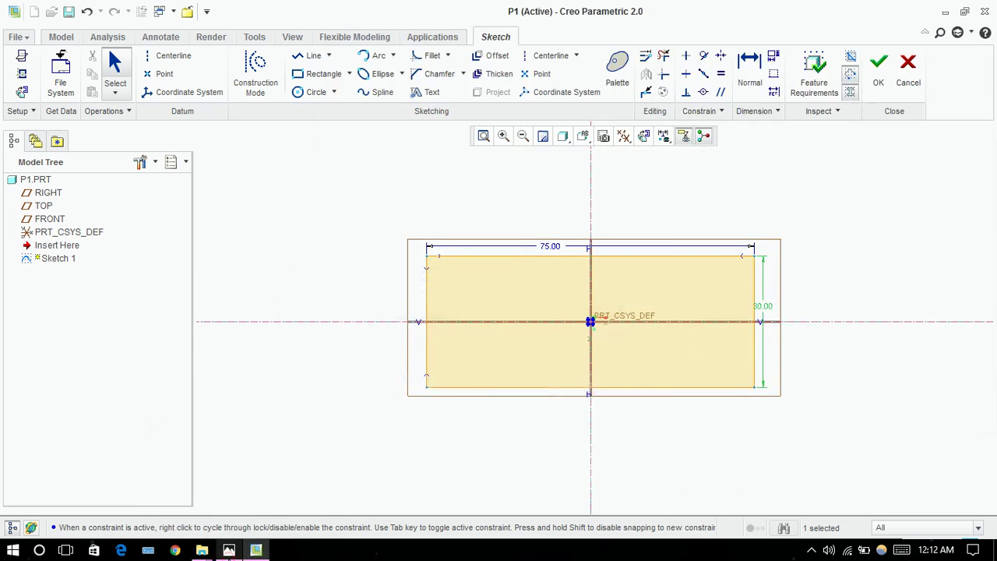
pyautogui.click(313, 92)
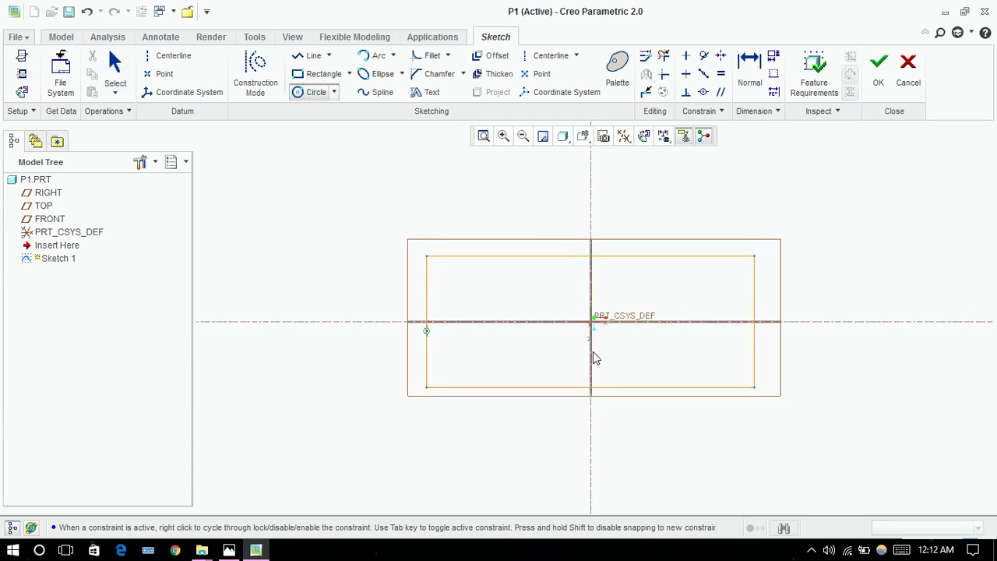
pyautogui.click(493, 321)
pyautogui.click(411, 326)
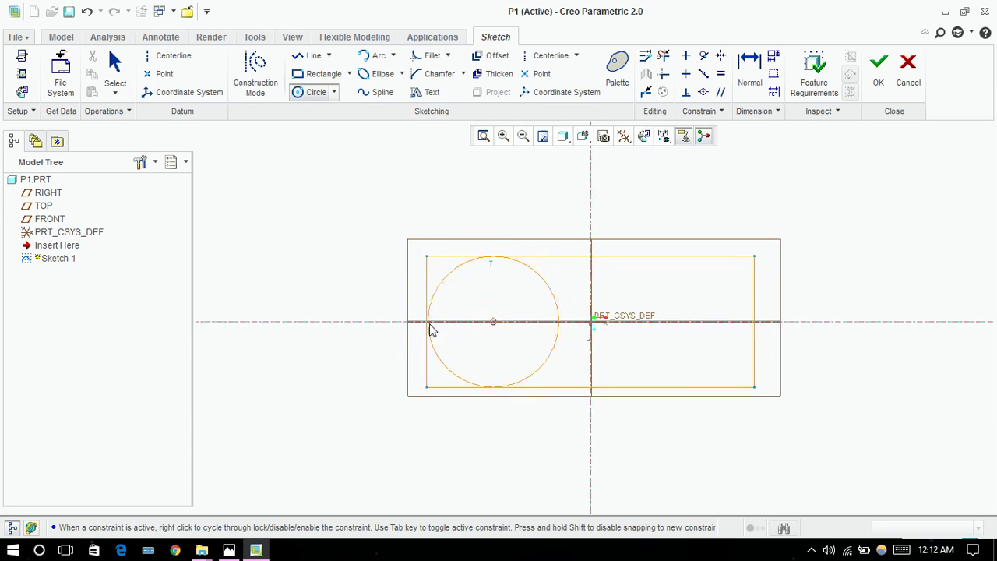
pyautogui.click(428, 327)
# Draw a smaller concentric circle about 16 mm in diameter inside the large circle
pyautogui.click(327, 93)
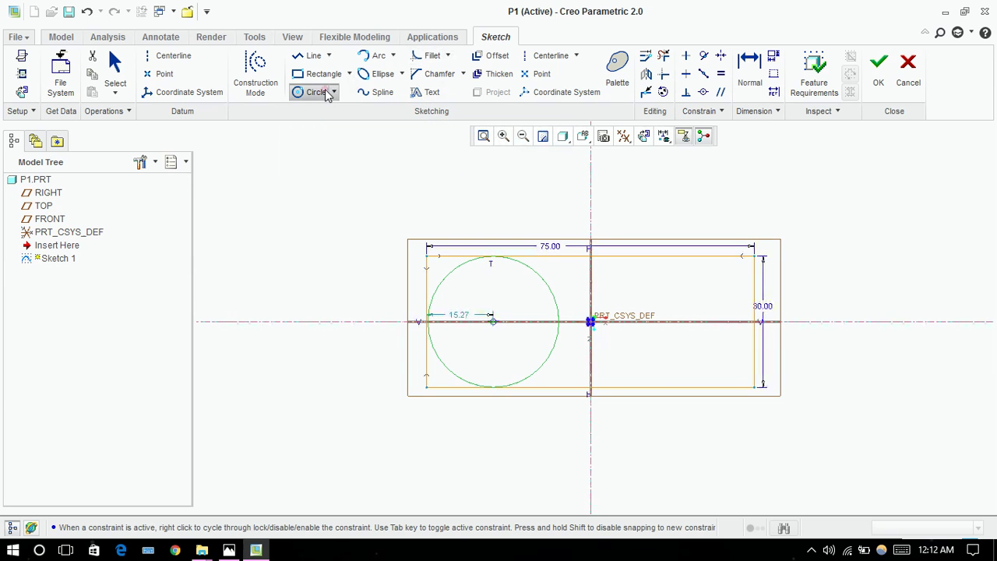
pyautogui.click(493, 322)
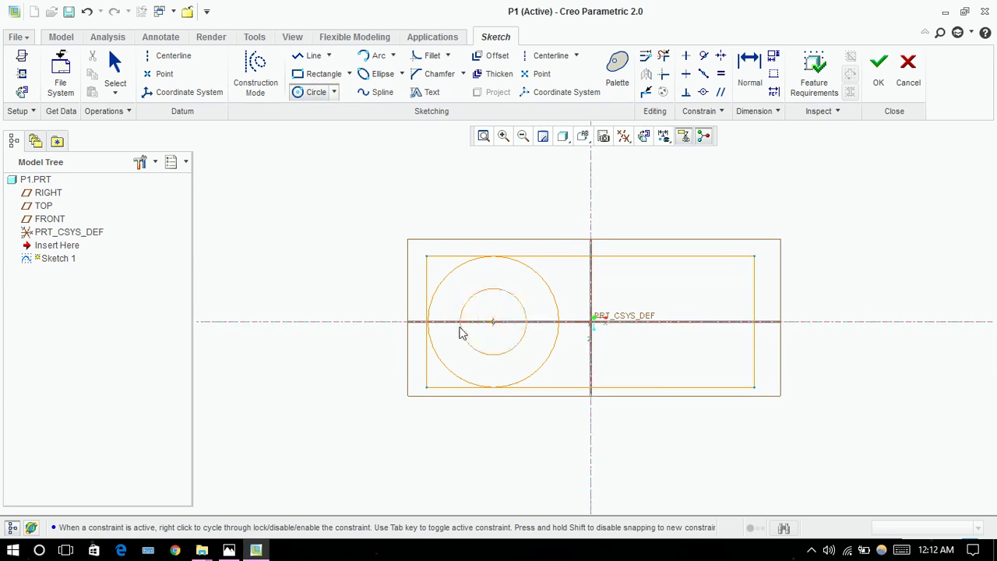
pyautogui.click(459, 332)
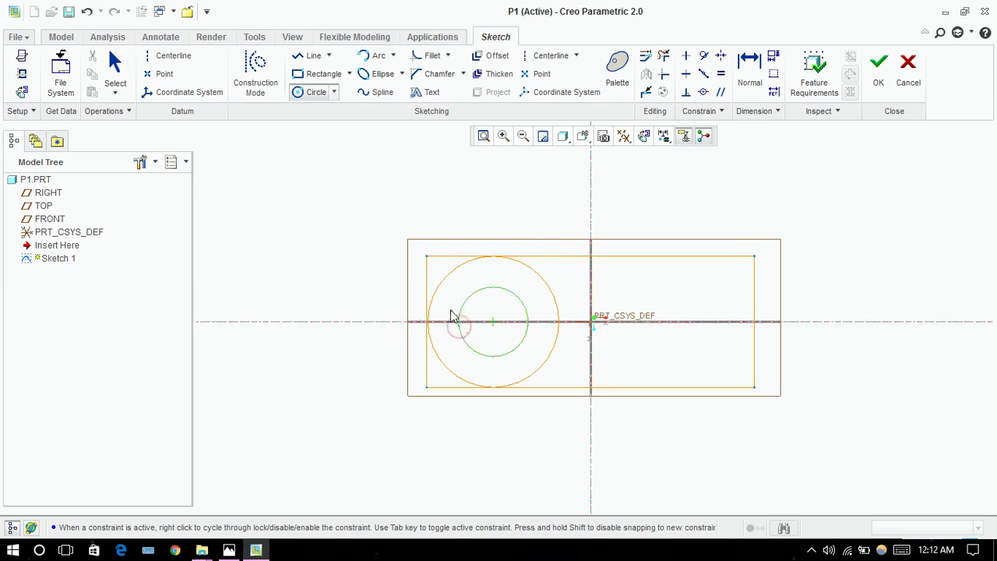
pyautogui.middleClick(450, 314)
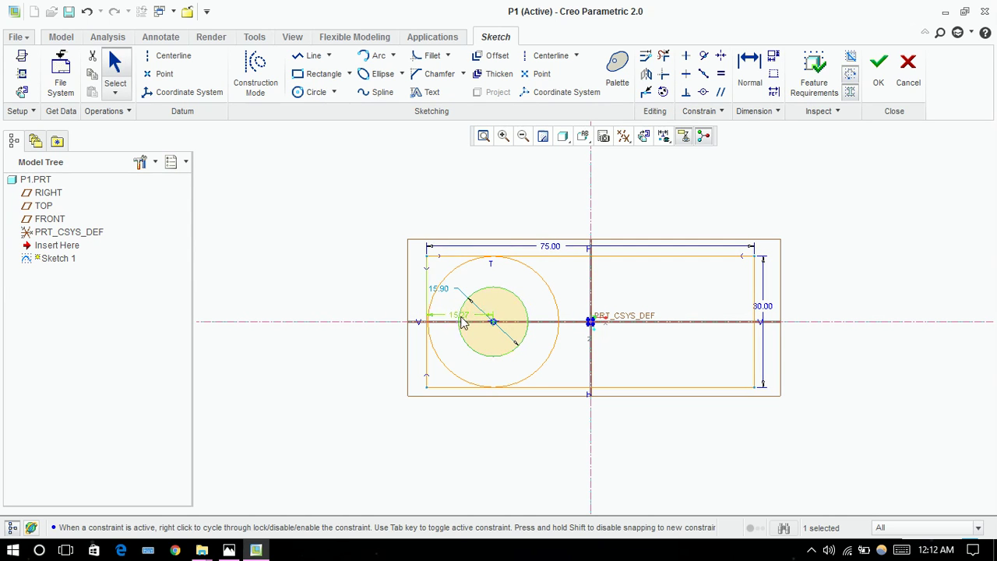
# Set the circle center's distance from the rectangle's left edge to 15 mm and the inner circle's diameter to 15 mm, checking the drawing
pyautogui.doubleClick(459, 315)
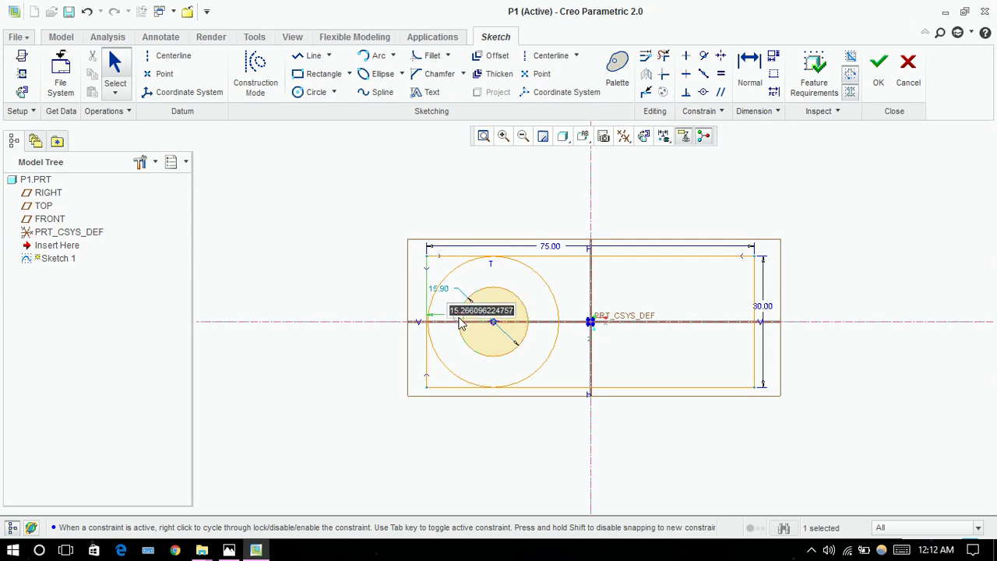
pyautogui.write('15')
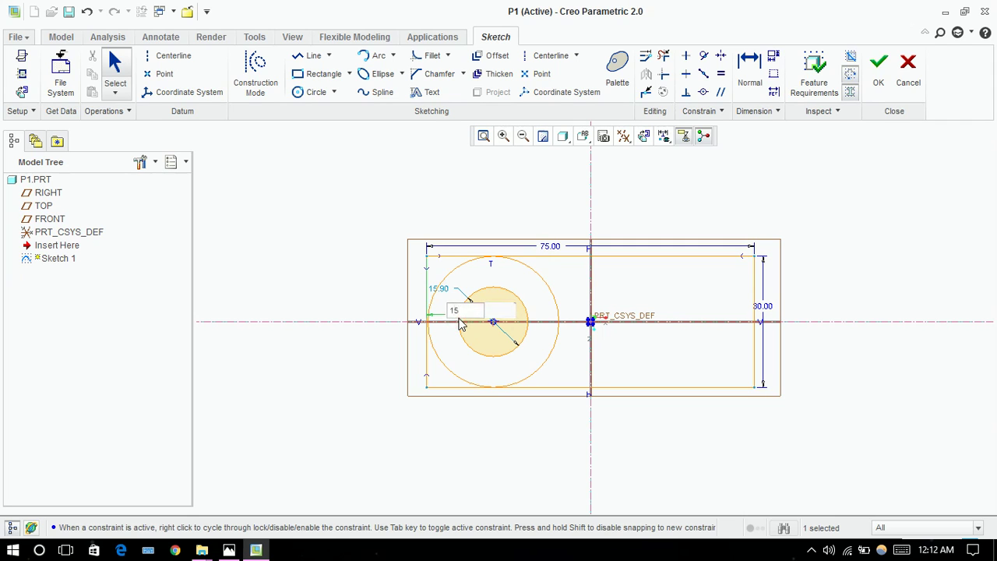
pyautogui.press('Return')
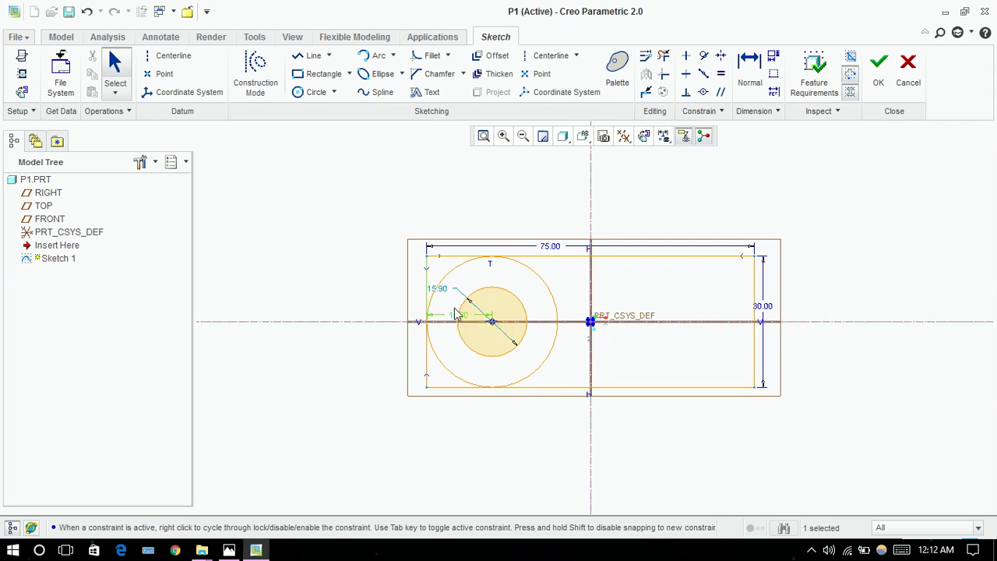
pyautogui.doubleClick(438, 289)
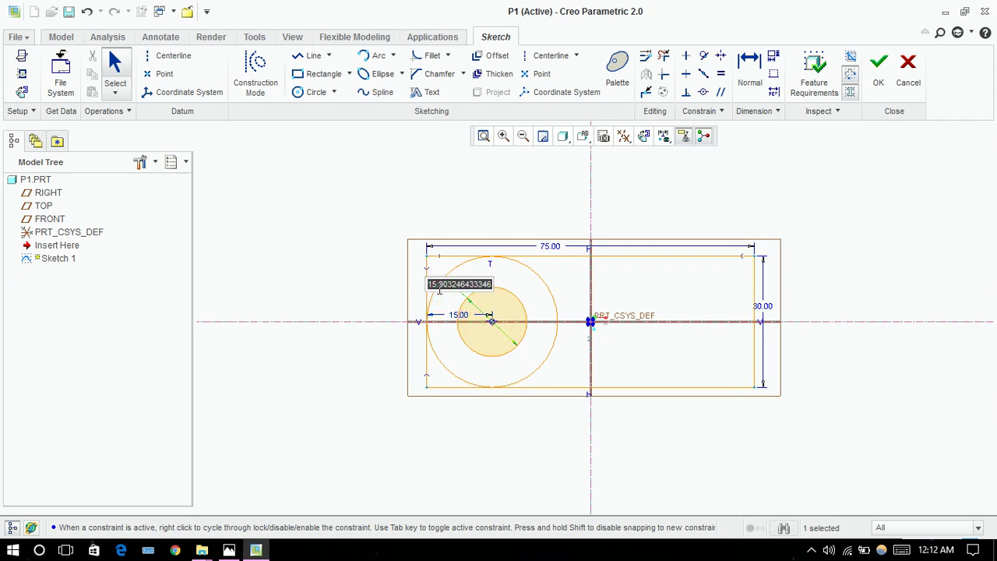
pyautogui.write('15')
pyautogui.press('Return')
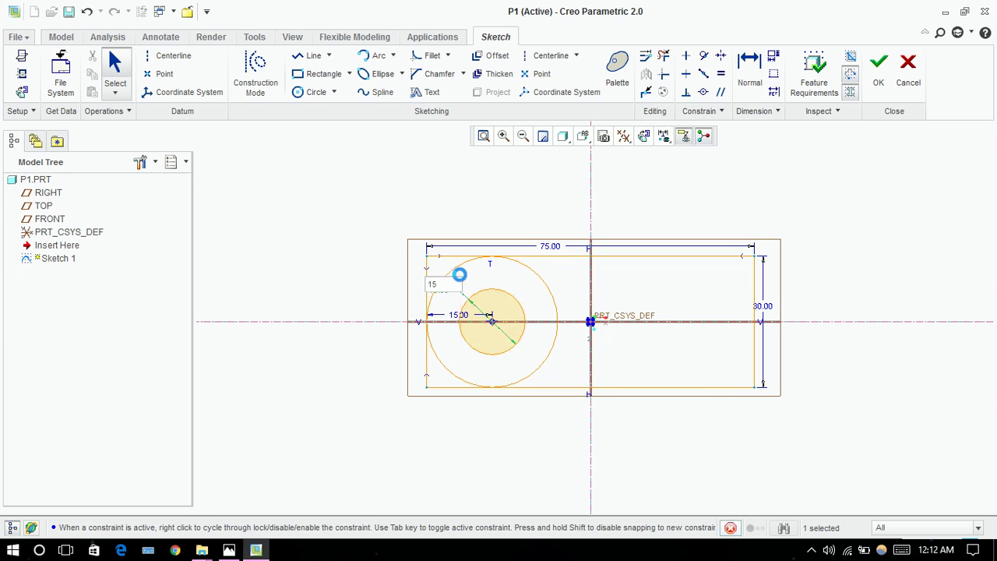
pyautogui.click(229, 550)
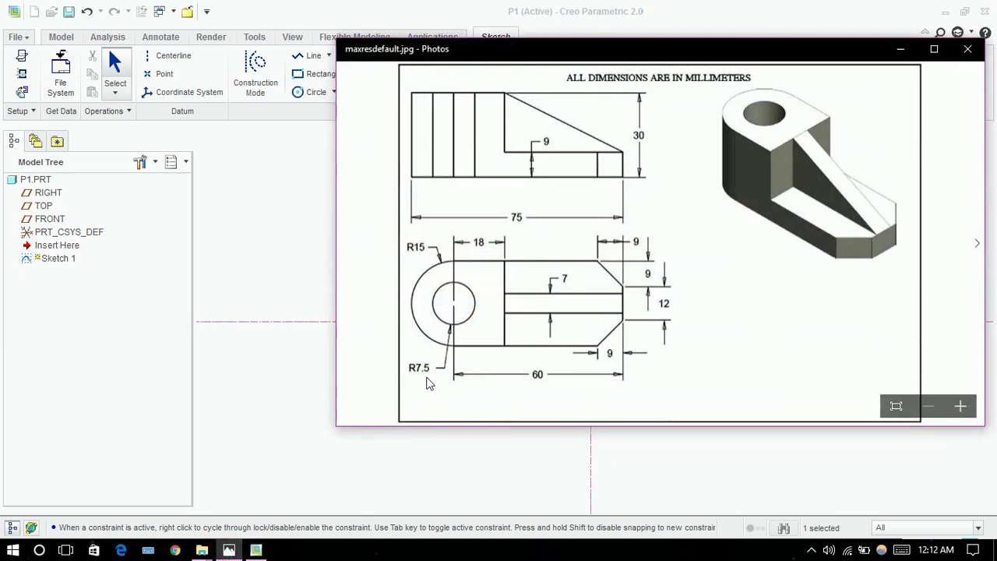
pyautogui.click(291, 382)
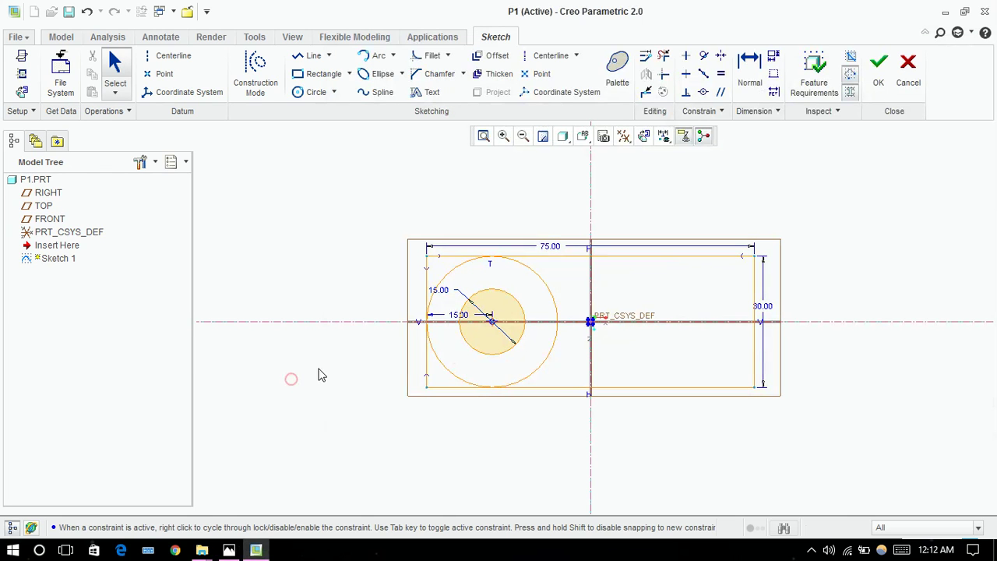
# Trim away the rectangle's left corners and the large circle's right half to leave a rounded end, and consult the reference drawing
pyautogui.click(664, 59)
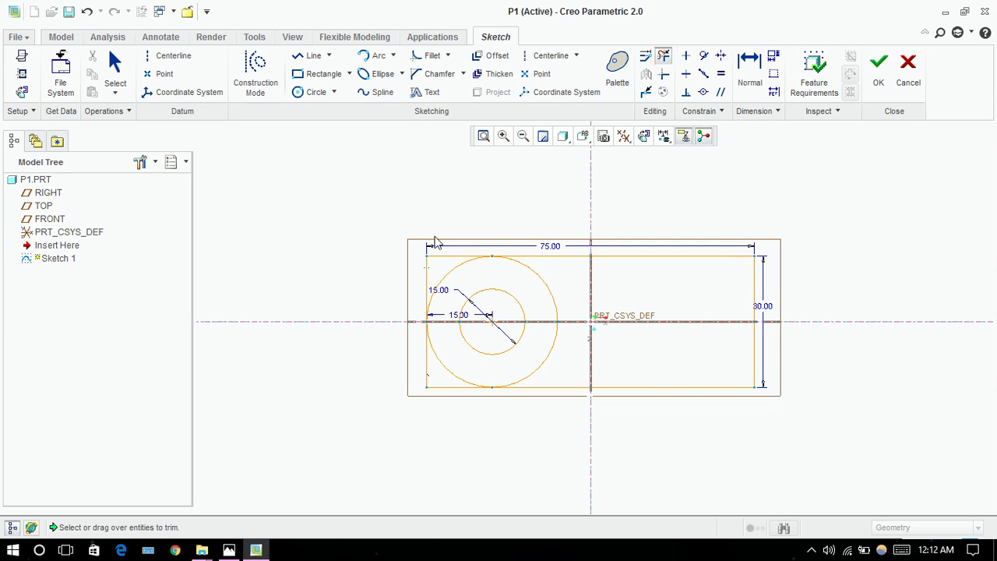
pyautogui.moveTo(463, 233)
pyautogui.mouseDown()
pyautogui.moveTo(435, 289)
pyautogui.moveTo(426, 287)
pyautogui.mouseUp()
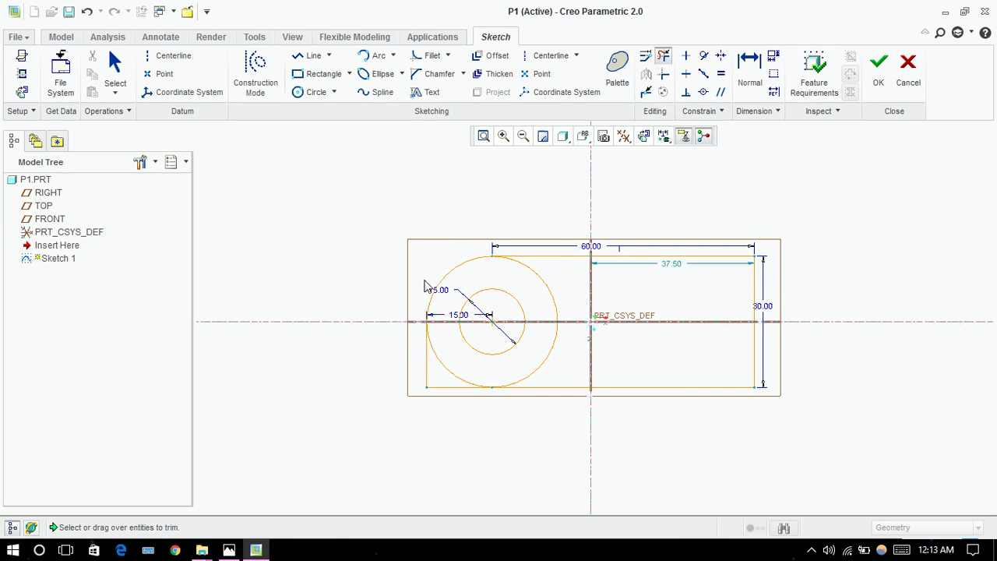
pyautogui.moveTo(418, 352)
pyautogui.mouseDown()
pyautogui.moveTo(457, 406)
pyautogui.moveTo(493, 381)
pyautogui.mouseUp()
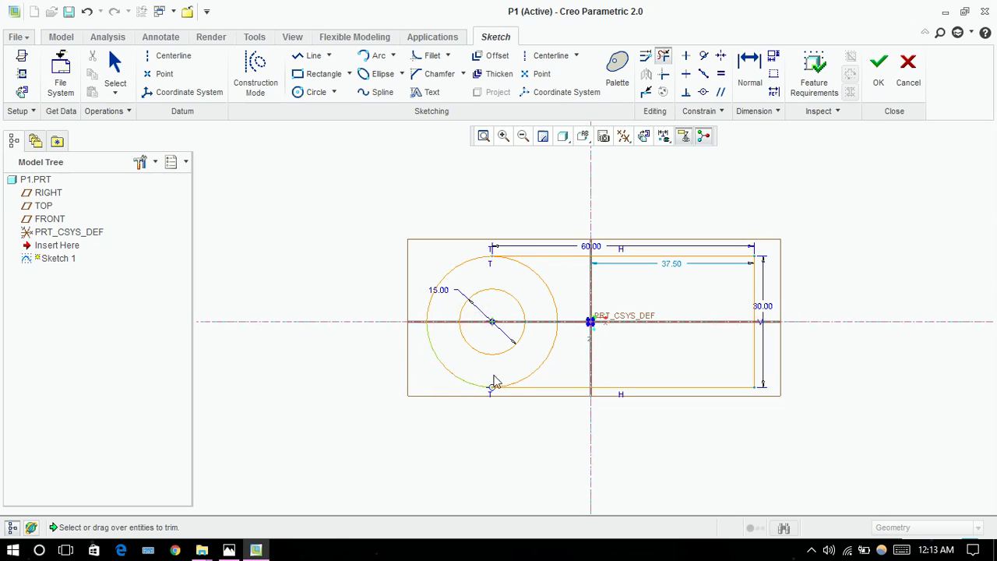
pyautogui.moveTo(566, 292)
pyautogui.mouseDown()
pyautogui.moveTo(546, 352)
pyautogui.moveTo(556, 378)
pyautogui.mouseUp()
pyautogui.click(228, 552)
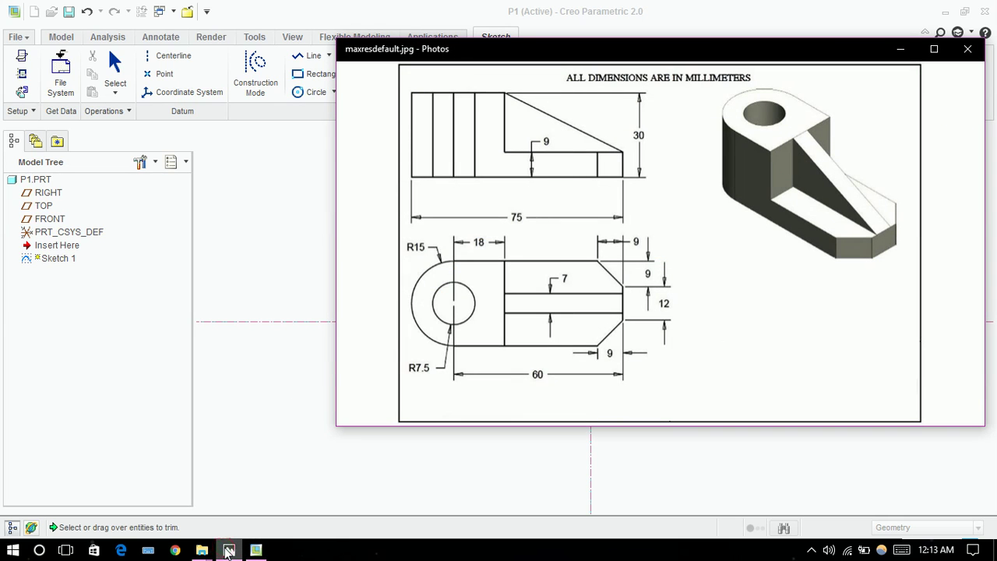
# Finish the rounded base sketch and start extruding it as a solid, symmetric about the sketch plane
pyautogui.click(228, 552)
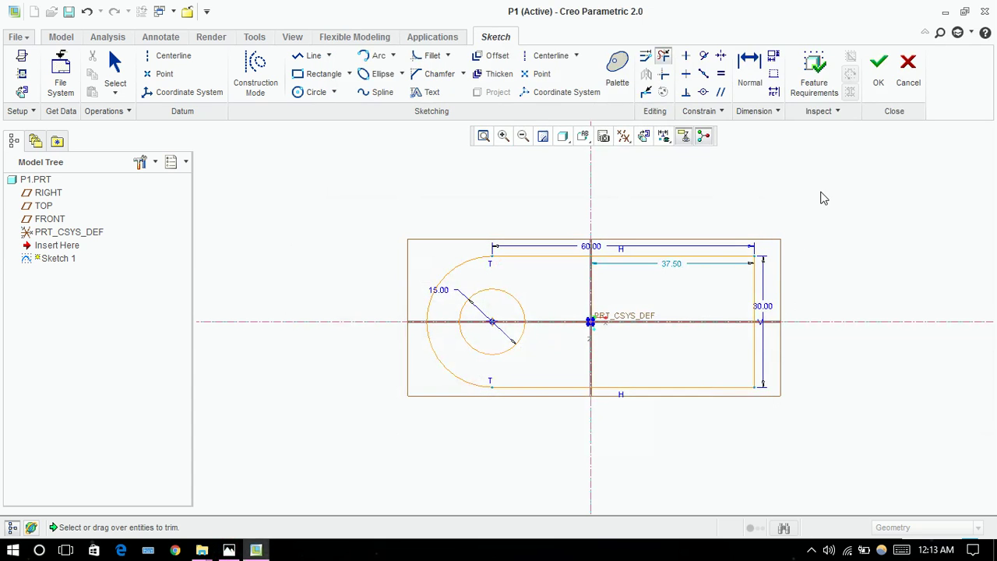
pyautogui.click(880, 77)
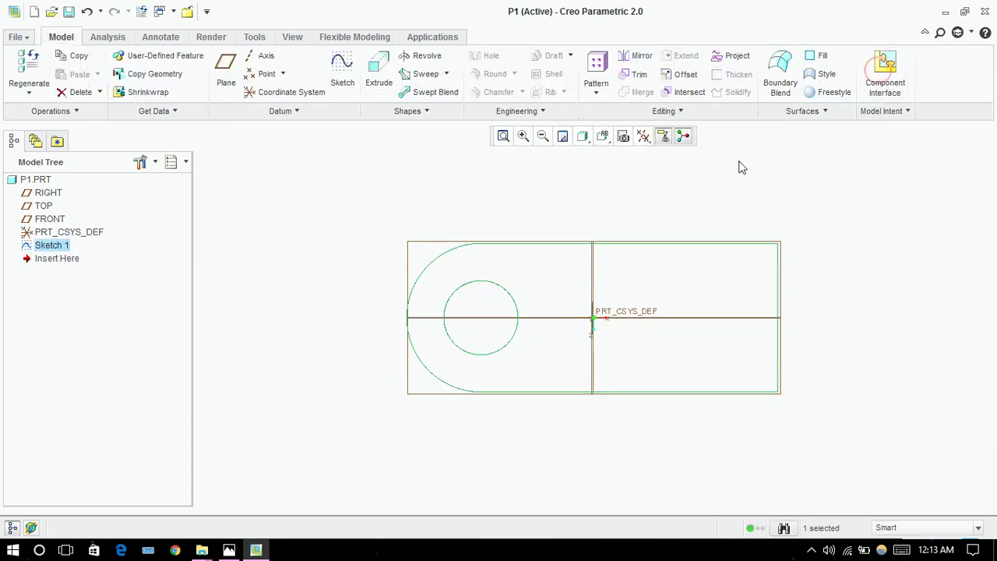
pyautogui.click(379, 78)
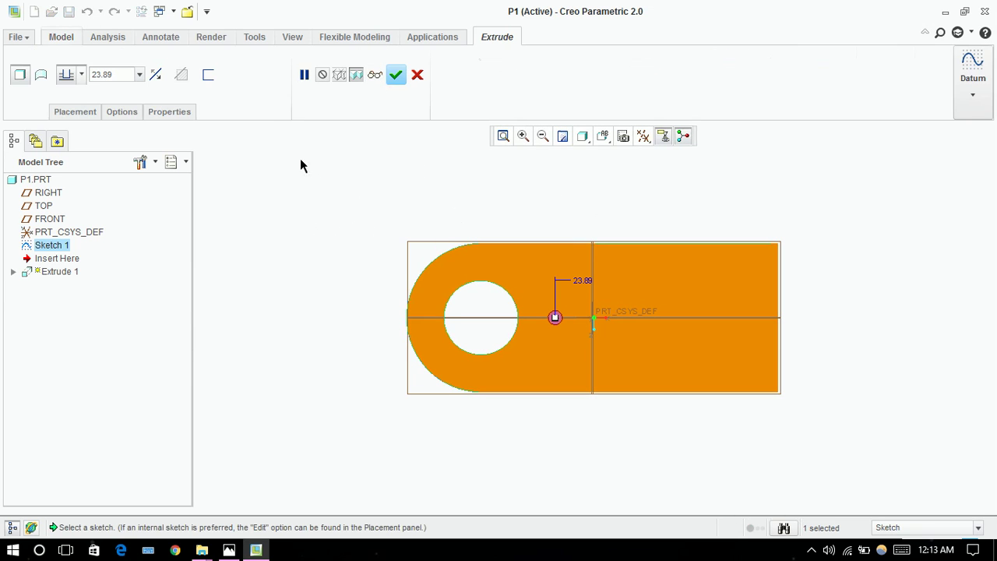
pyautogui.moveTo(411, 182); pyautogui.dragTo(370, 225, button='middle')
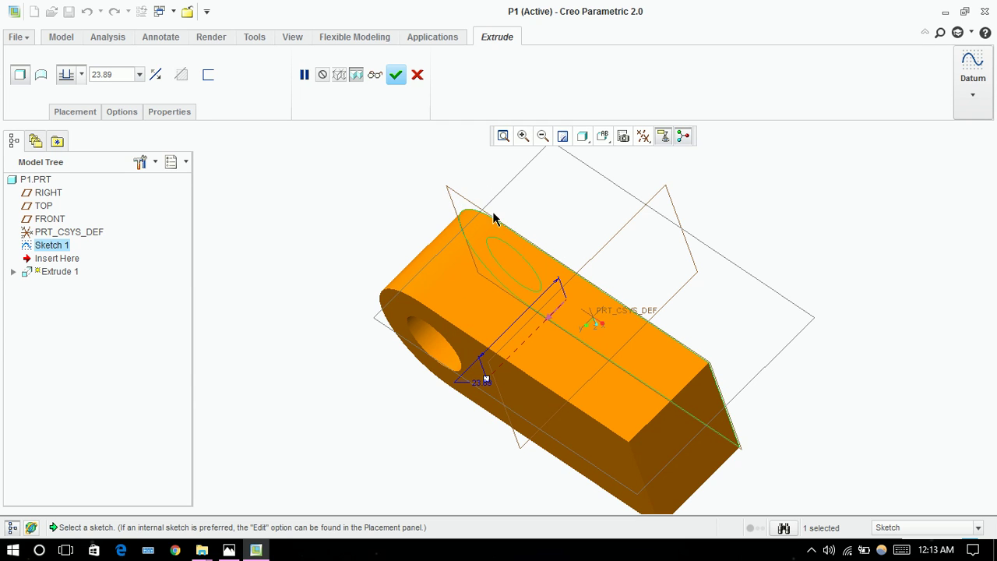
pyautogui.click(81, 75)
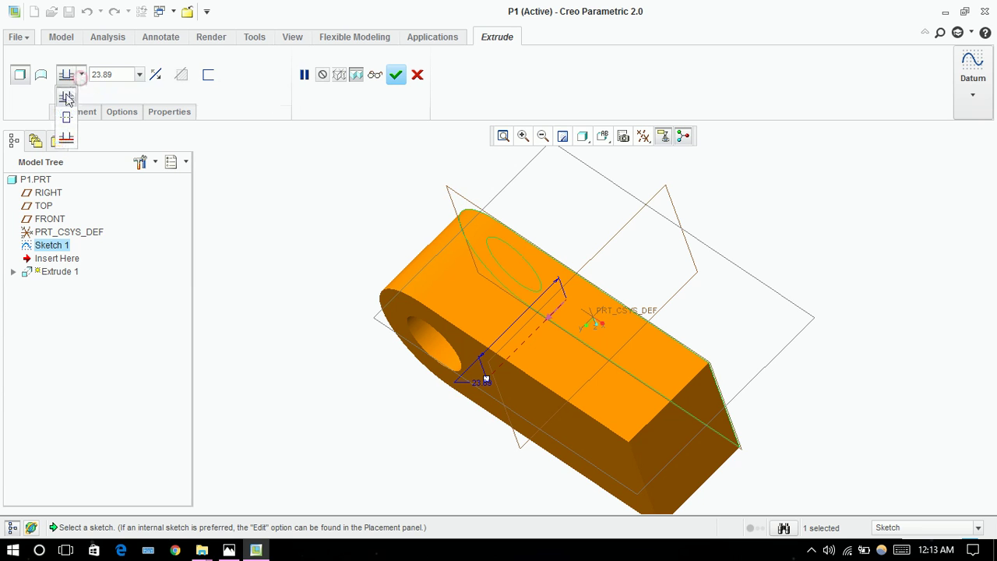
pyautogui.click(67, 118)
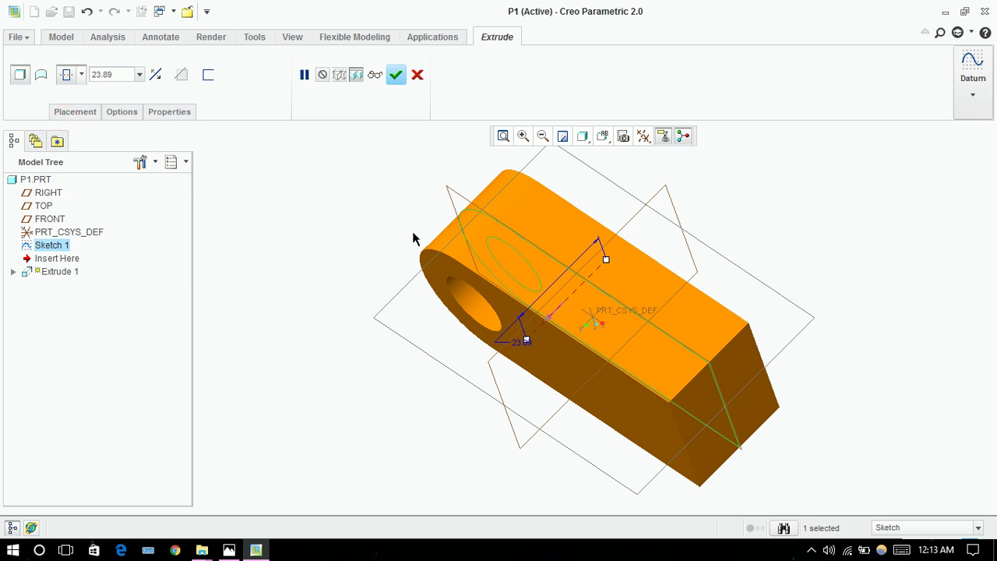
pyautogui.click(81, 75)
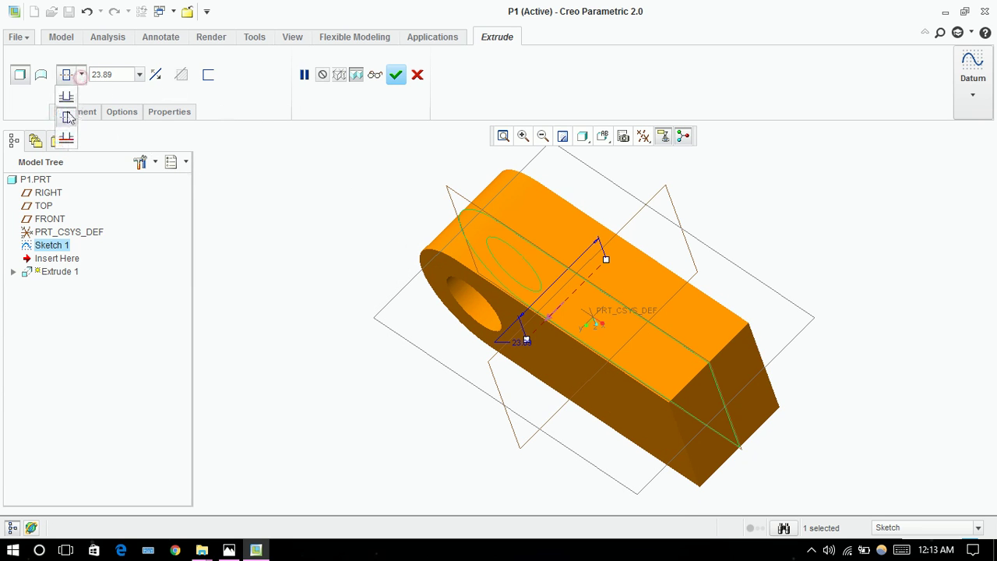
pyautogui.click(67, 119)
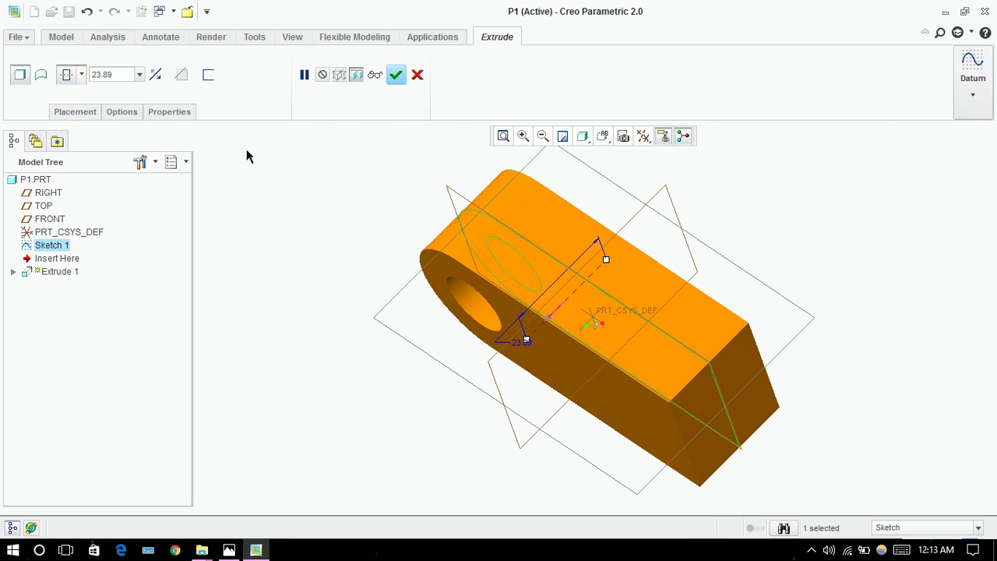
# Set the symmetric extrusion's depth to 30 mm and check the height in the reference drawing
pyautogui.click(123, 78)
pyautogui.click(123, 78)
pyautogui.doubleClick(123, 79)
pyautogui.write('30')
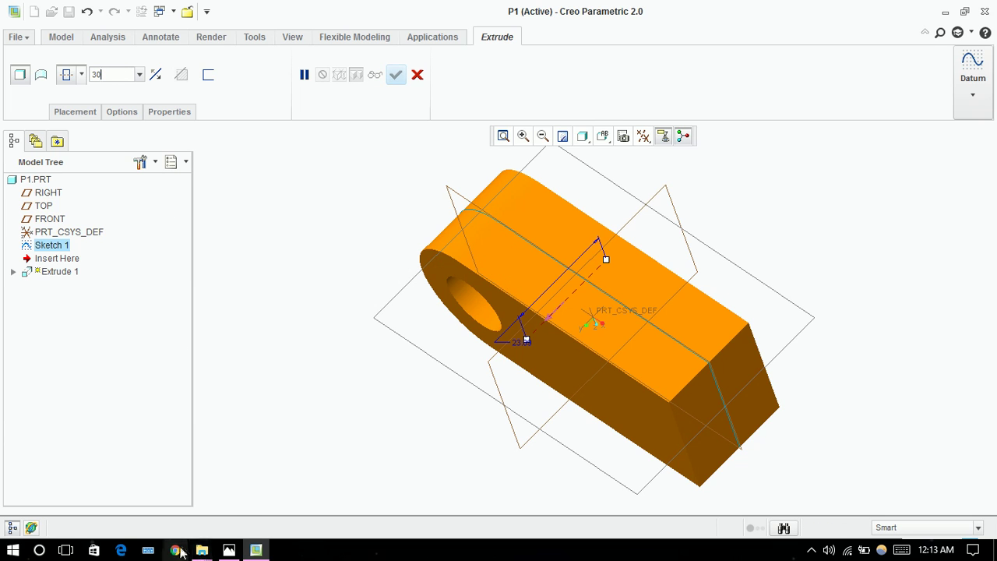
pyautogui.click(230, 550)
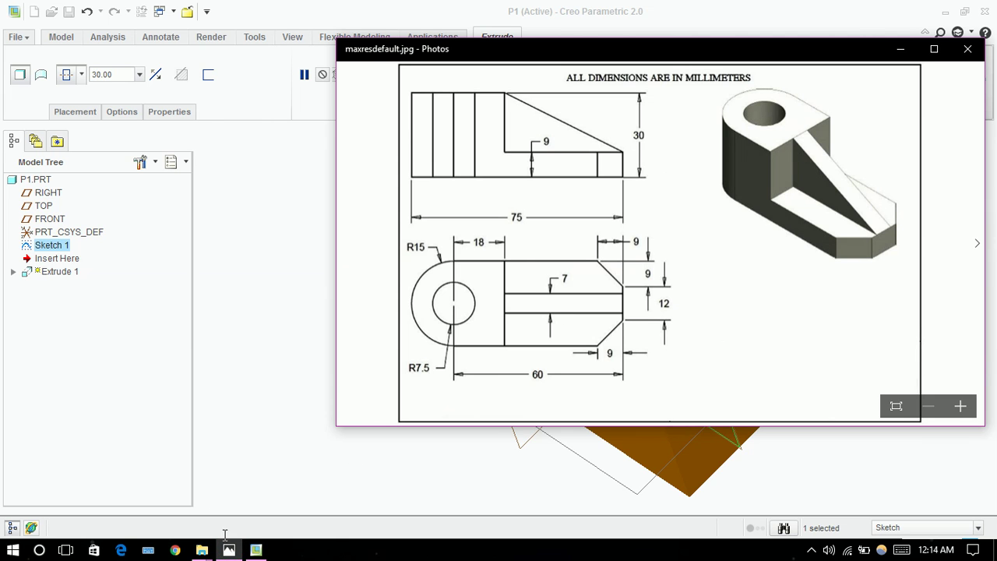
pyautogui.click(229, 550)
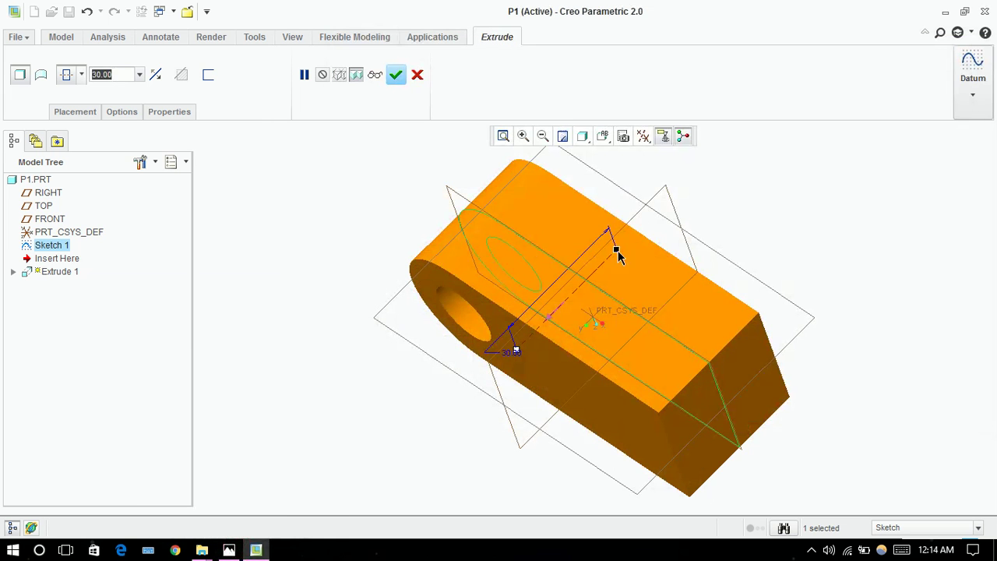
# Pull the extrusion depth to about 26.3 mm, set it back to 30 mm, and complete the extrusion
pyautogui.moveTo(618, 257)
pyautogui.mouseDown()
pyautogui.moveTo(601, 277)
pyautogui.moveTo(615, 267)
pyautogui.mouseUp()
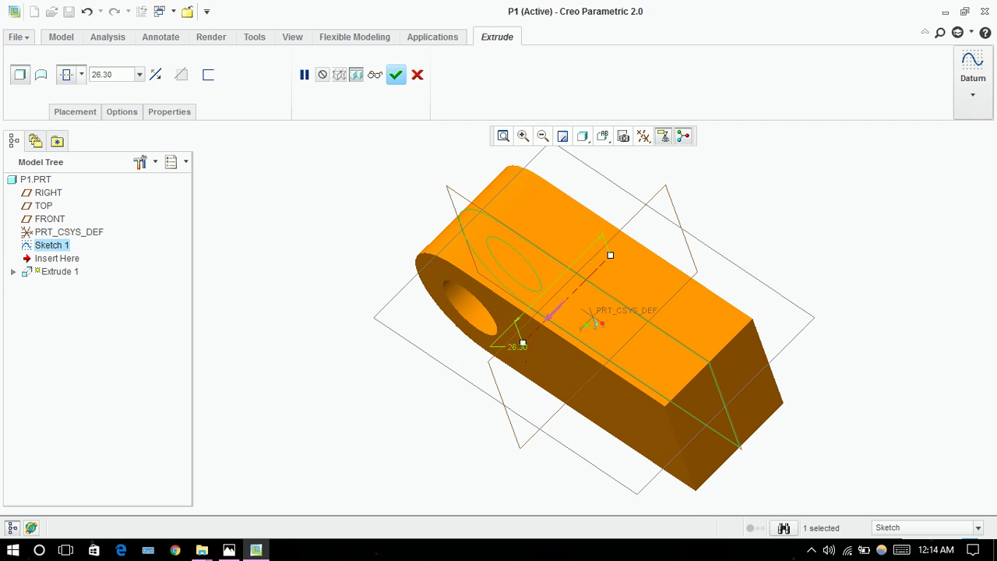
pyautogui.doubleClick(518, 346)
pyautogui.write('30')
pyautogui.press('Return')
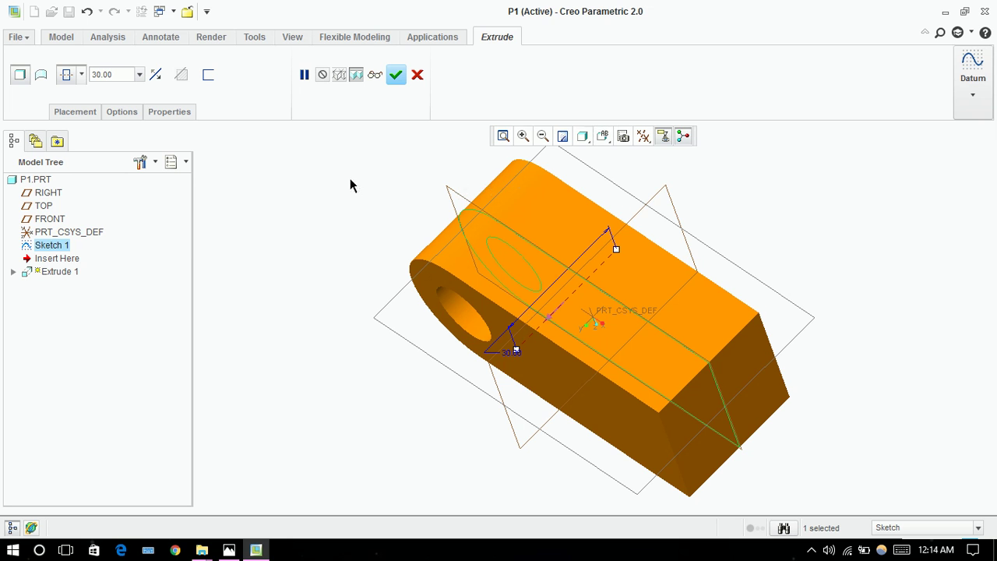
pyautogui.click(396, 74)
pyautogui.moveTo(330, 350); pyautogui.dragTo(350, 305, button='middle')
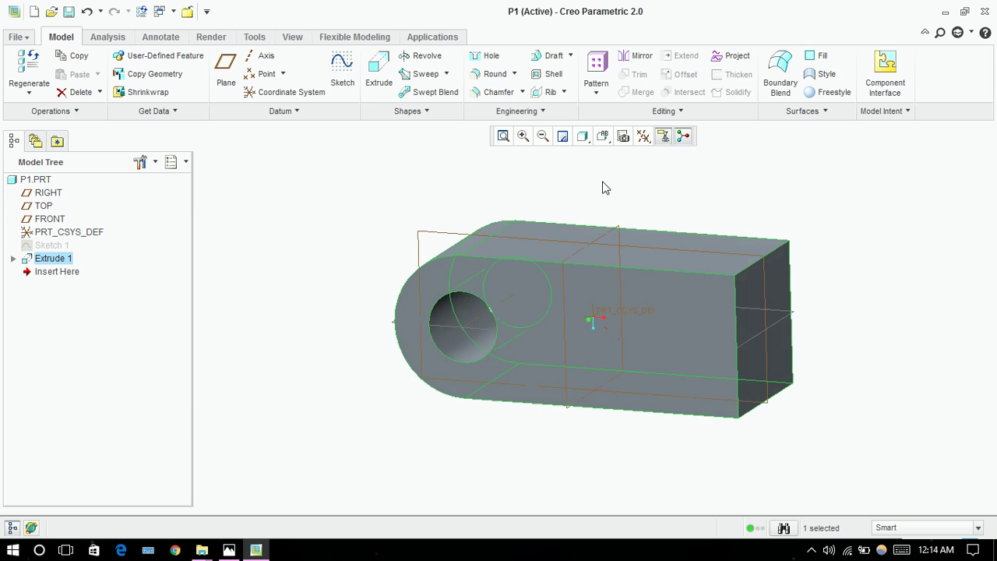
# Hide all datum planes, axes, points and coordinate systems, and show them again
pyautogui.click(644, 136)
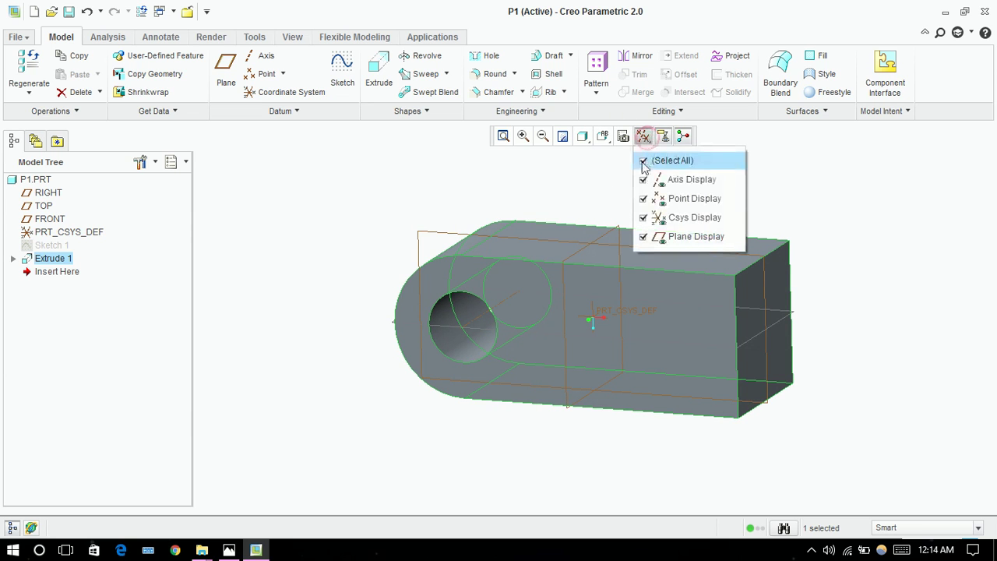
pyautogui.click(644, 162)
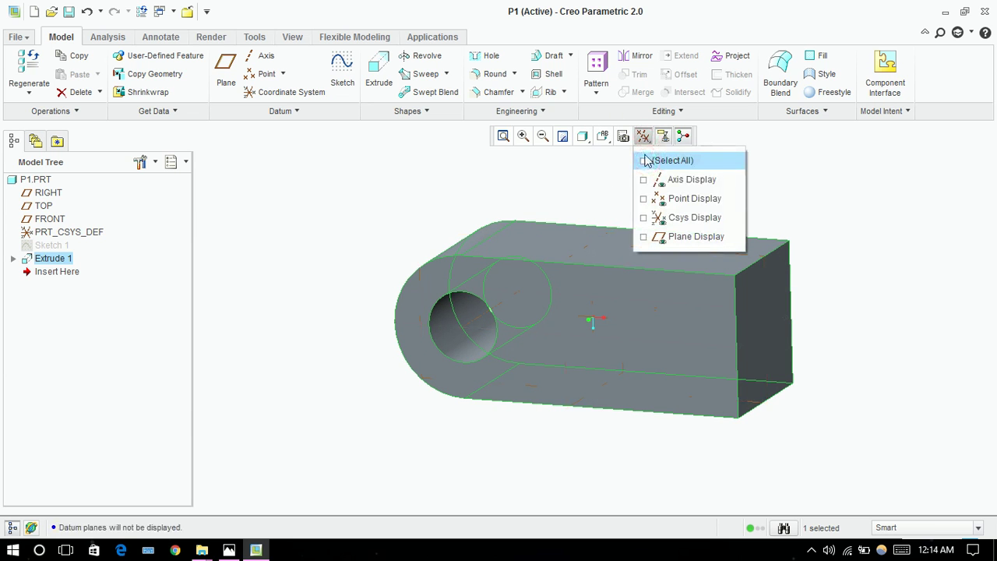
pyautogui.click(646, 161)
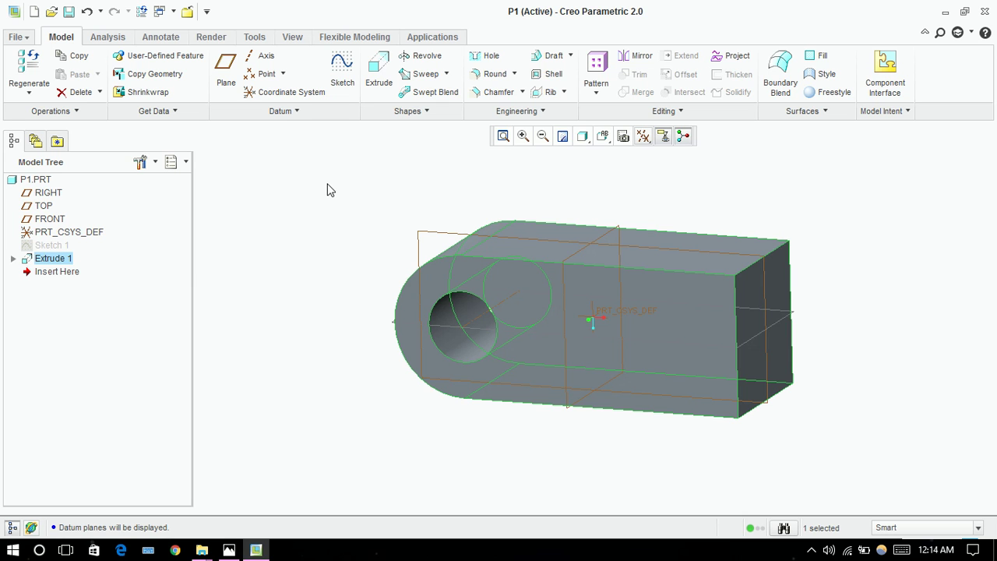
# Examine the stepped section, rib and end chamfers in the reference drawing
pyautogui.click(229, 551)
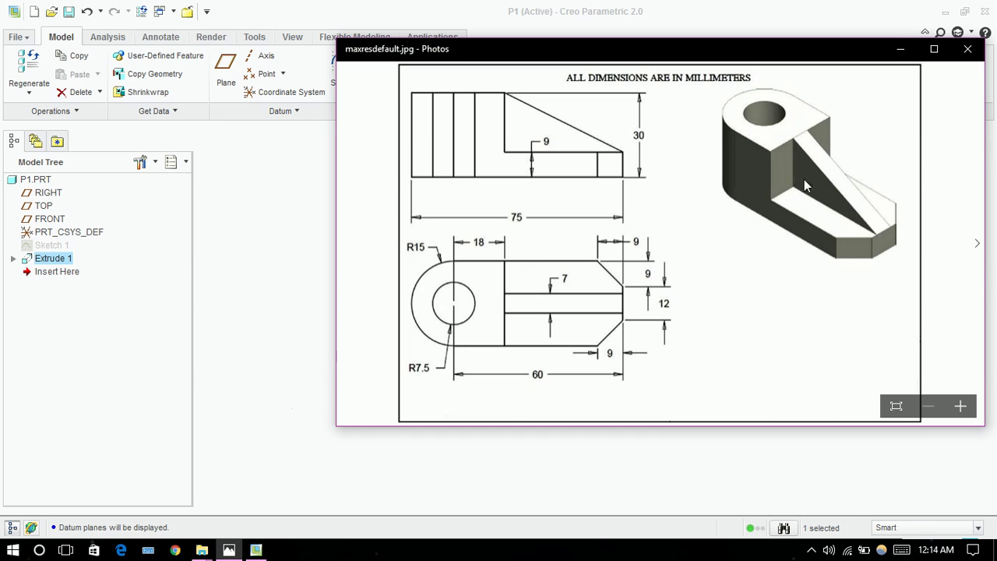
pyautogui.click(307, 292)
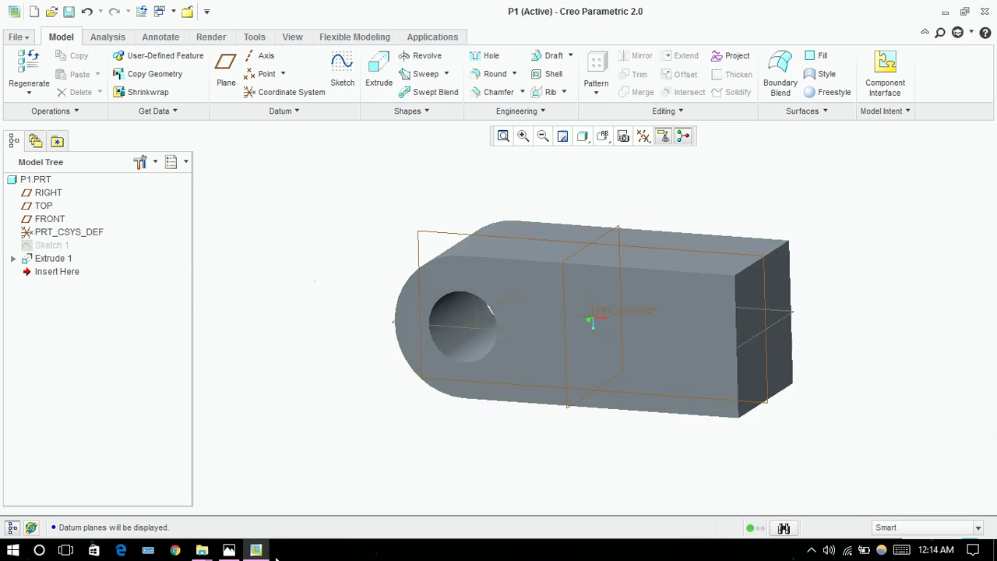
pyautogui.click(256, 550)
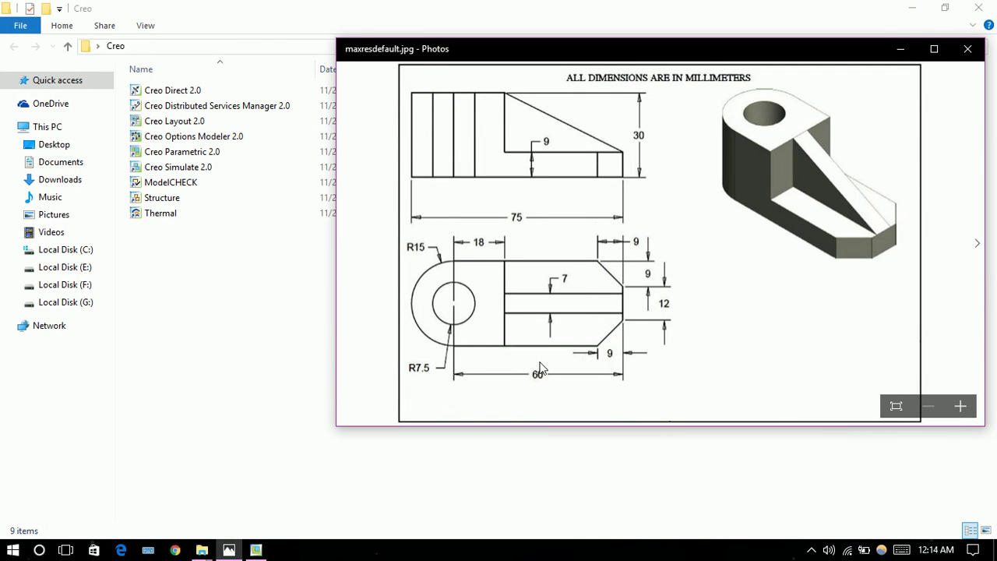
pyautogui.click(810, 550)
pyautogui.click(813, 526)
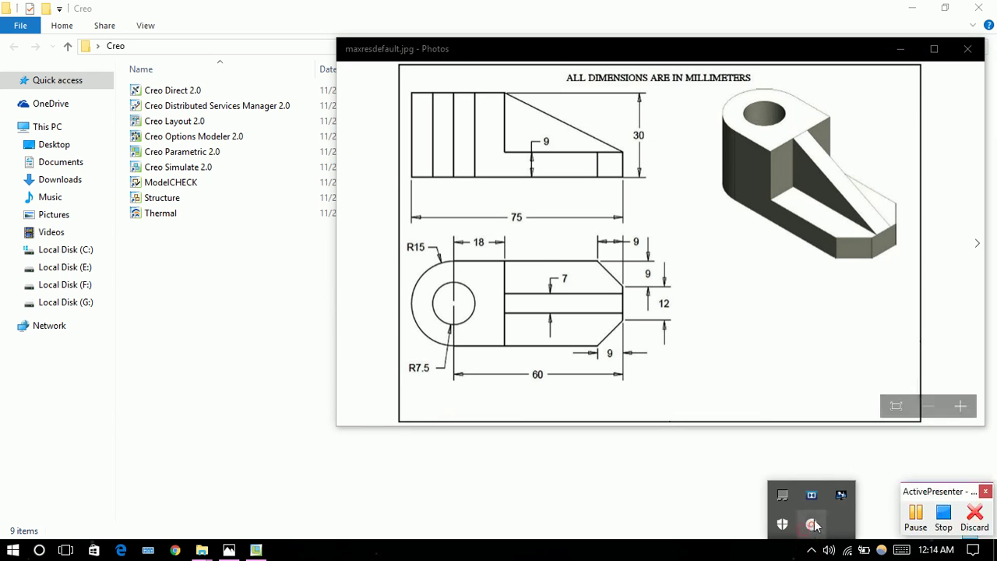
pyautogui.click(920, 514)
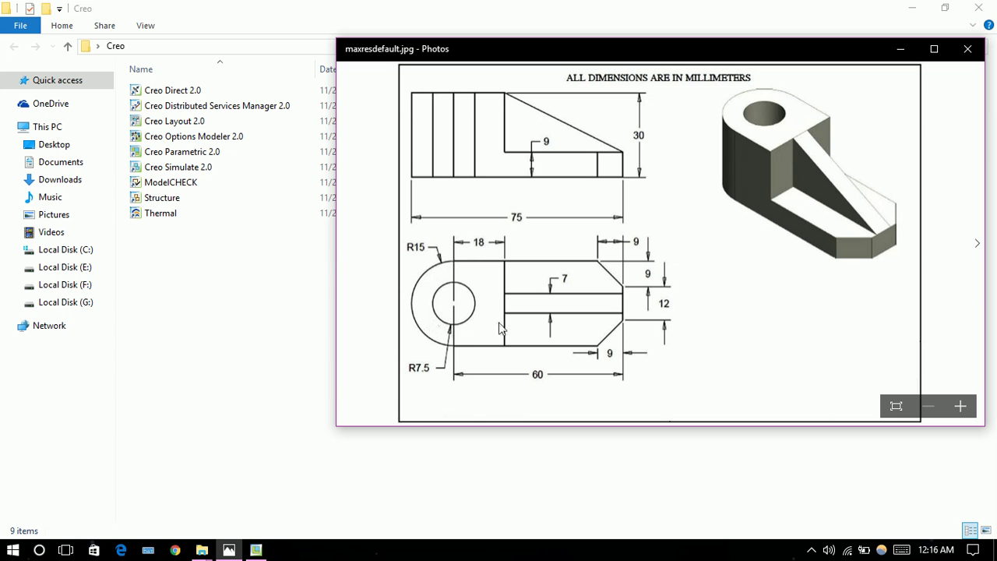
# Start an extrusion sketch on the block's flat face around the hole, with the long edges, square end edge, hole and rounded end as references
pyautogui.click(256, 550)
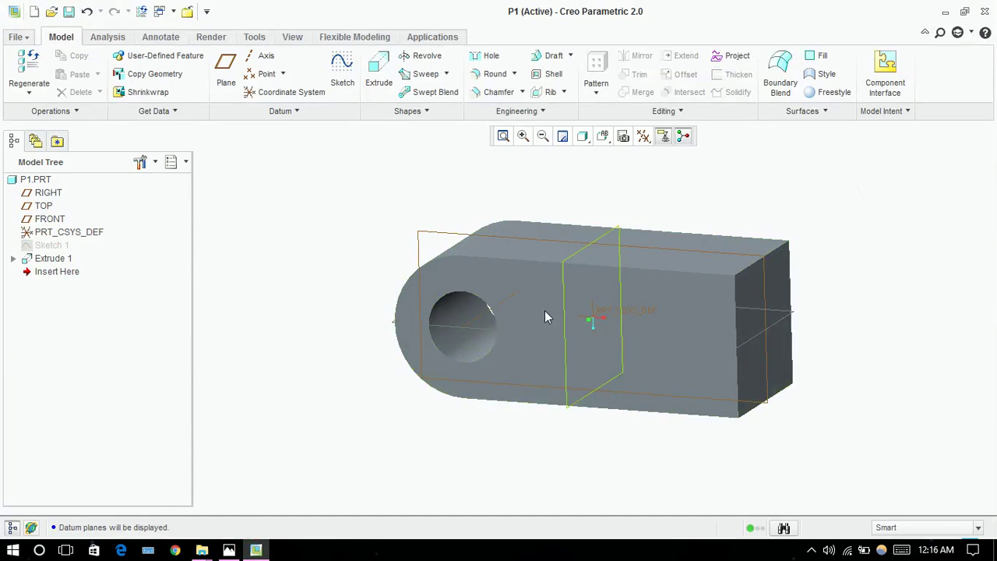
pyautogui.click(673, 320)
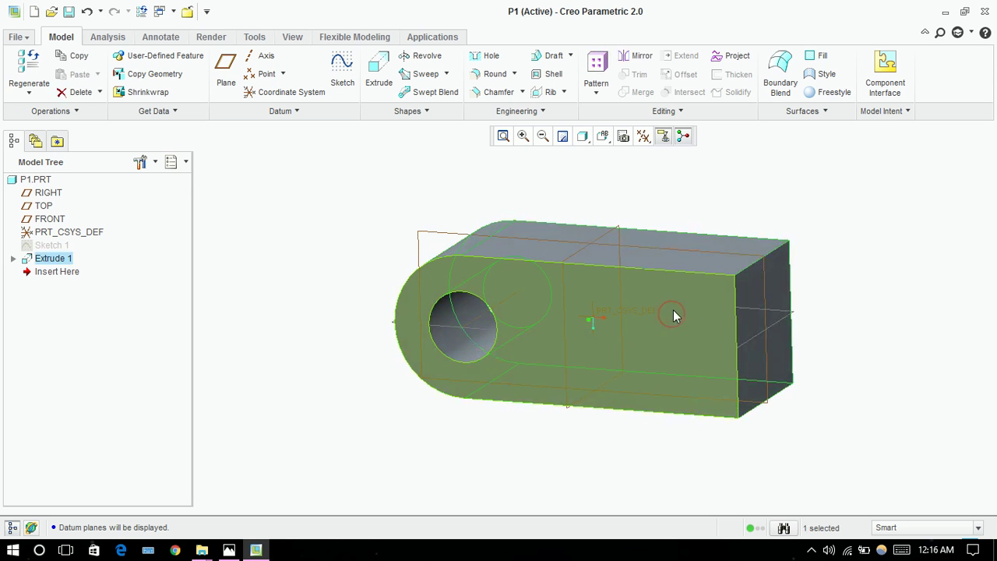
pyautogui.click(680, 302)
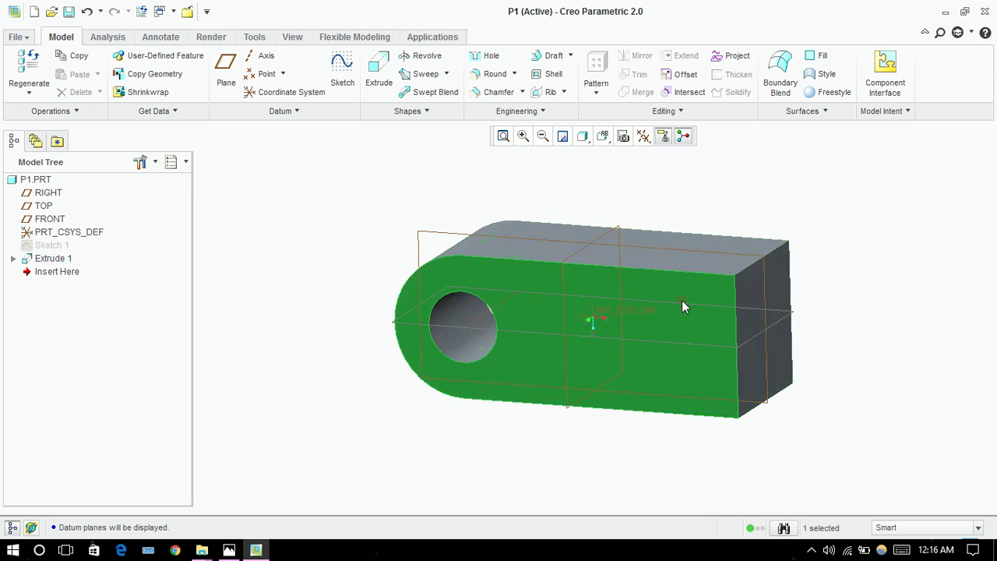
pyautogui.click(377, 78)
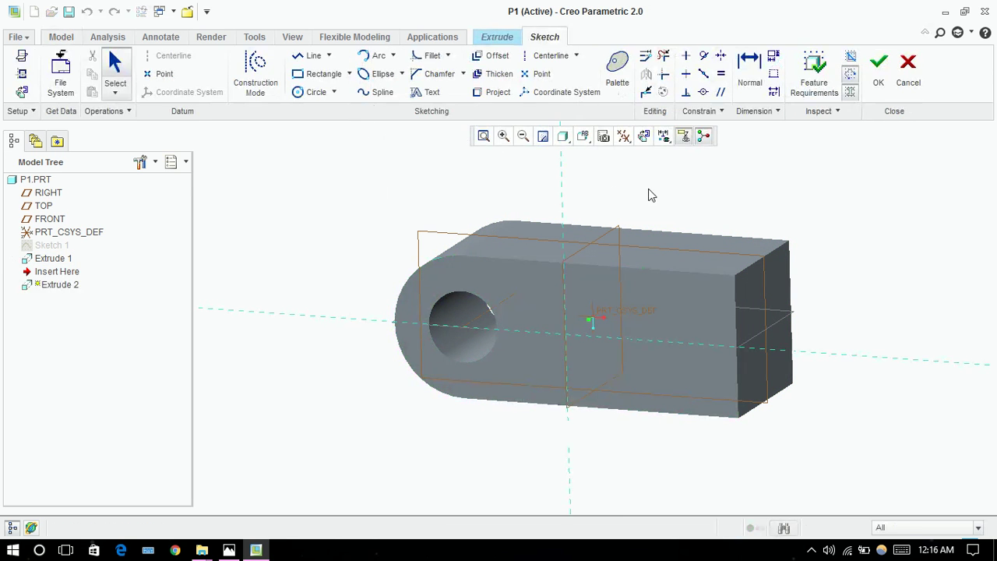
pyautogui.click(22, 72)
pyautogui.click(672, 275)
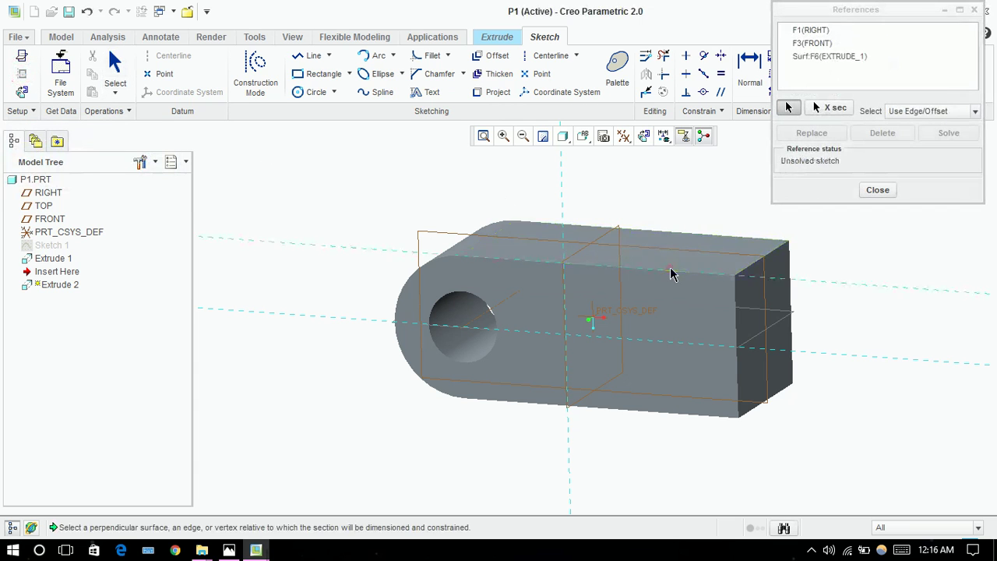
pyautogui.click(737, 318)
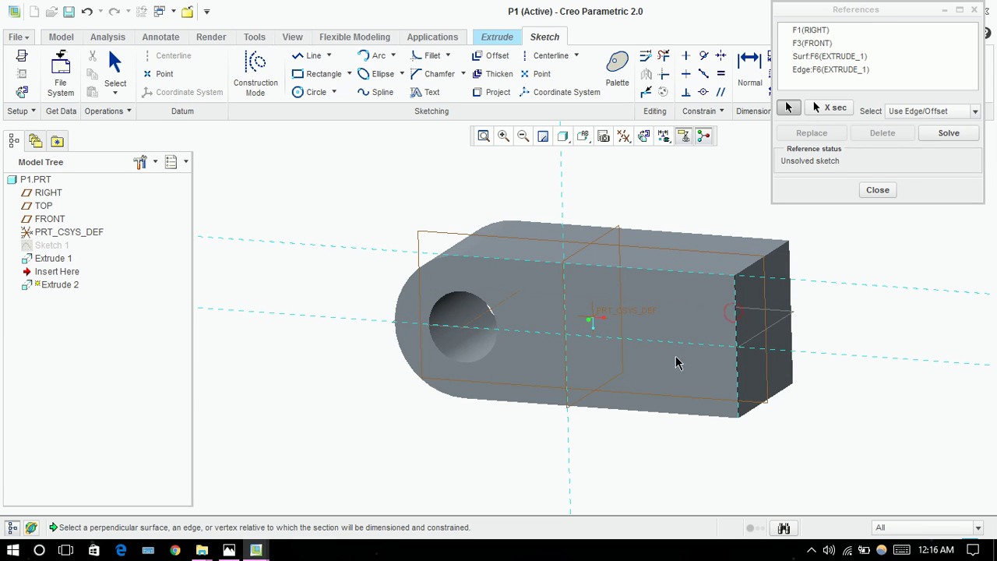
pyautogui.click(651, 415)
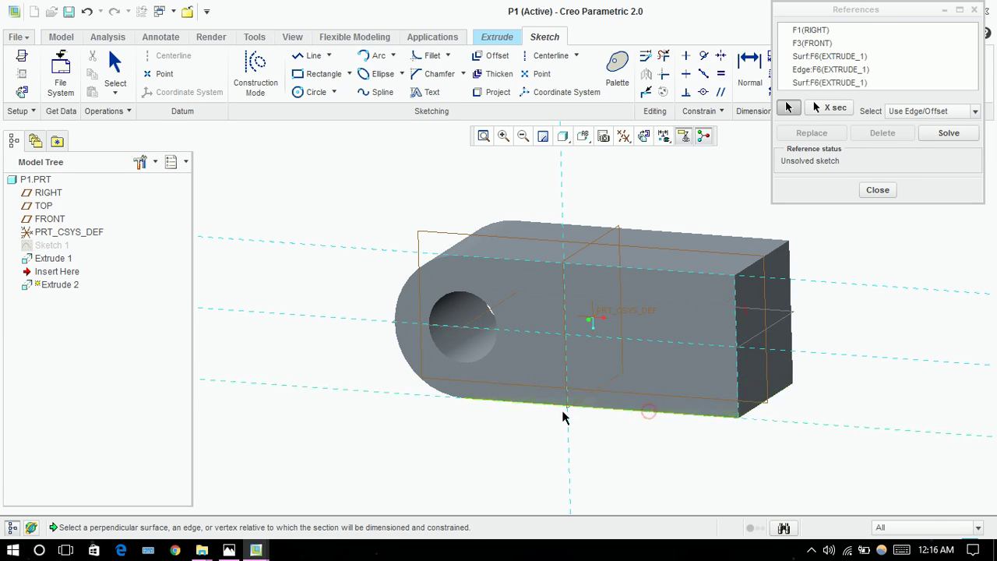
pyautogui.click(464, 326)
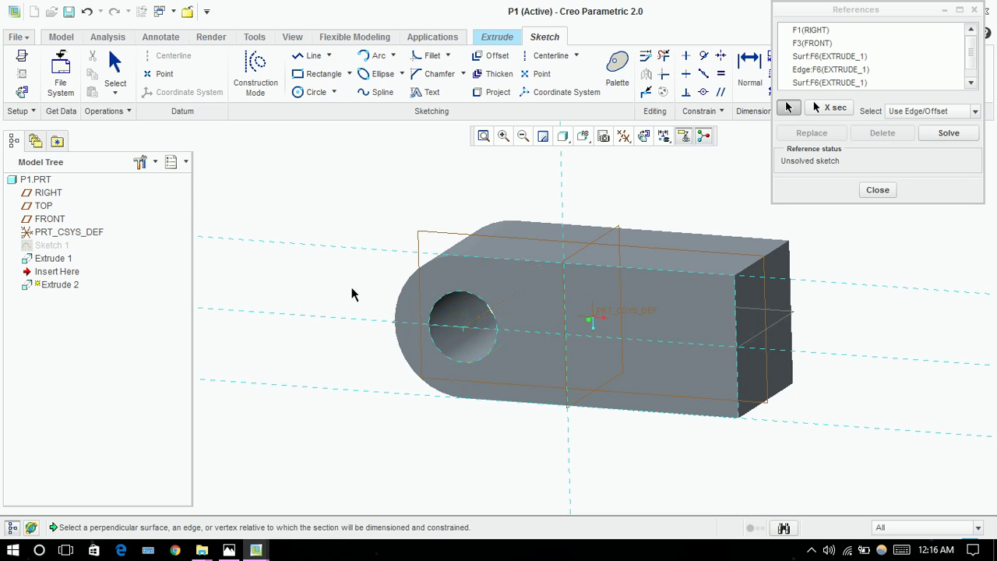
pyautogui.click(404, 299)
pyautogui.click(878, 191)
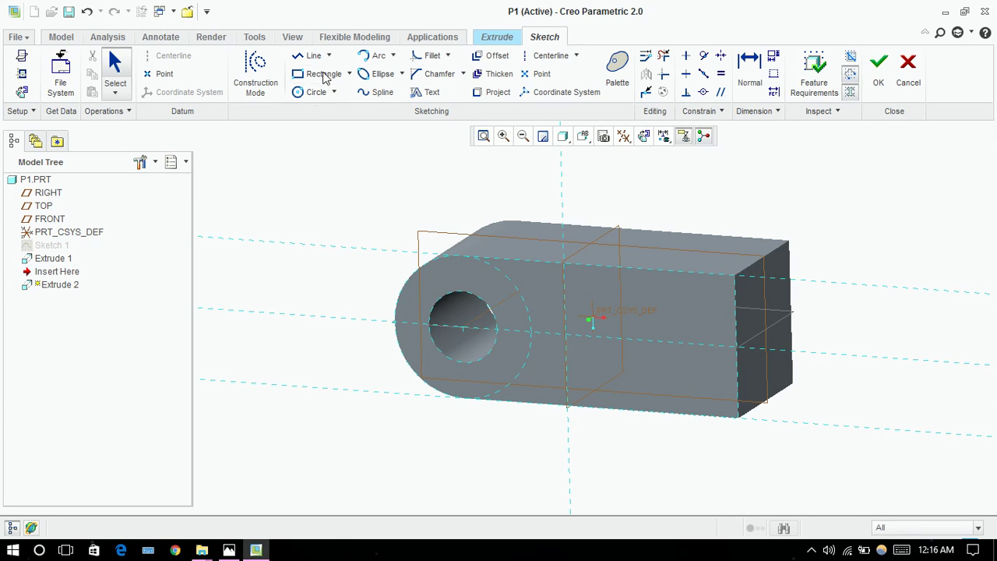
# Sketch a full-width rectangle from the block's square end to the vertical centre reference, and finish the sketch
pyautogui.click(324, 76)
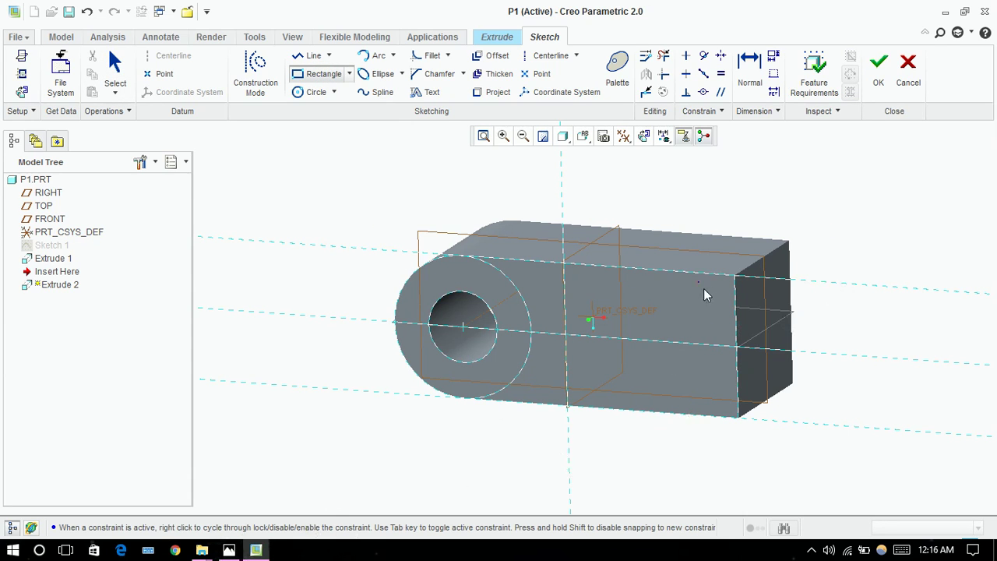
pyautogui.click(737, 276)
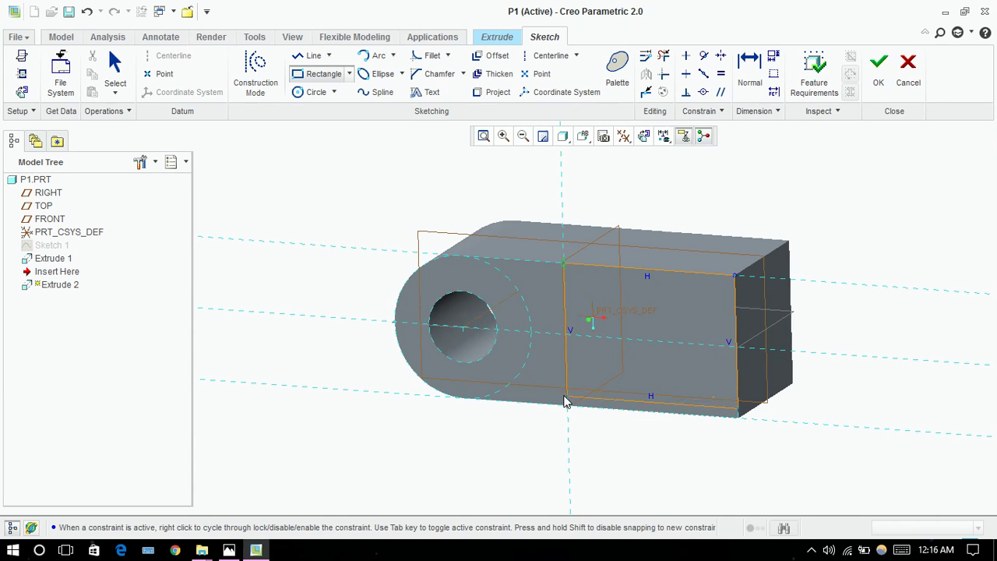
pyautogui.click(565, 407)
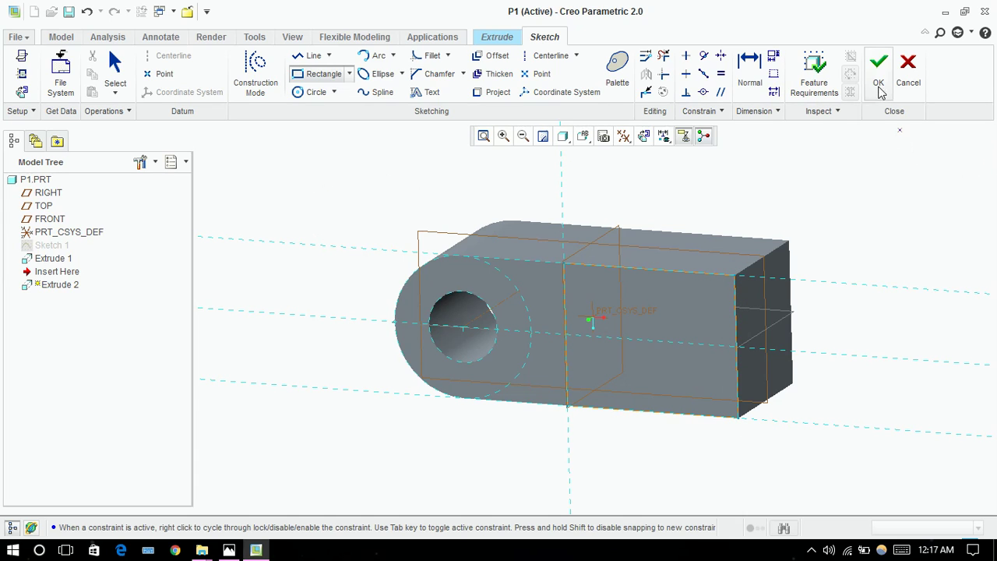
pyautogui.click(878, 87)
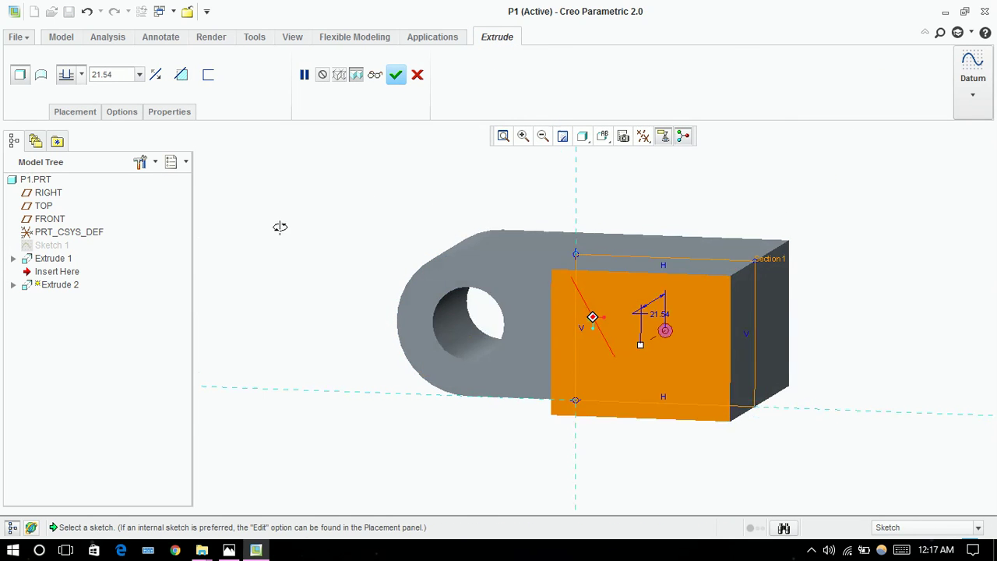
# Extrude the rectangle 21 mm into the block as a material-removing cut, leaving the thinner step beside the rounded boss
pyautogui.moveTo(278, 227); pyautogui.dragTo(265, 240, button='middle')
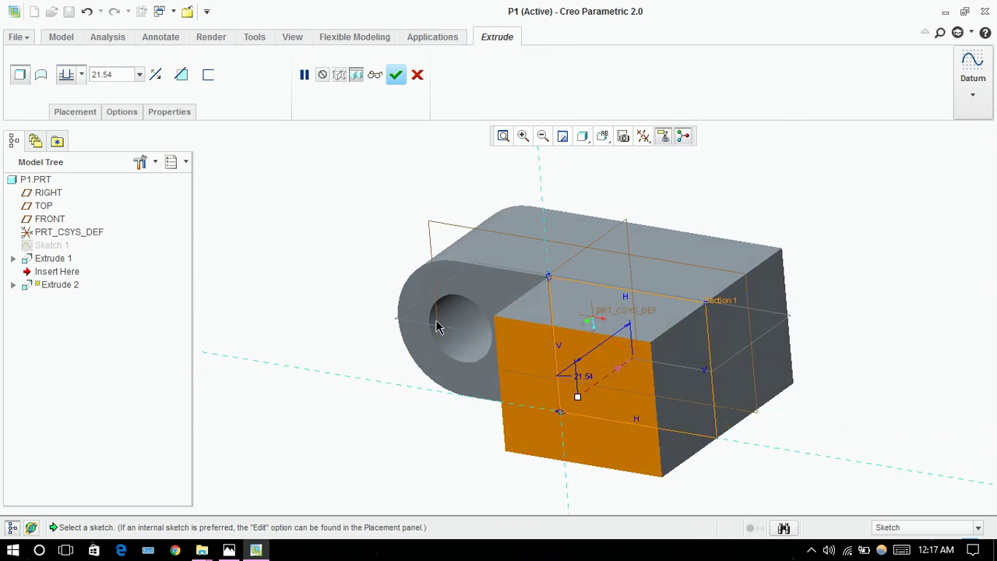
pyautogui.click(229, 550)
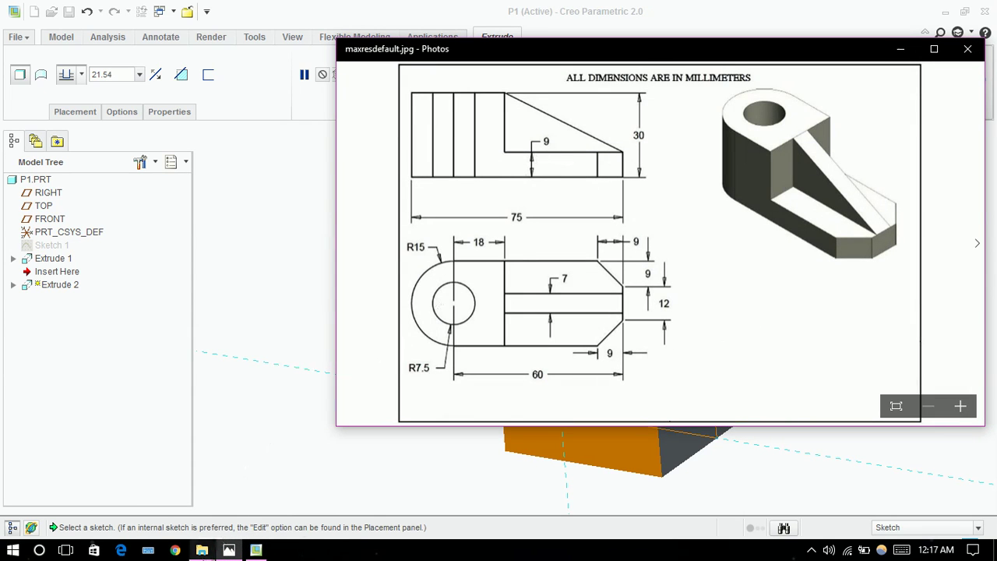
pyautogui.click(229, 550)
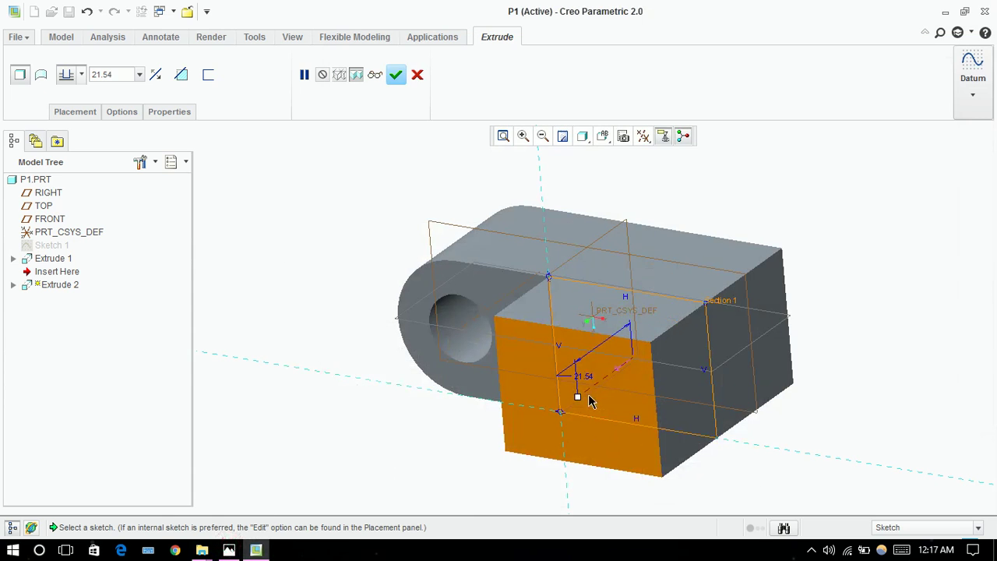
pyautogui.moveTo(577, 397); pyautogui.dragTo(684, 320)
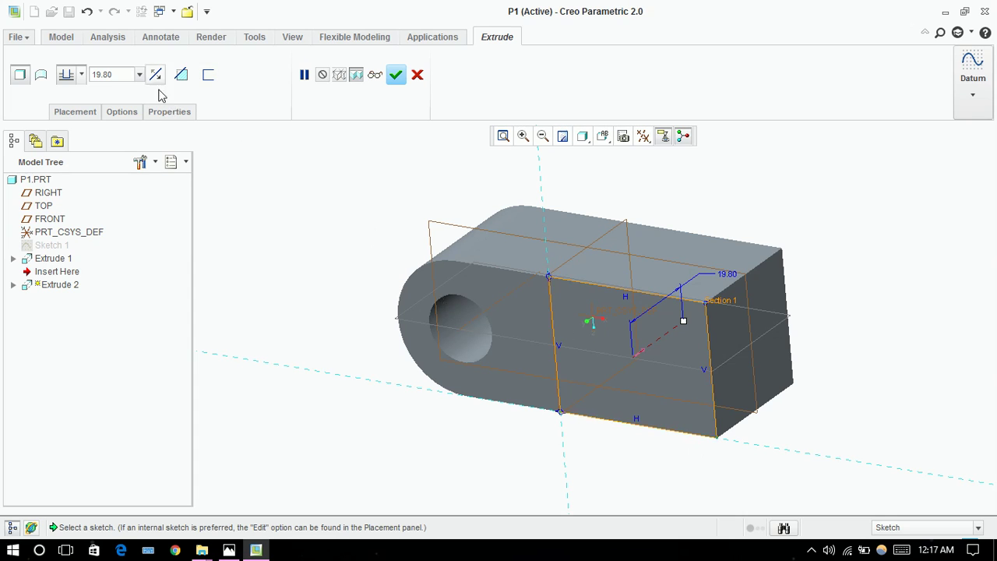
pyautogui.click(132, 74)
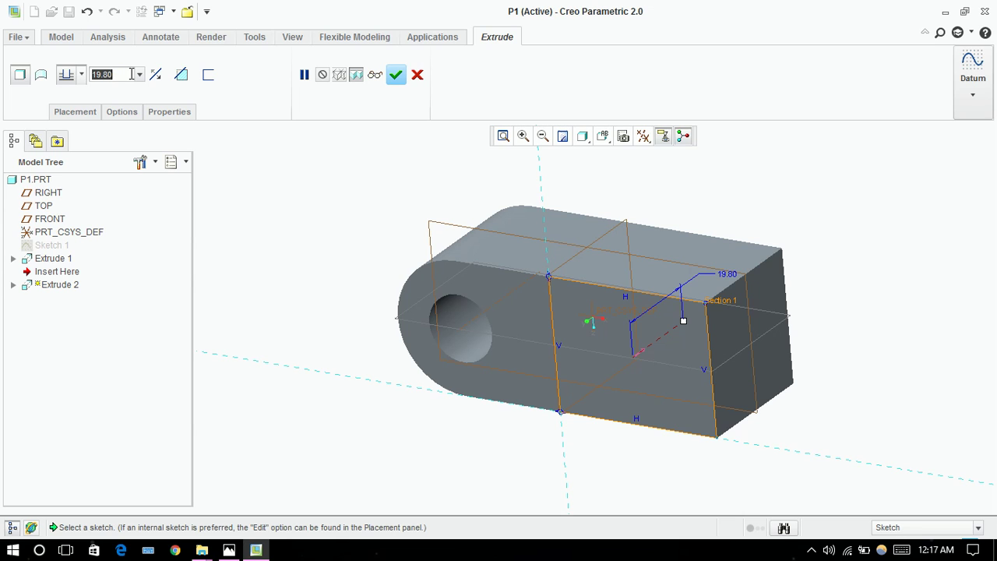
pyautogui.write('2')
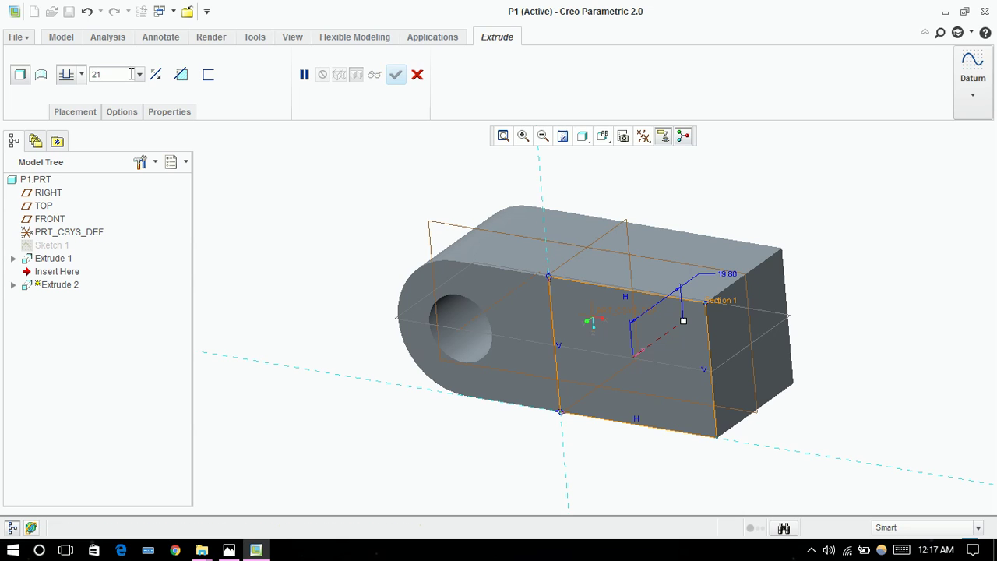
pyautogui.write('1')
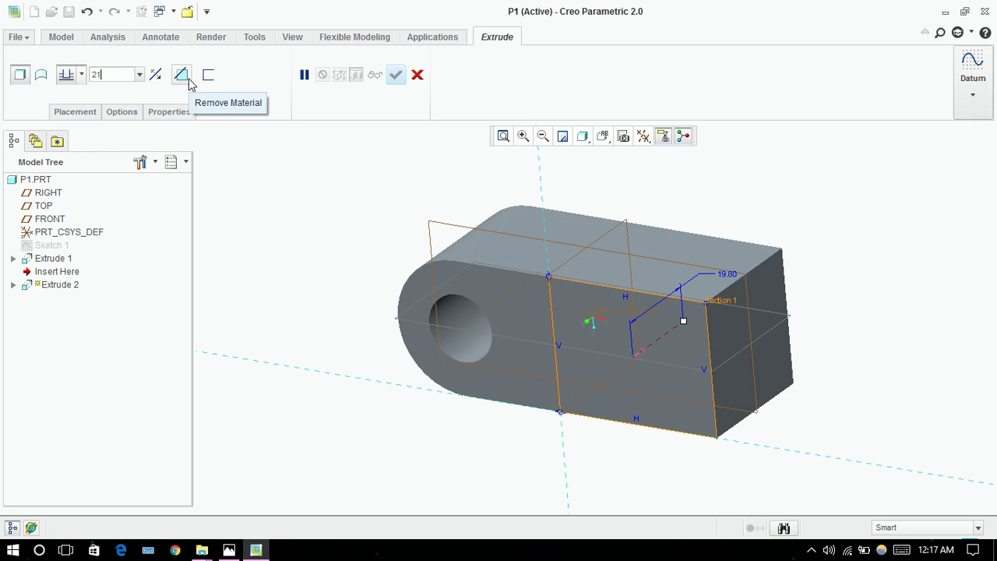
pyautogui.click(190, 81)
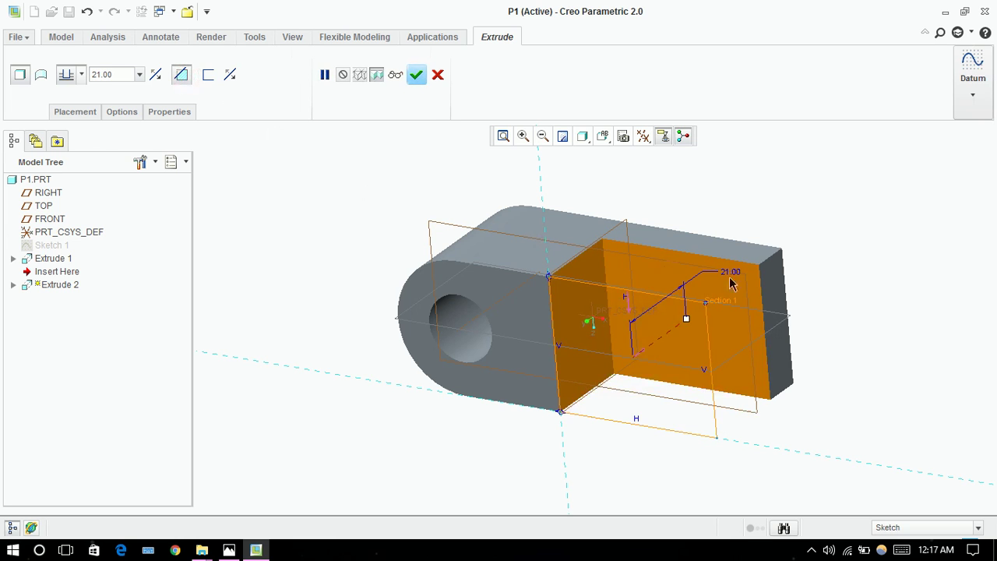
pyautogui.click(420, 78)
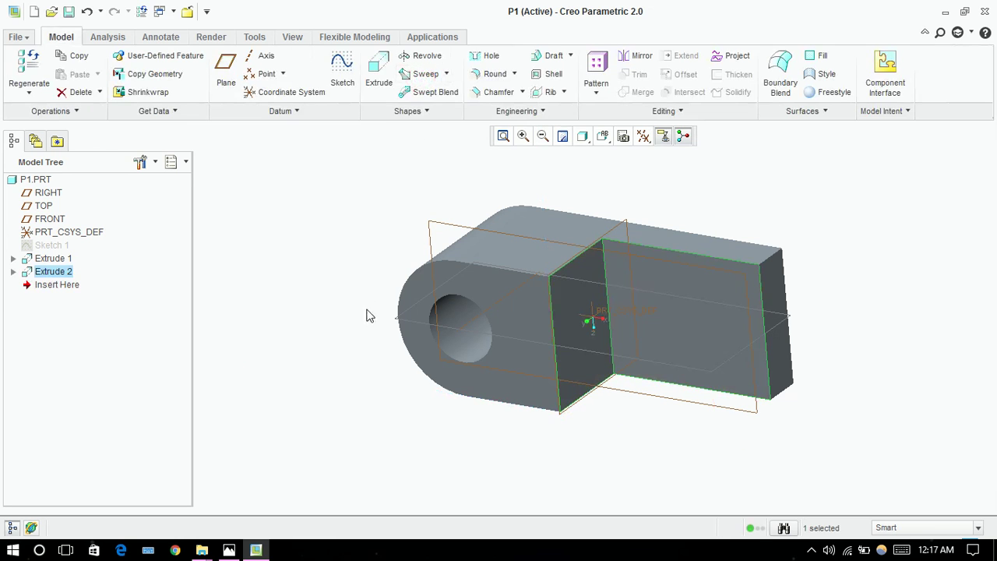
# Inspect the stepped block in front, top and default orientations, and check the end chamfer dimensions in the reference drawing
pyautogui.click(602, 138)
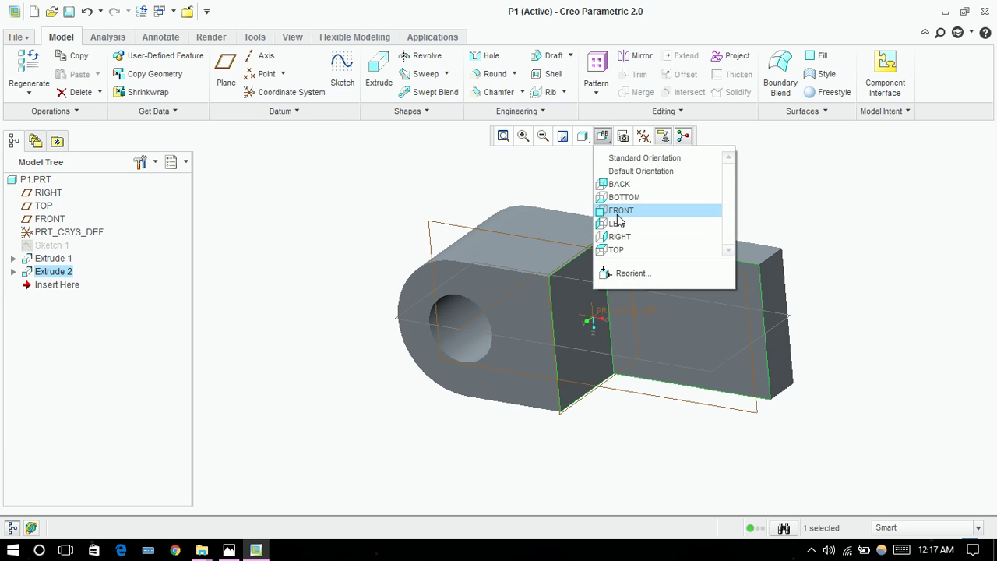
pyautogui.click(618, 213)
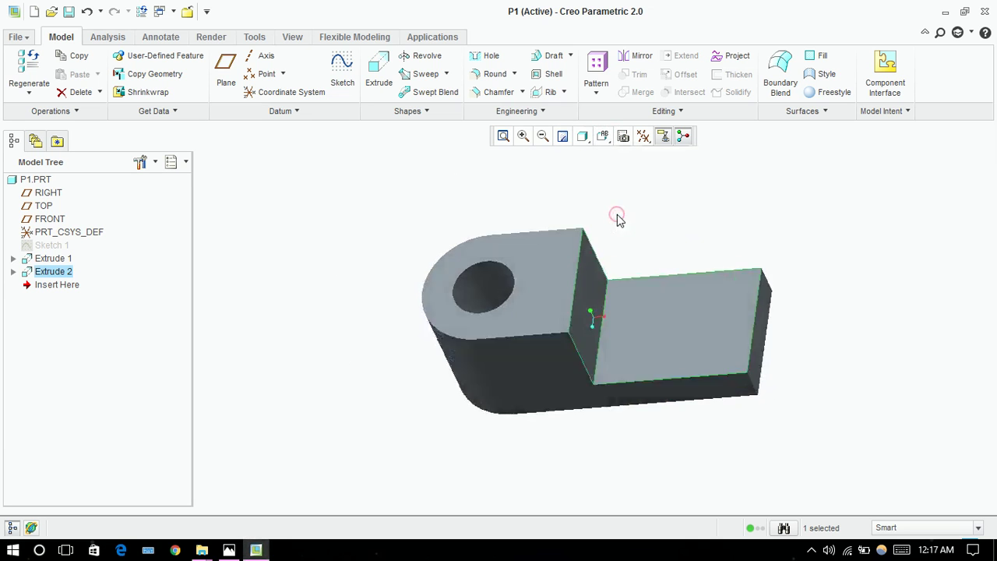
pyautogui.click(602, 137)
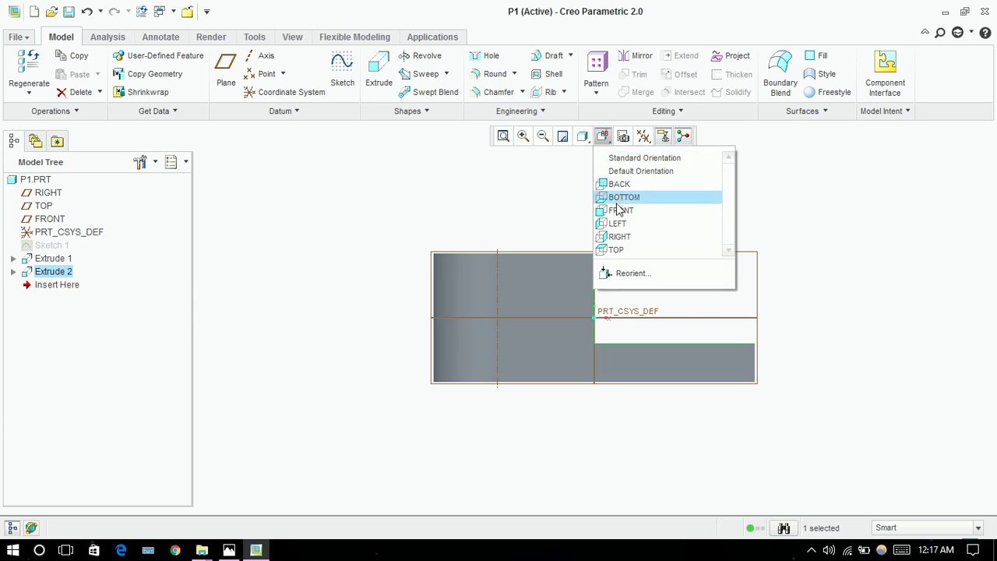
pyautogui.click(619, 249)
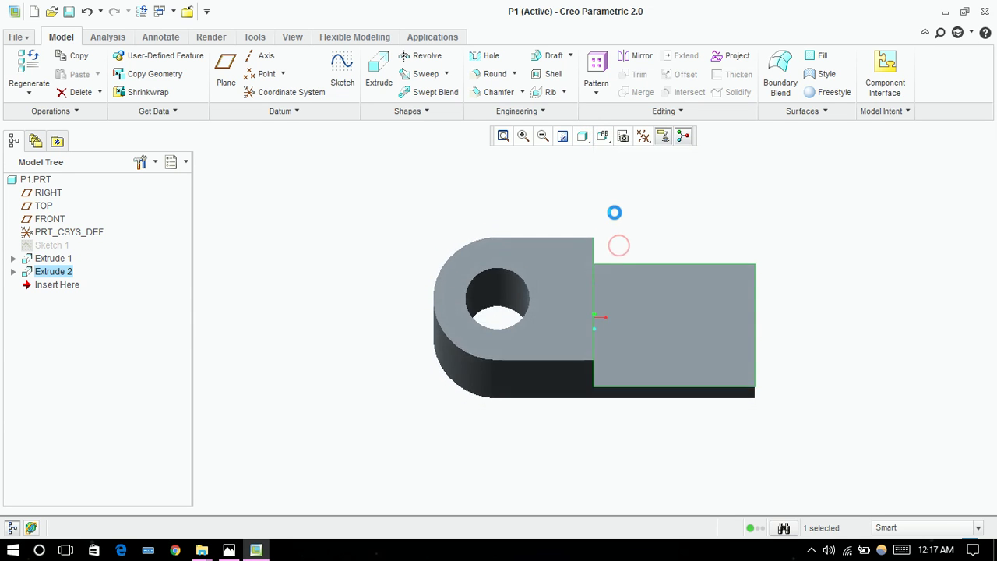
pyautogui.hotkey('ctrl', 'd')
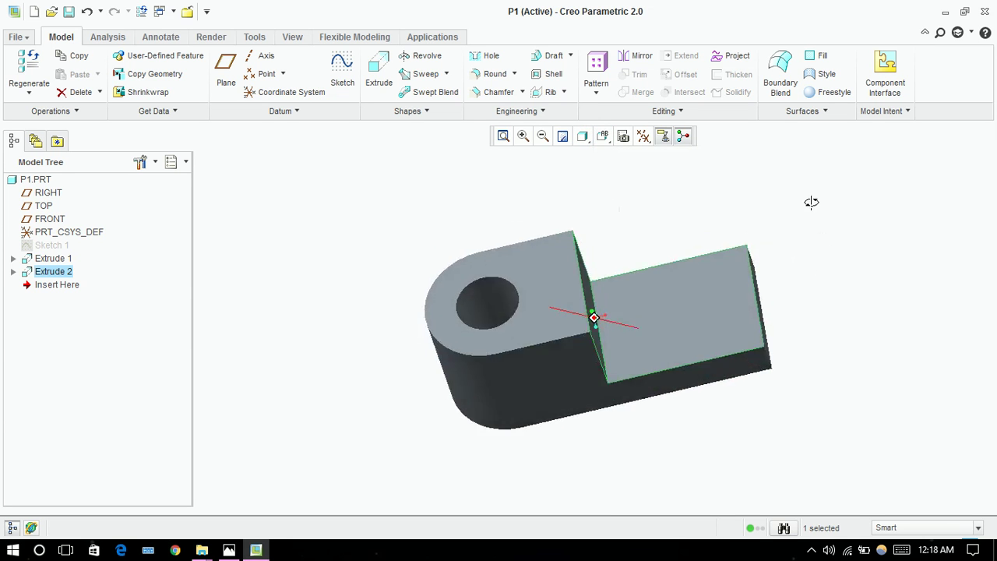
pyautogui.moveTo(811, 203); pyautogui.dragTo(667, 313, button='middle')
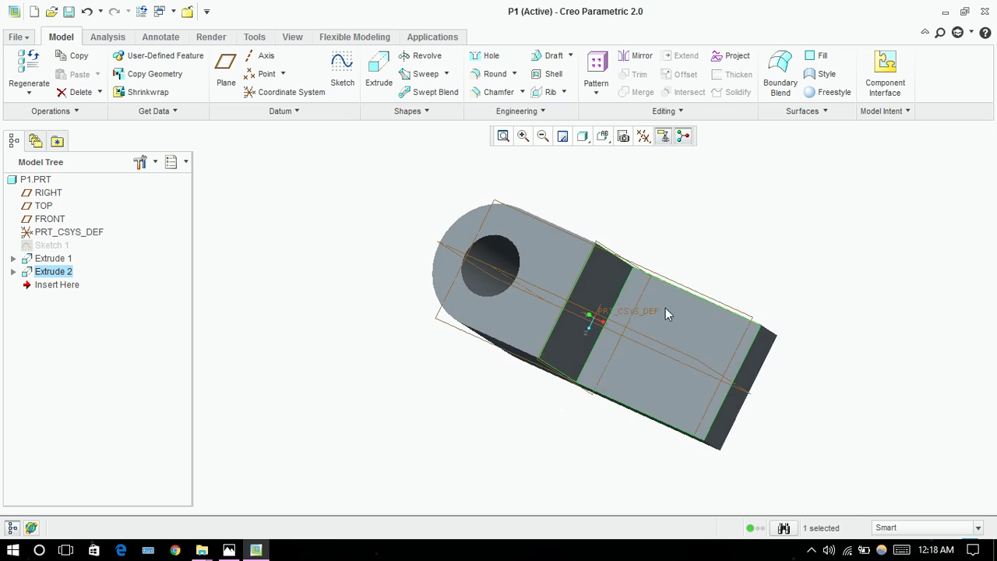
pyautogui.click(229, 550)
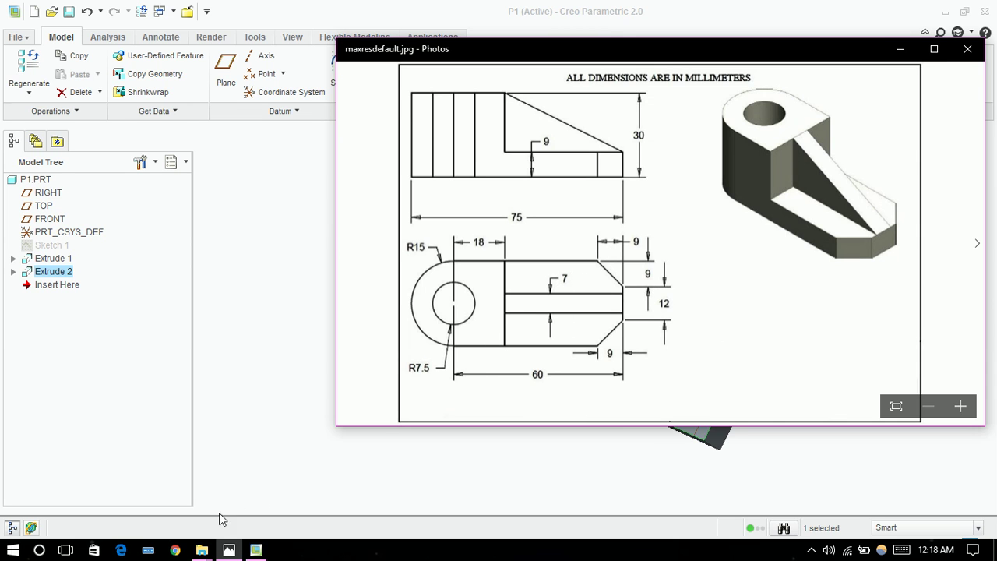
pyautogui.click(229, 550)
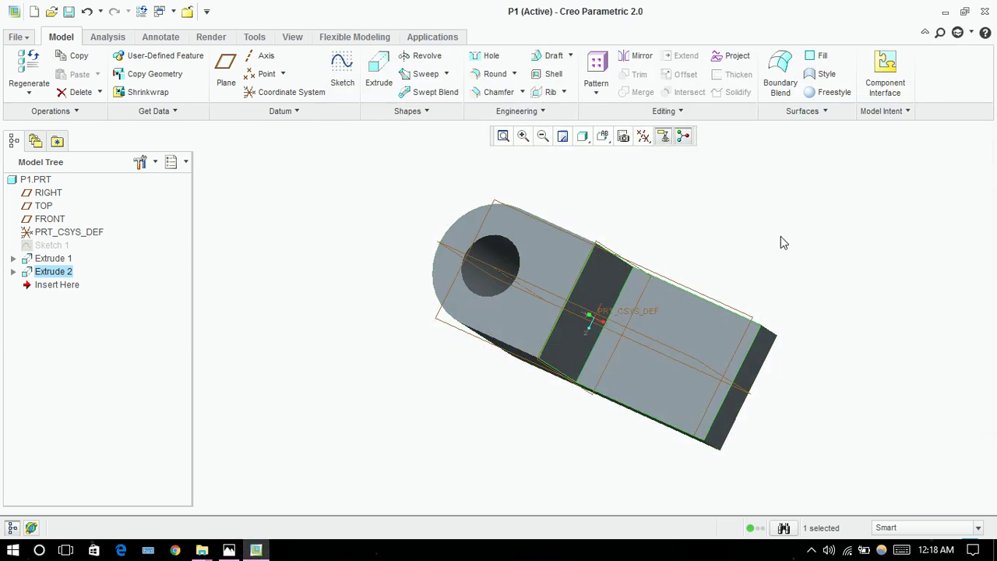
# Chamfer the two short vertical corner edges at the thin step's square end with D x D set to 9 mm
pyautogui.click(494, 93)
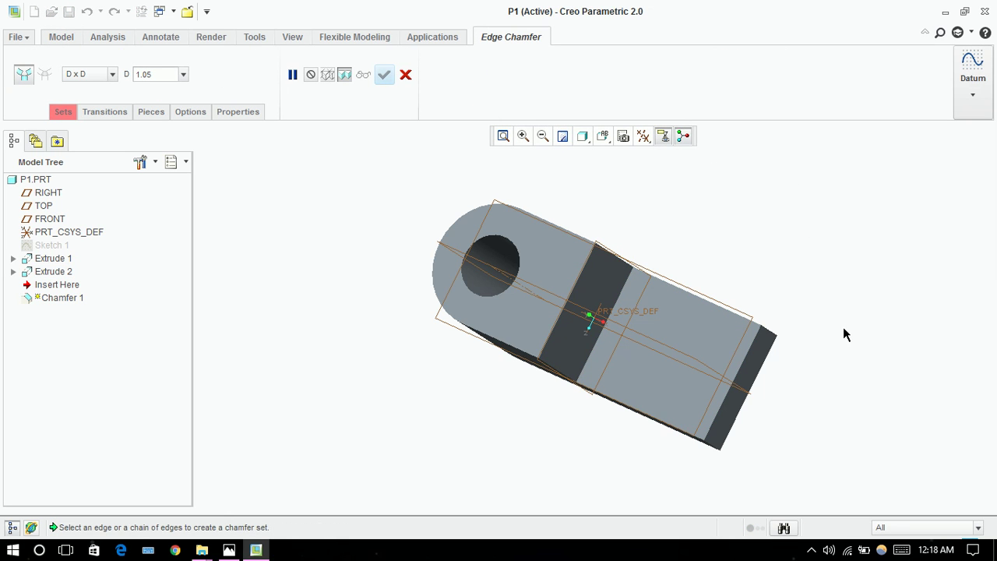
pyautogui.click(768, 335)
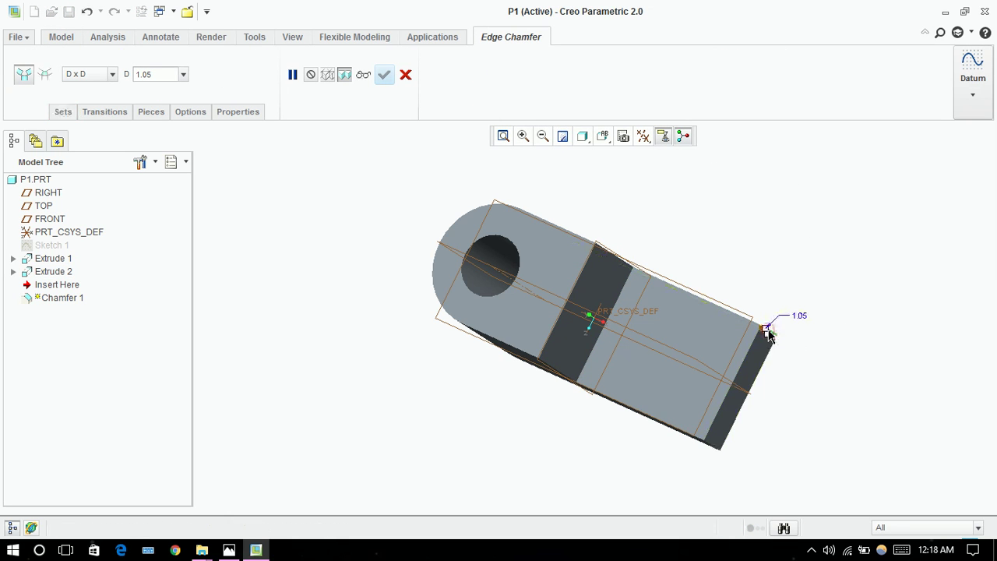
pyautogui.doubleClick(802, 316)
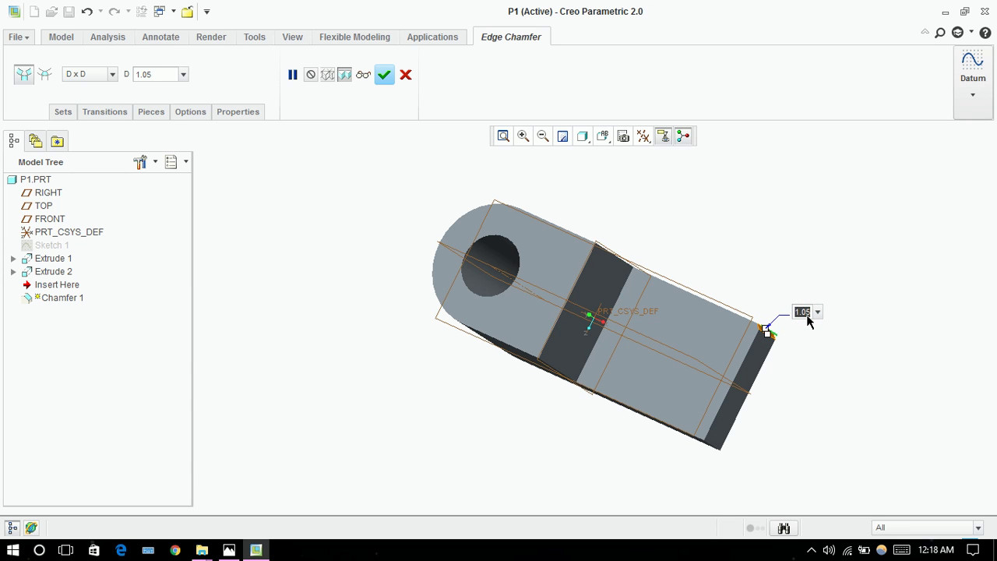
pyautogui.write('9')
pyautogui.press('Return')
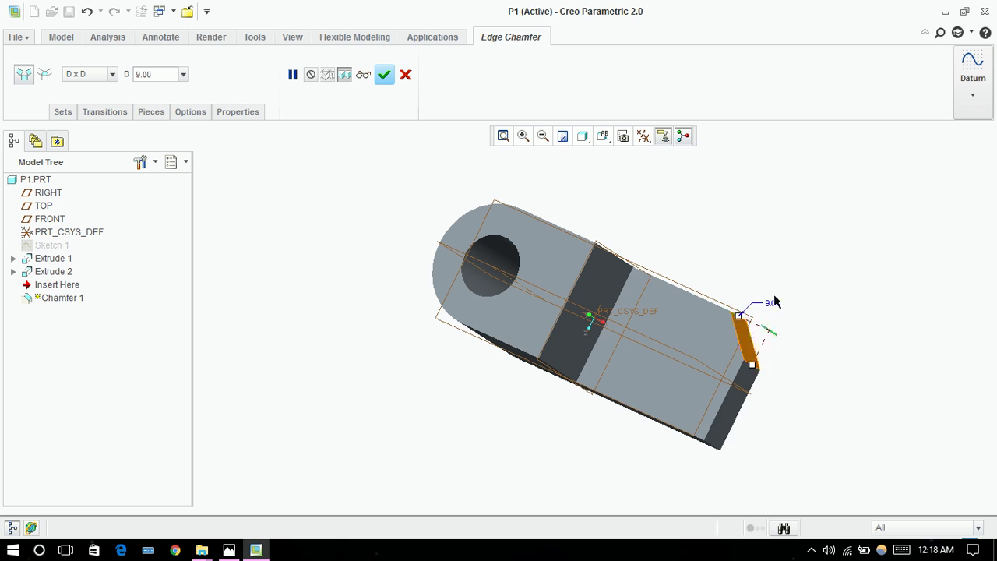
pyautogui.keyDown('ctrl'); pyautogui.click(707, 448); pyautogui.keyUp('ctrl')
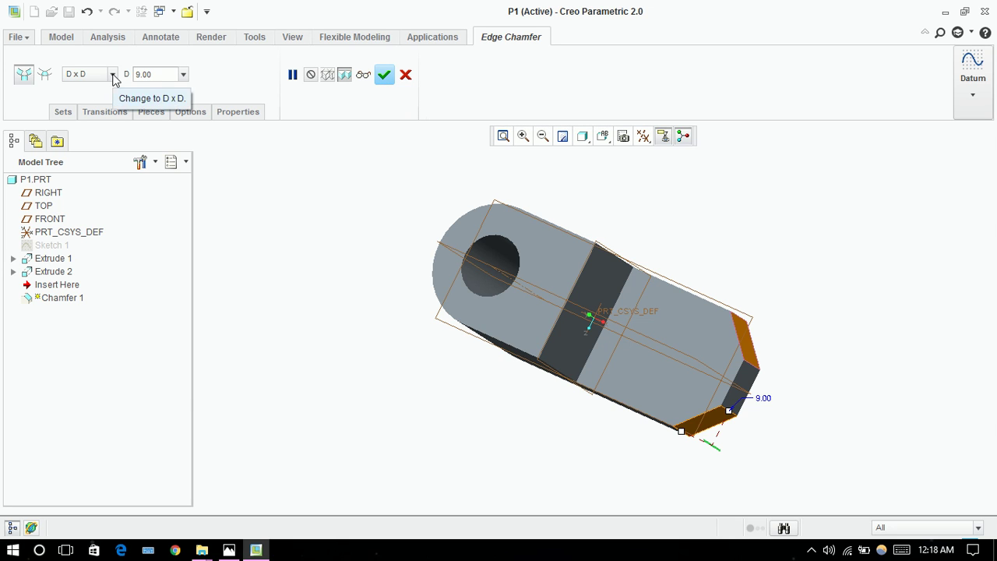
pyautogui.click(383, 76)
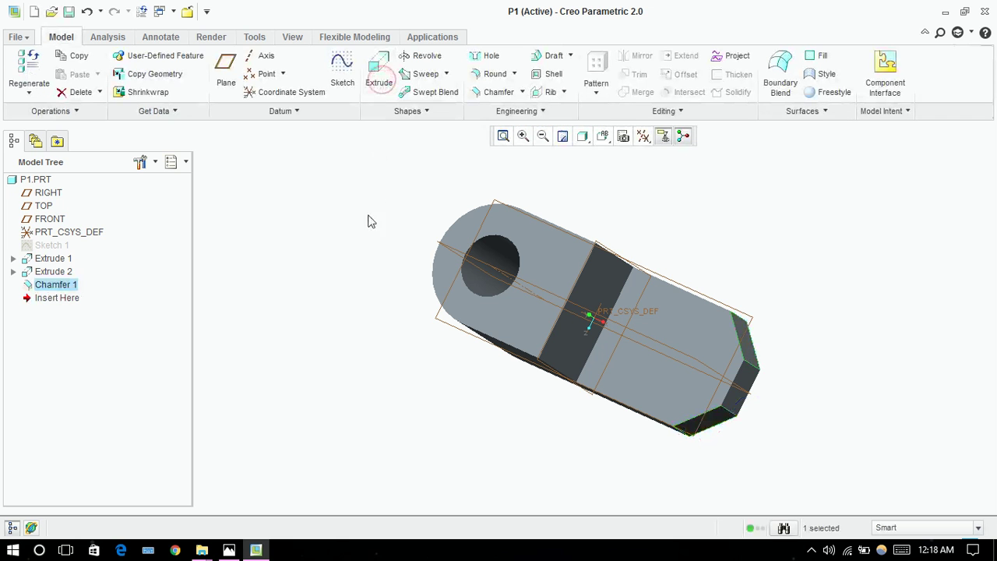
# Start an extrusion sketch for the rib on the FRONT plane, adding the boss's top face and the step's top face as references
pyautogui.moveTo(313, 387); pyautogui.dragTo(311, 366, button='middle')
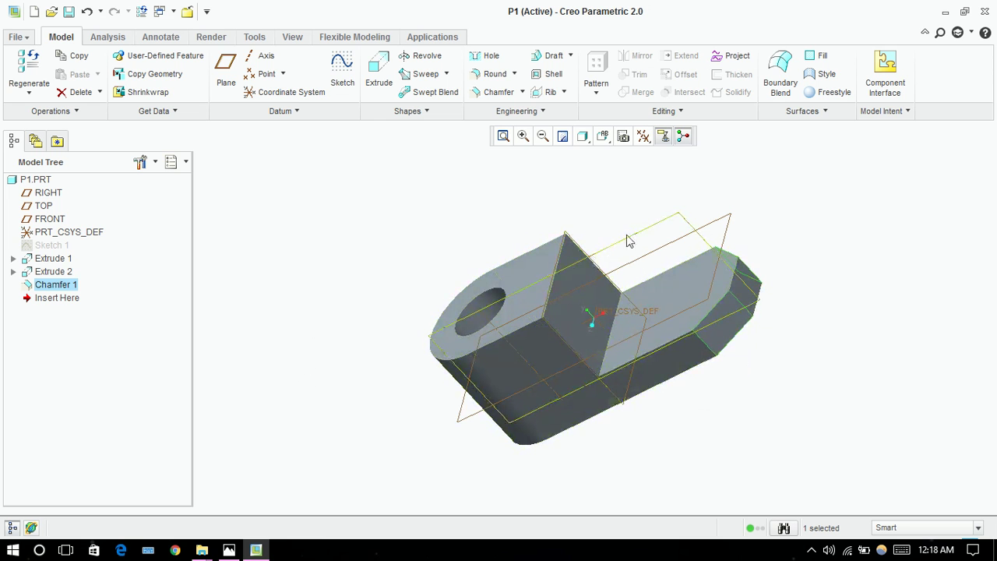
pyautogui.click(229, 550)
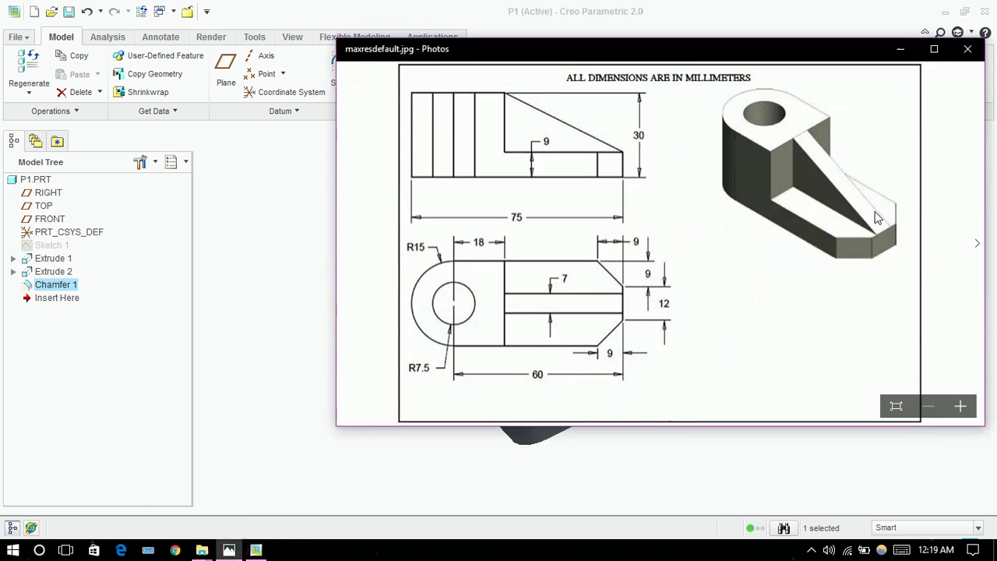
pyautogui.click(247, 357)
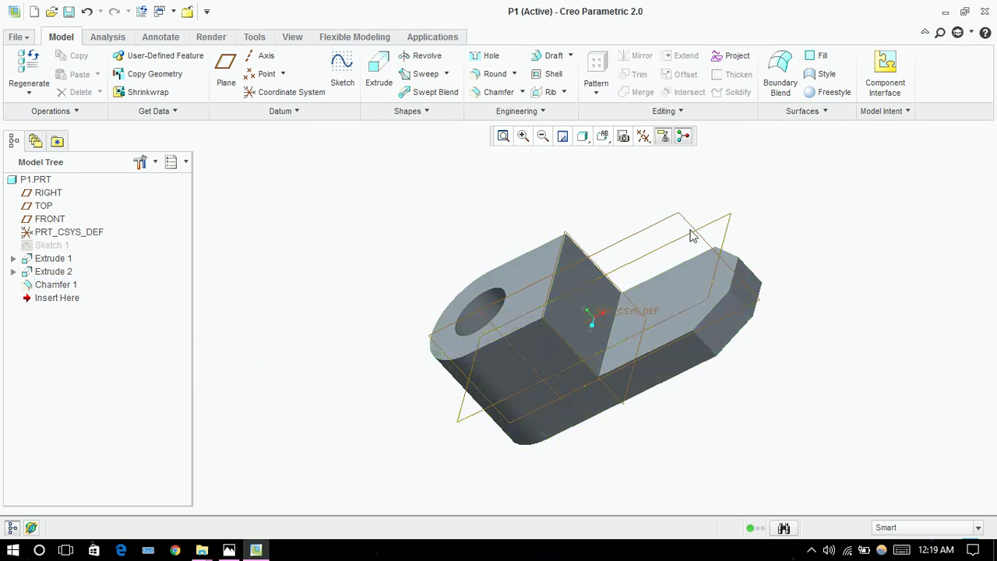
pyautogui.click(661, 228)
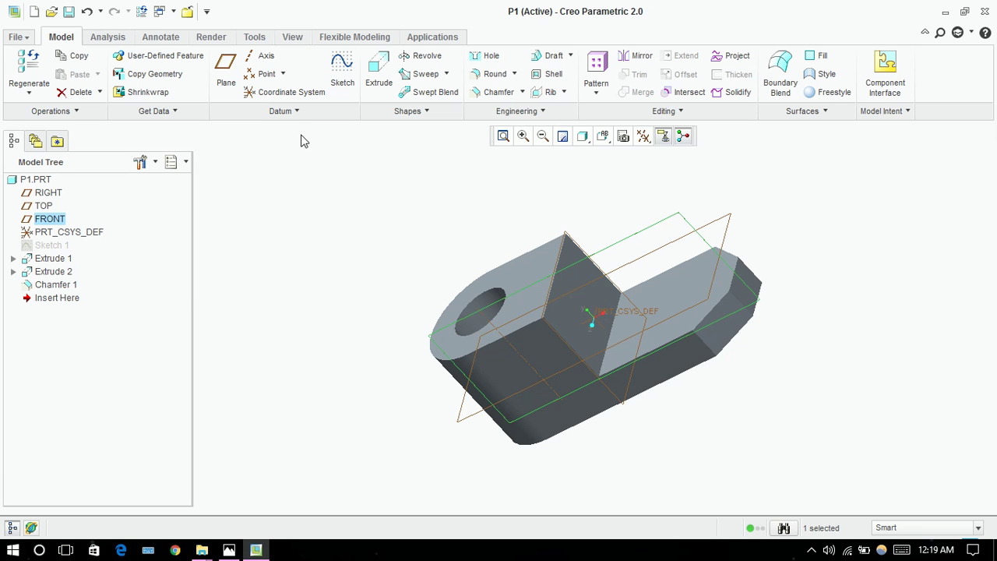
pyautogui.click(378, 72)
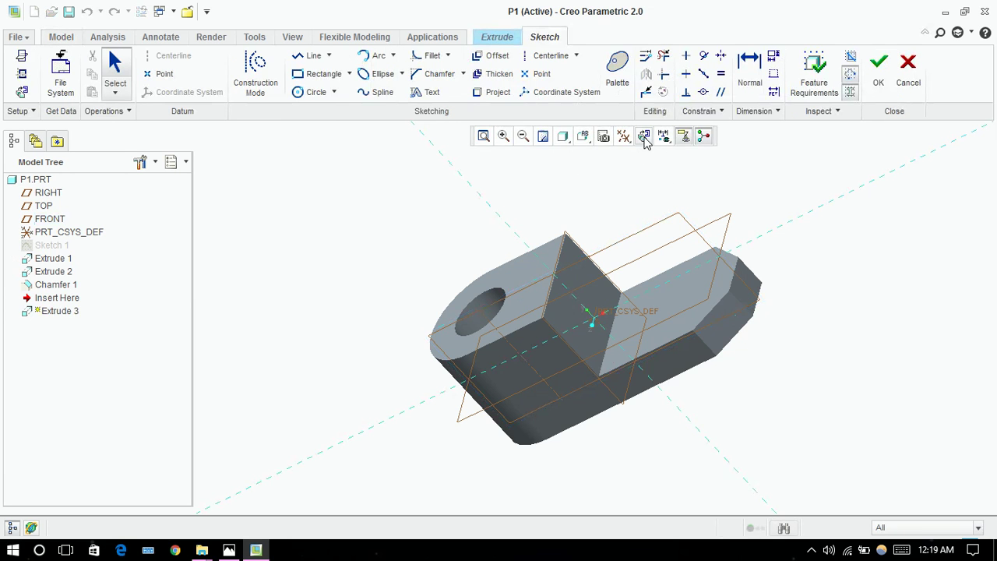
pyautogui.click(644, 137)
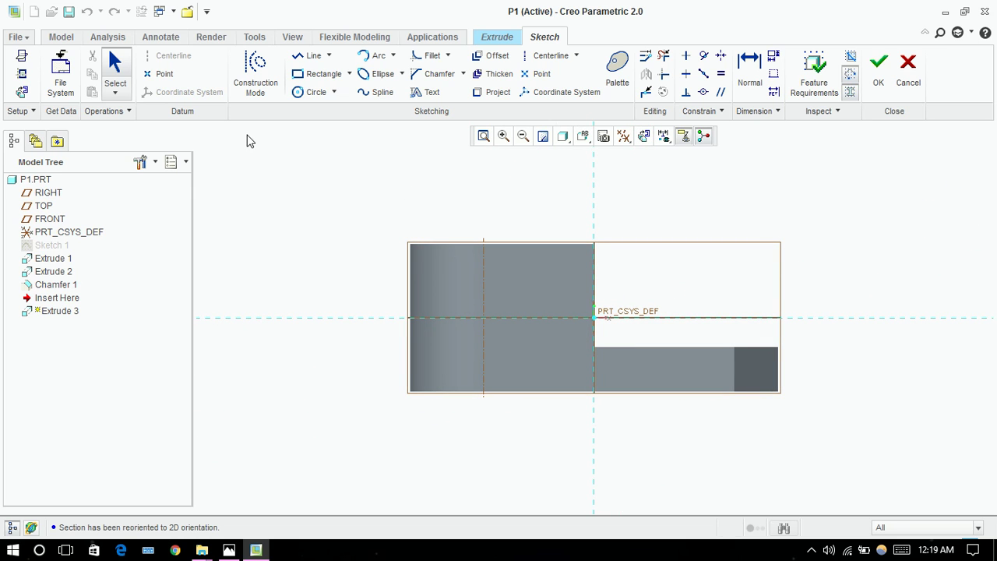
pyautogui.click(21, 76)
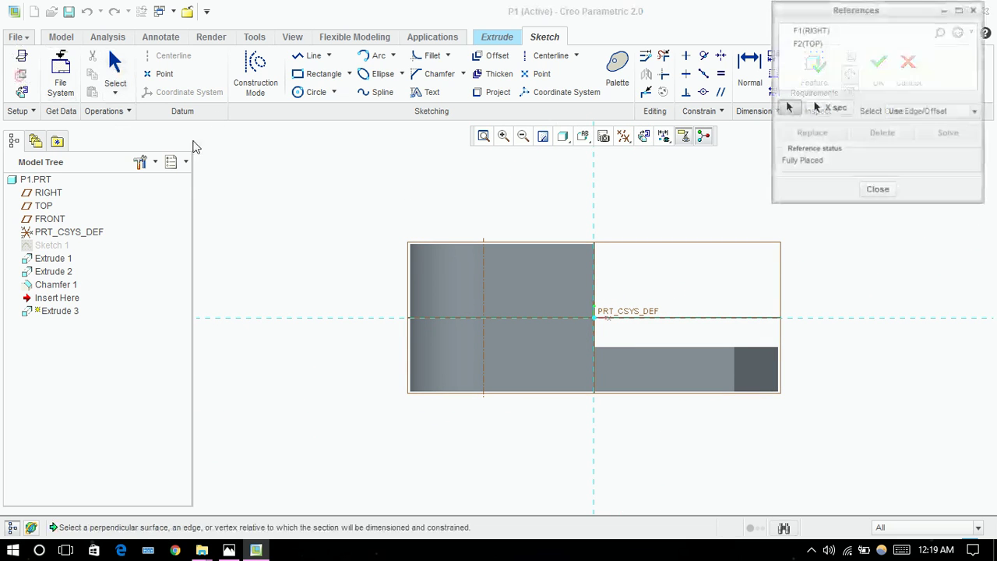
pyautogui.click(568, 249)
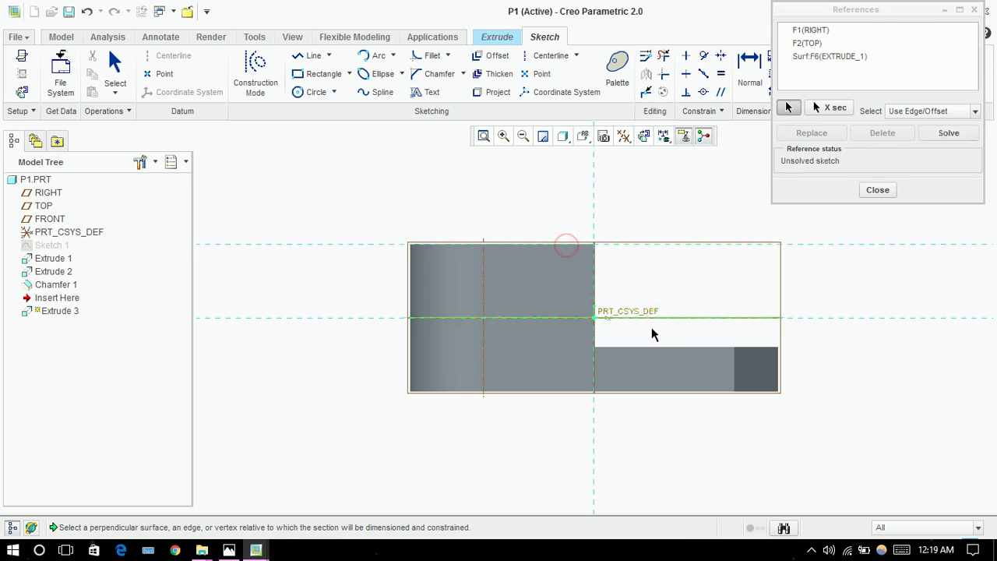
pyautogui.click(660, 347)
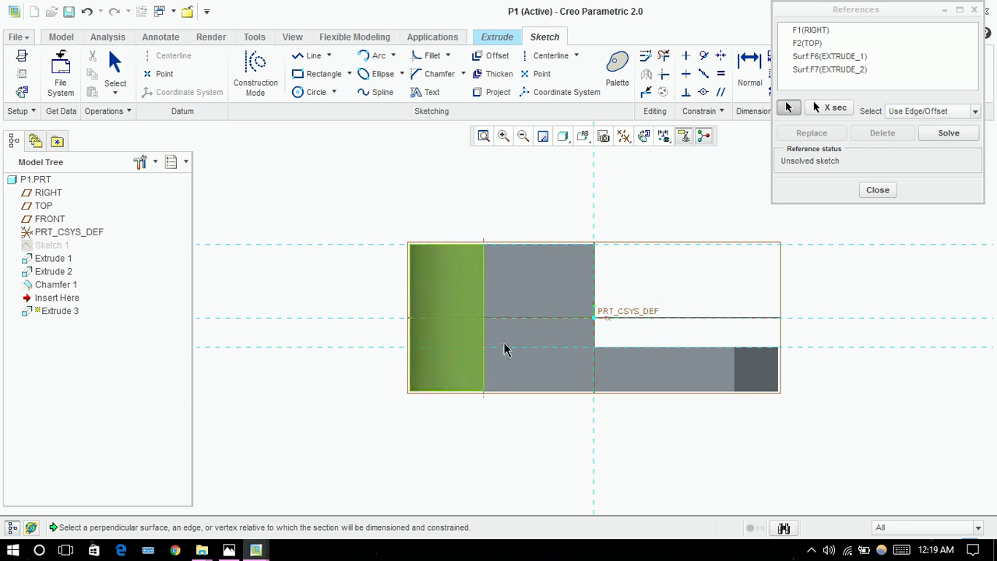
pyautogui.click(878, 190)
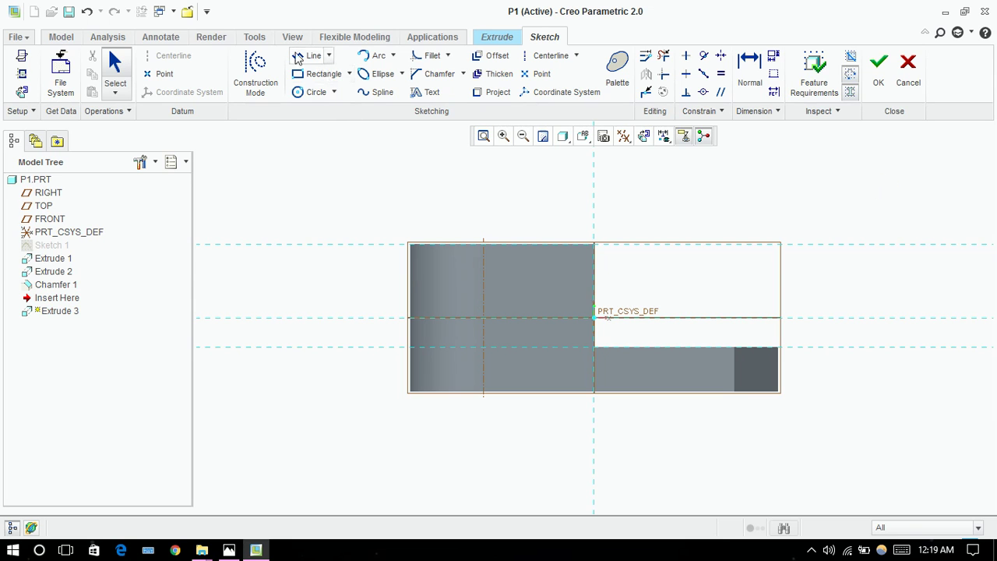
# Sketch a closed right triangle from the boss's upper corner down to the step's outer end and back along the step's top, and finish the sketch
pyautogui.click(298, 56)
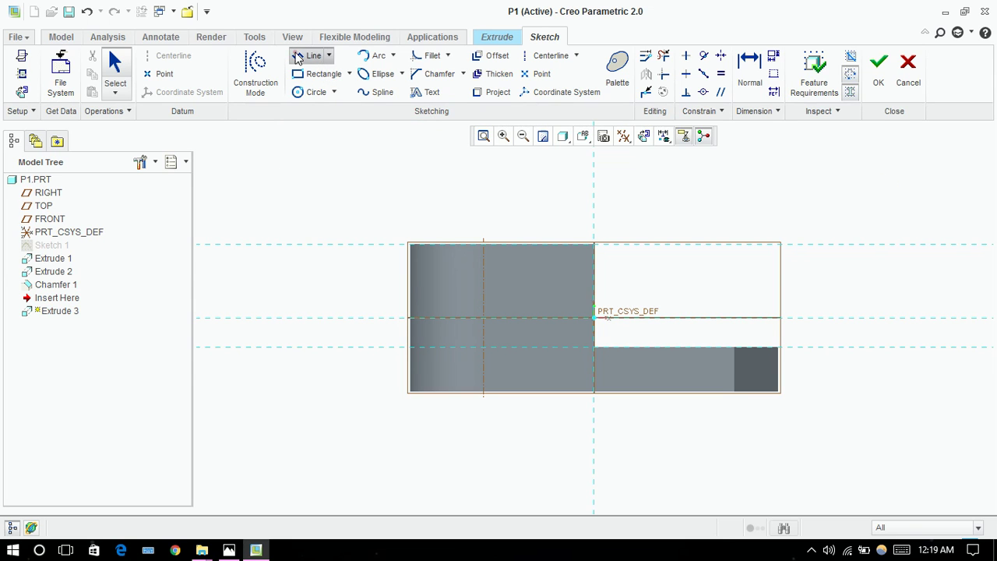
pyautogui.click(594, 245)
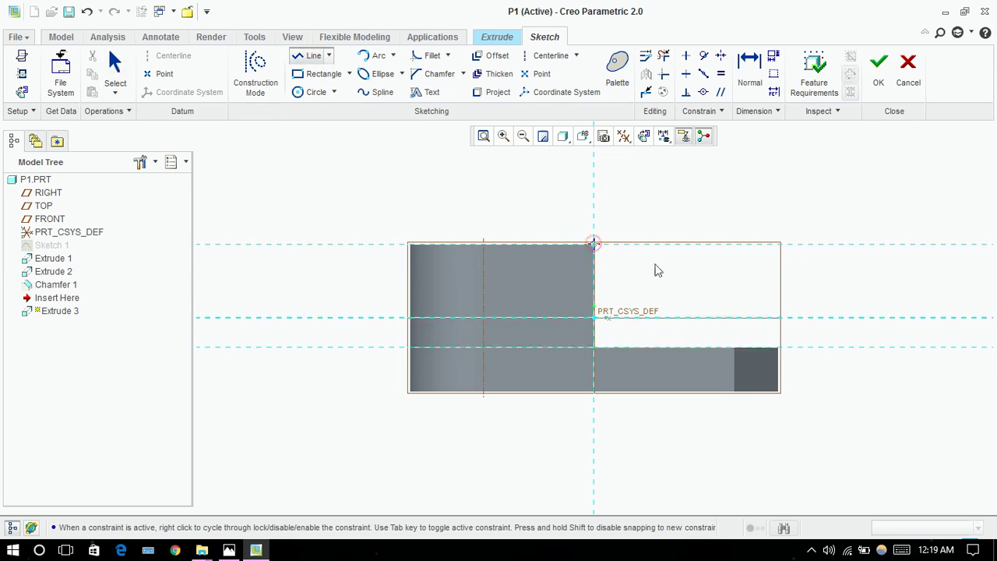
pyautogui.click(780, 348)
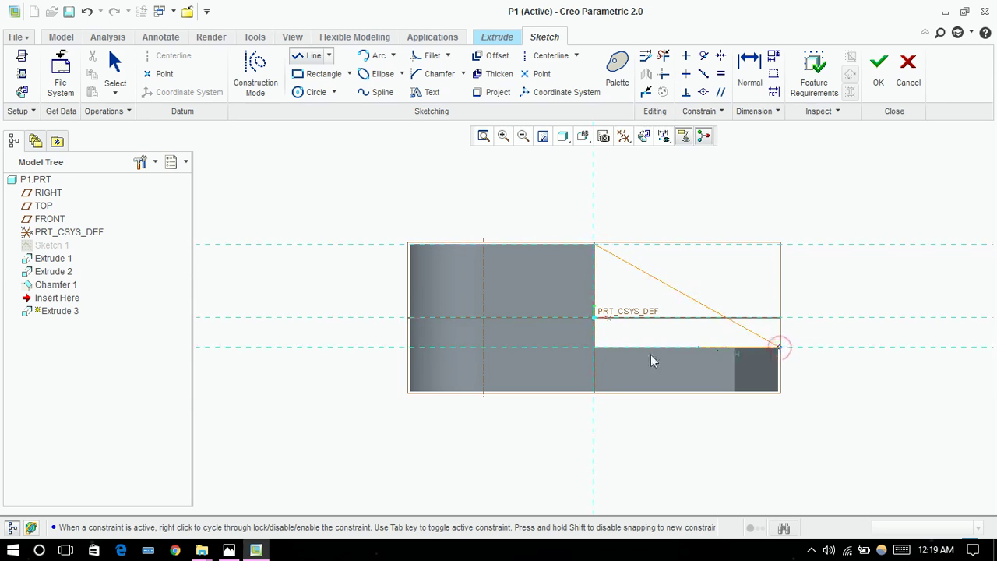
pyautogui.click(594, 348)
pyautogui.click(597, 250)
pyautogui.middleClick(699, 177)
pyautogui.click(878, 83)
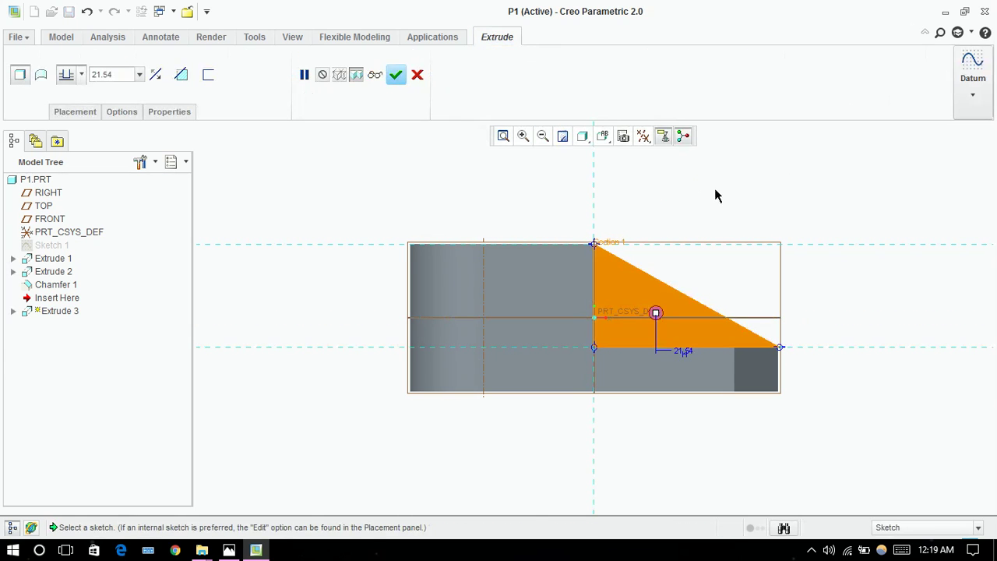
# Extrude the triangle symmetrically about the FRONT plane with a total thickness of 7 mm, taking the rib width from the reference drawing
pyautogui.moveTo(717, 195)
pyautogui.mouseDown(button='middle')
pyautogui.moveTo(665, 236)
pyautogui.moveTo(504, 175)
pyautogui.mouseUp(button='middle')
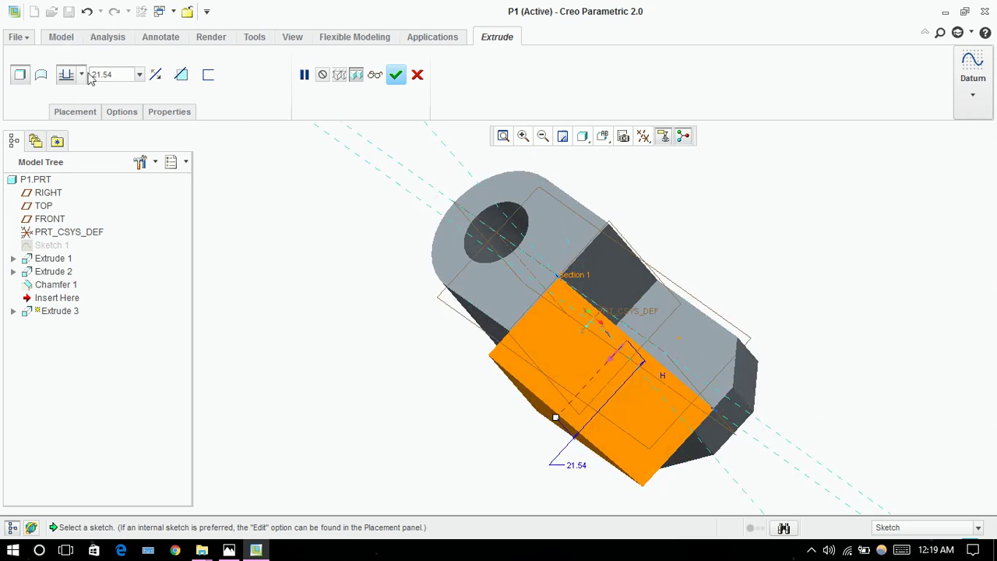
pyautogui.click(82, 75)
pyautogui.click(67, 115)
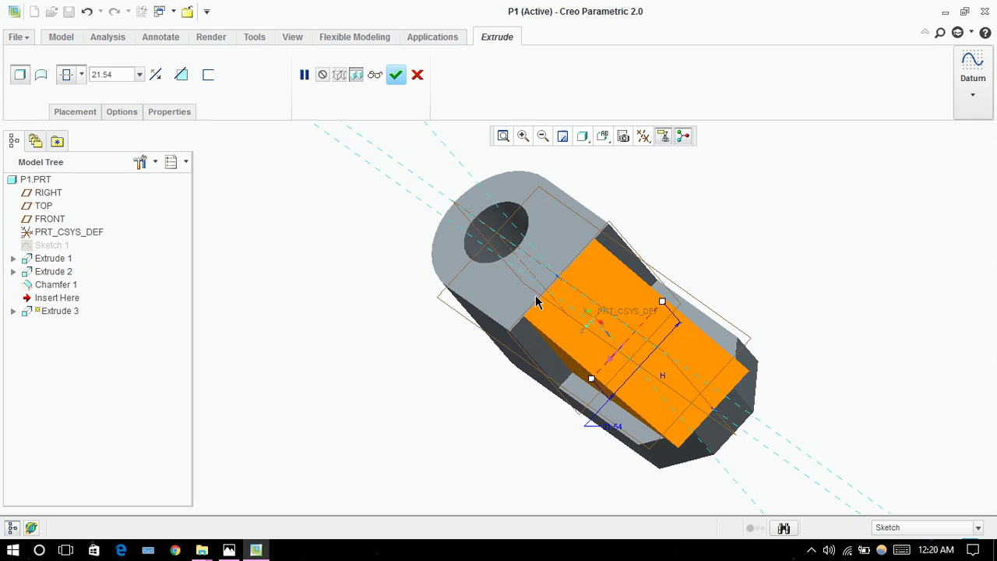
pyautogui.doubleClick(610, 426)
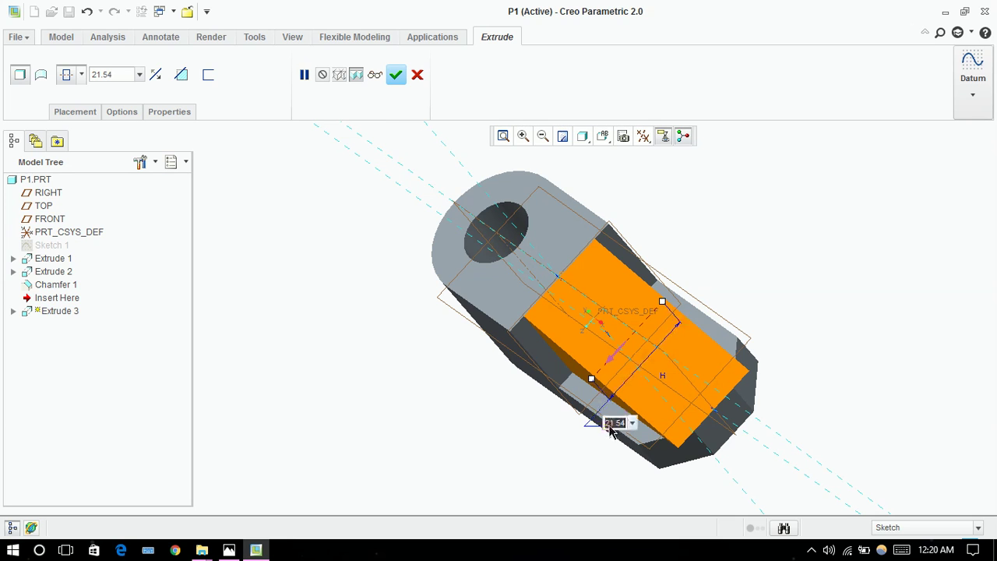
pyautogui.click(229, 550)
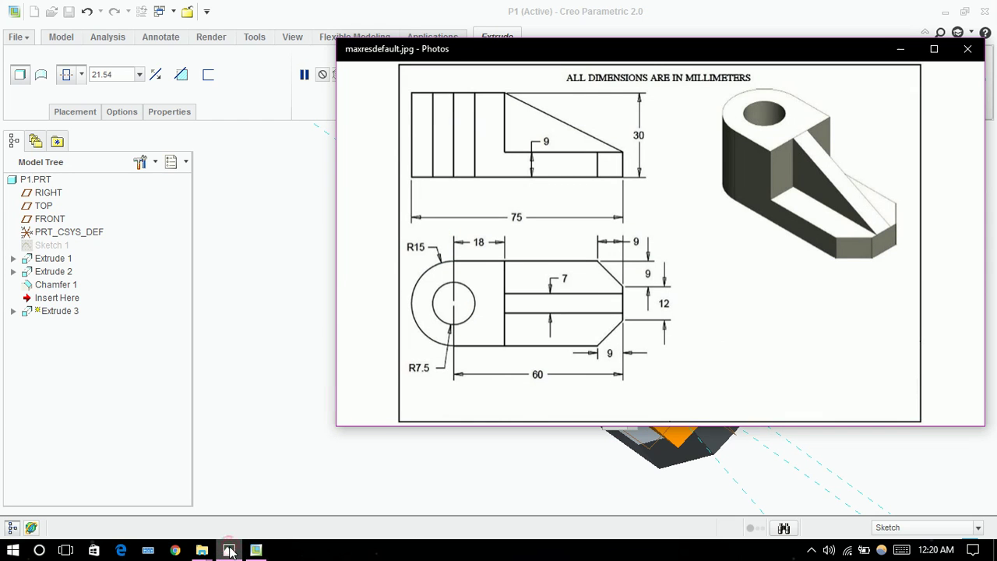
pyautogui.click(229, 550)
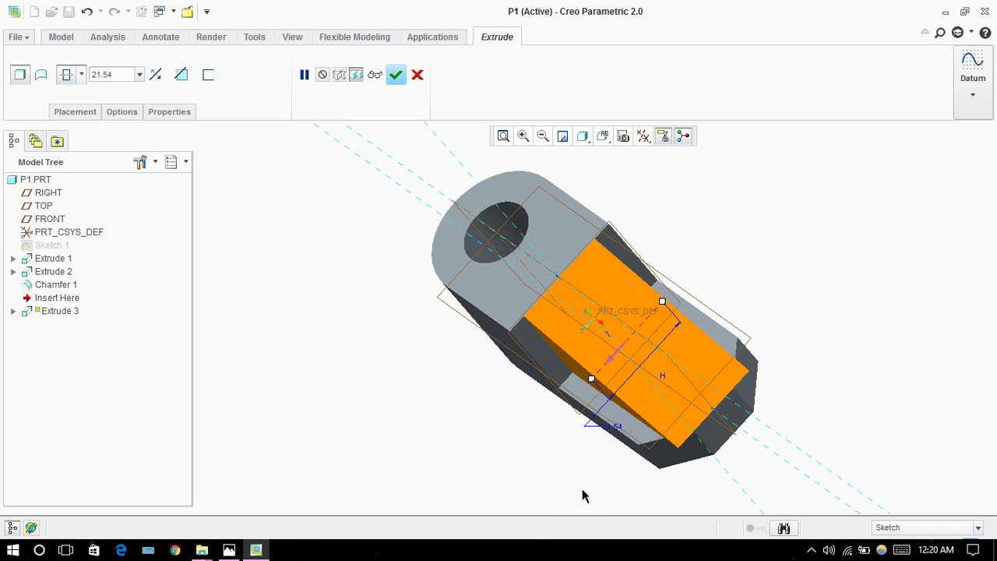
pyautogui.doubleClick(610, 427)
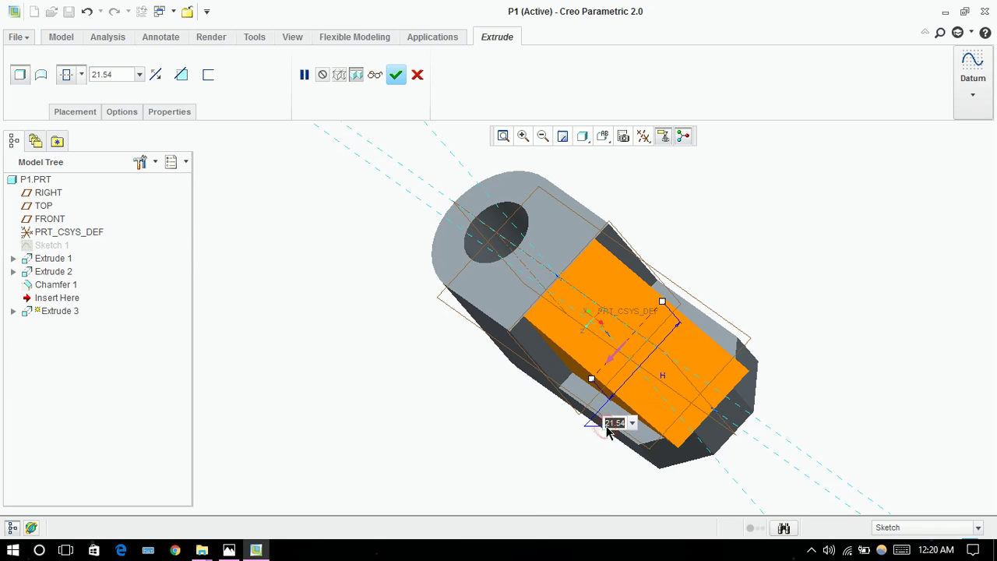
pyautogui.write('7')
pyautogui.press('Return')
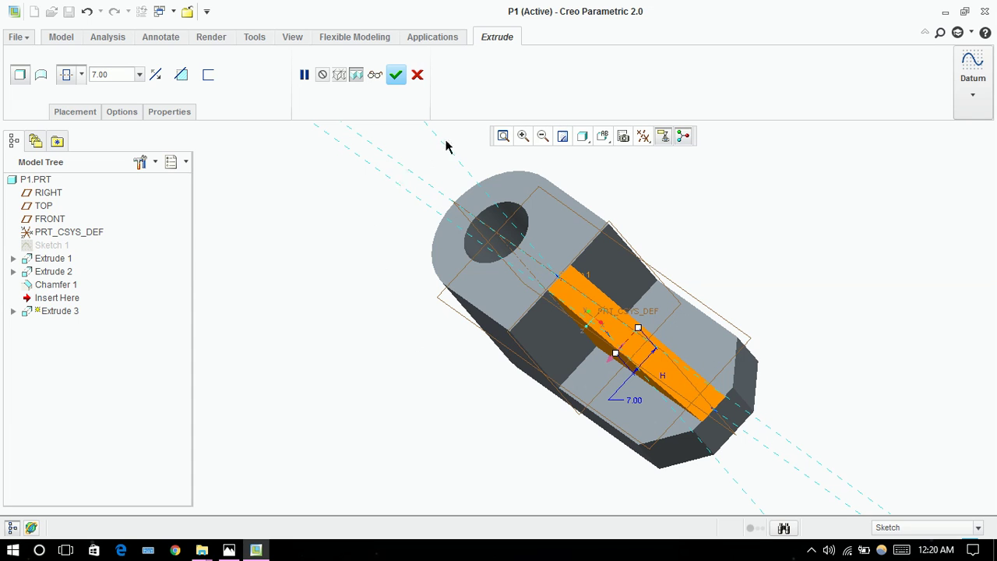
pyautogui.click(395, 75)
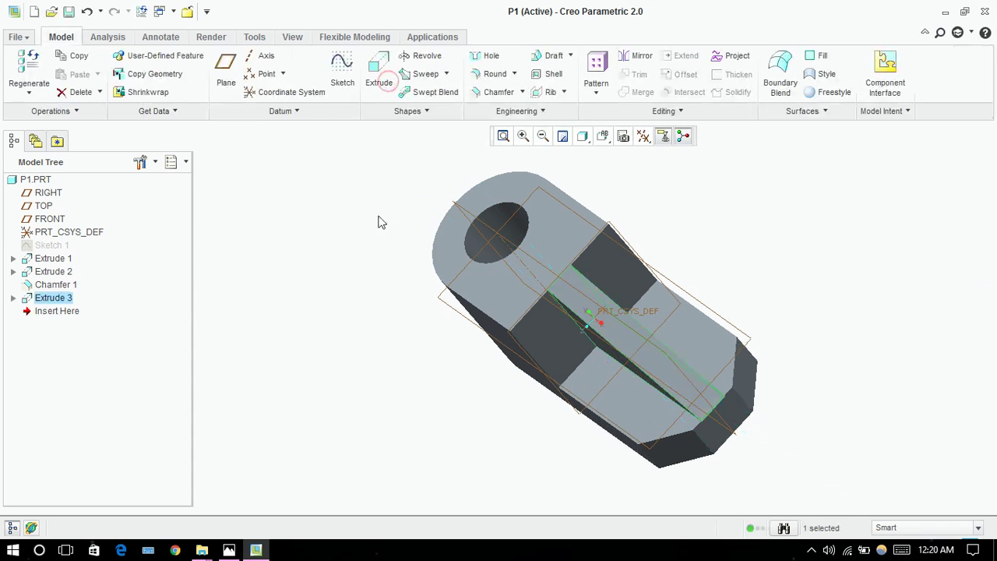
# Deselect the rib and hide all datum axes, points, coordinate systems and planes
pyautogui.moveTo(394, 316); pyautogui.dragTo(402, 289, button='middle')
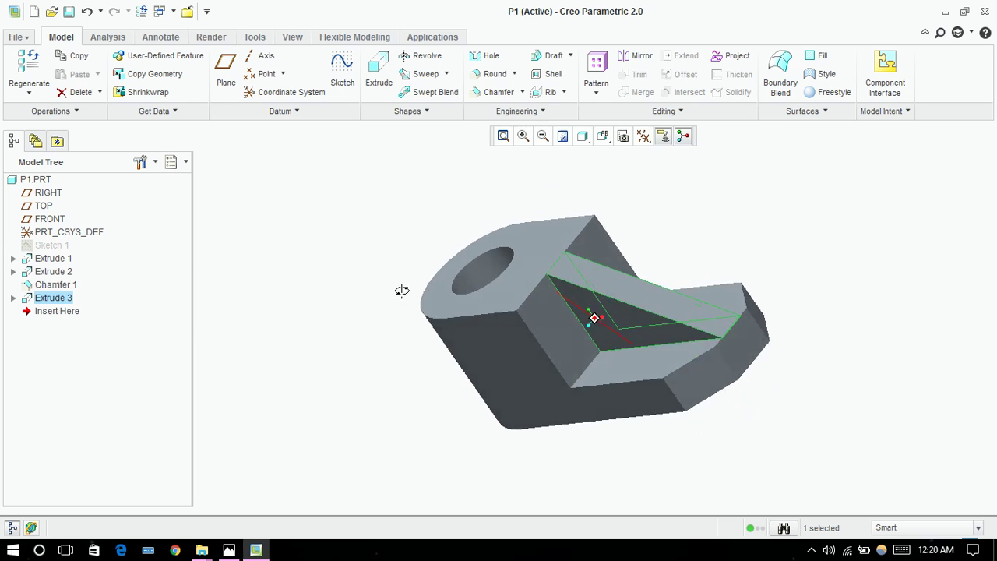
pyautogui.click(340, 281)
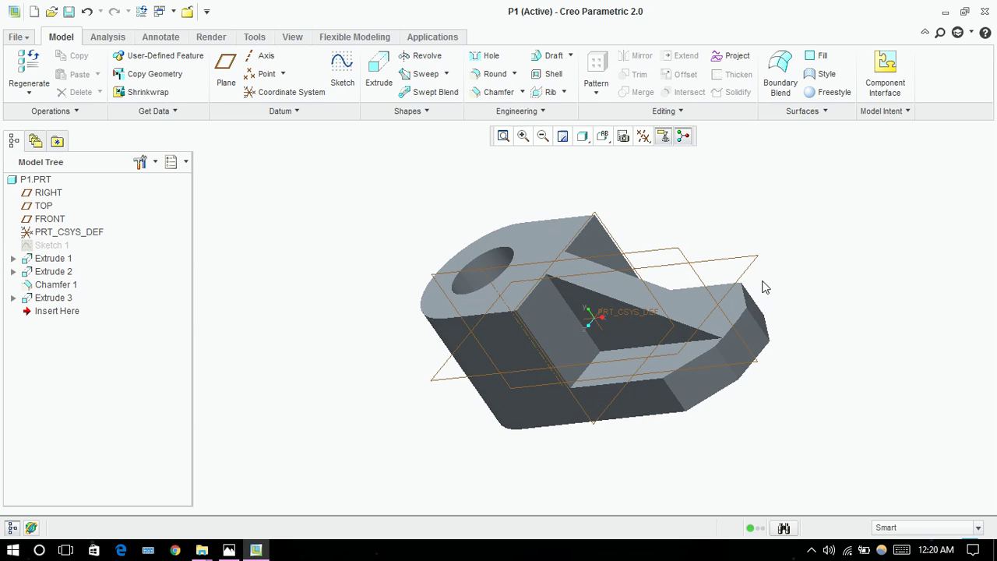
pyautogui.click(644, 137)
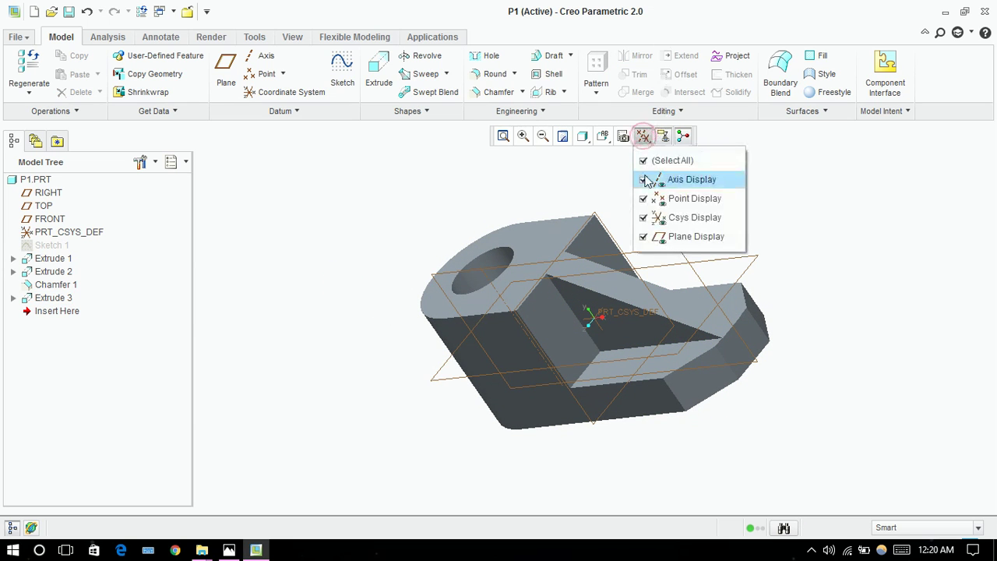
pyautogui.click(646, 161)
pyautogui.click(836, 160)
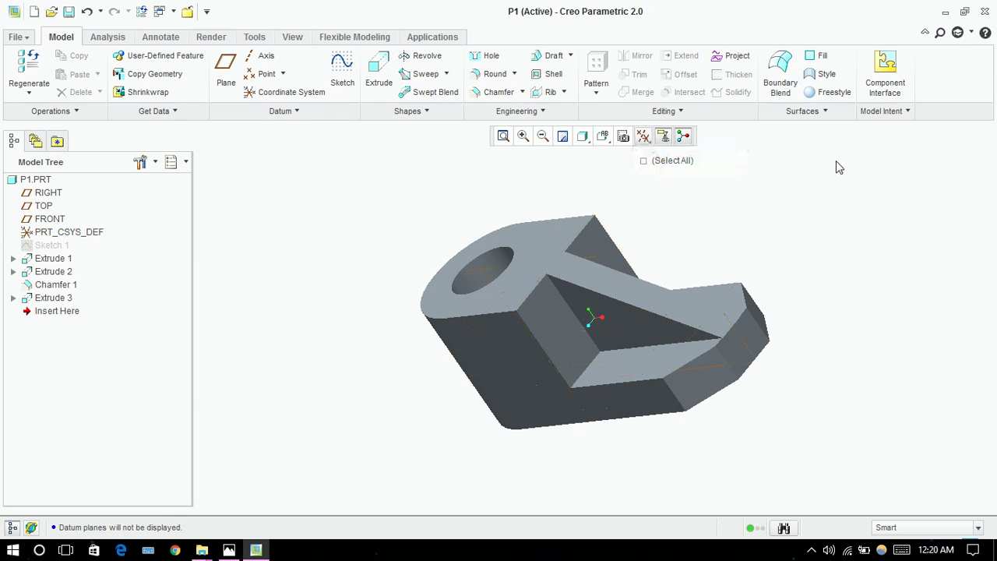
# Inspect the finished bracket in the front, top and standard orientations
pyautogui.click(602, 138)
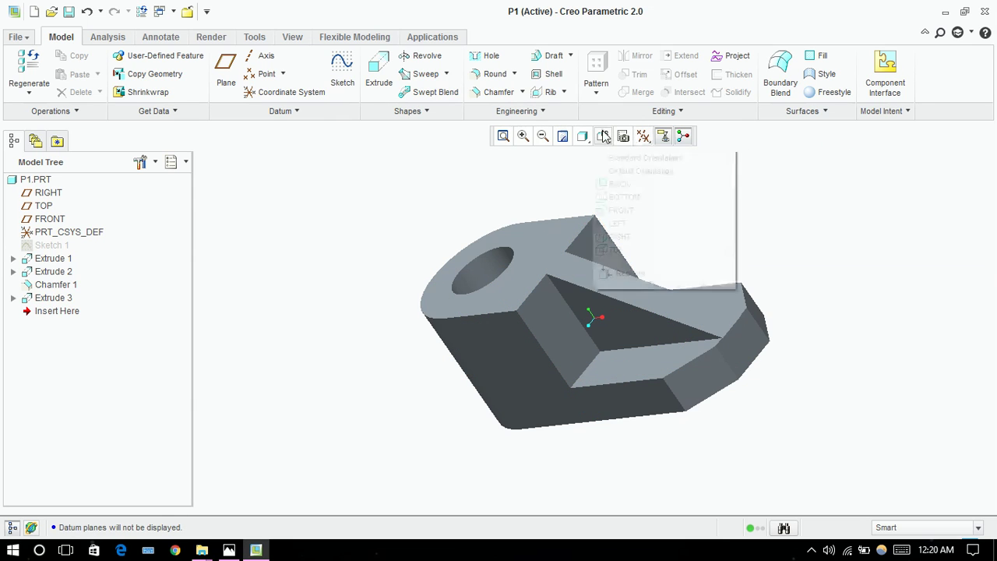
pyautogui.click(624, 209)
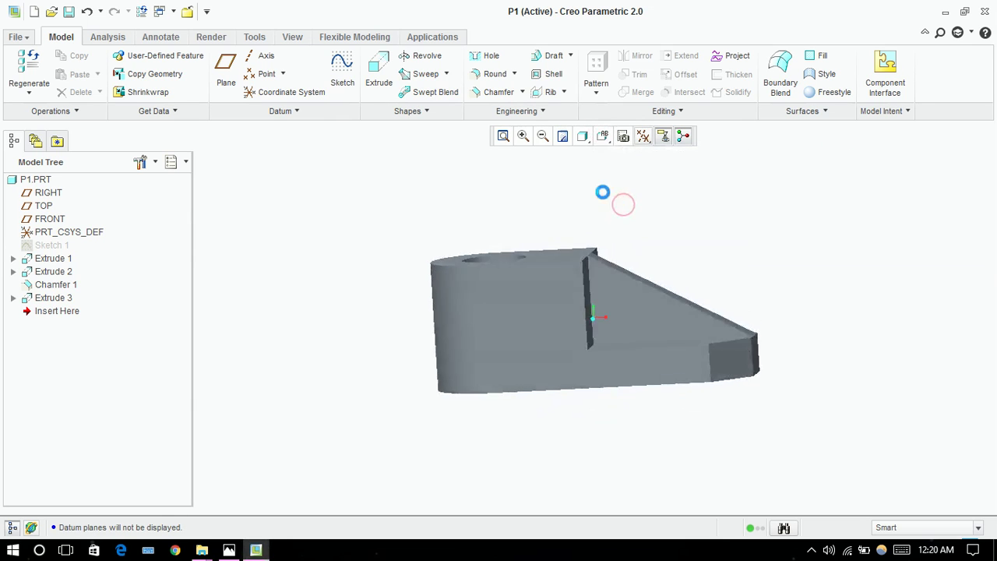
pyautogui.click(604, 139)
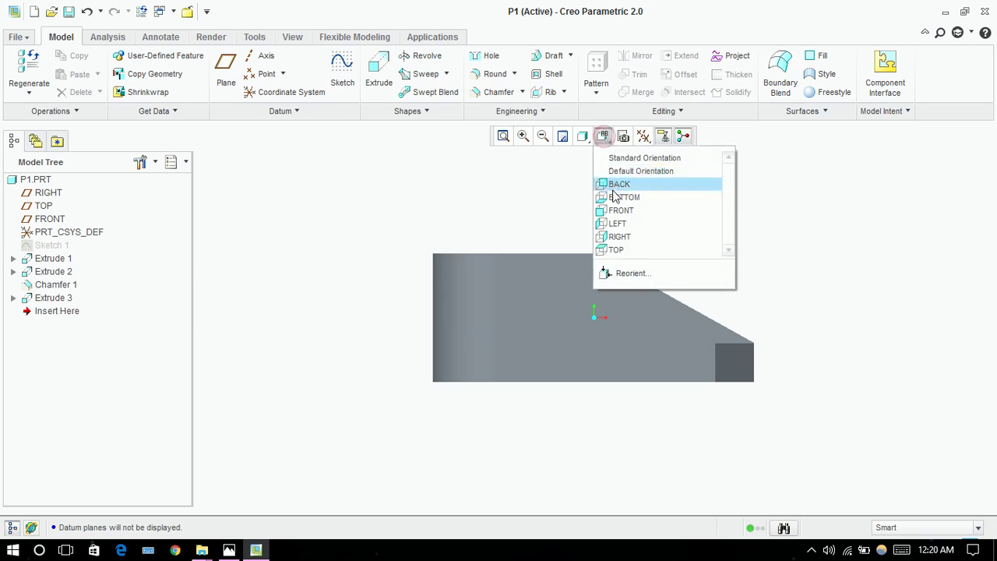
pyautogui.click(615, 250)
pyautogui.click(606, 141)
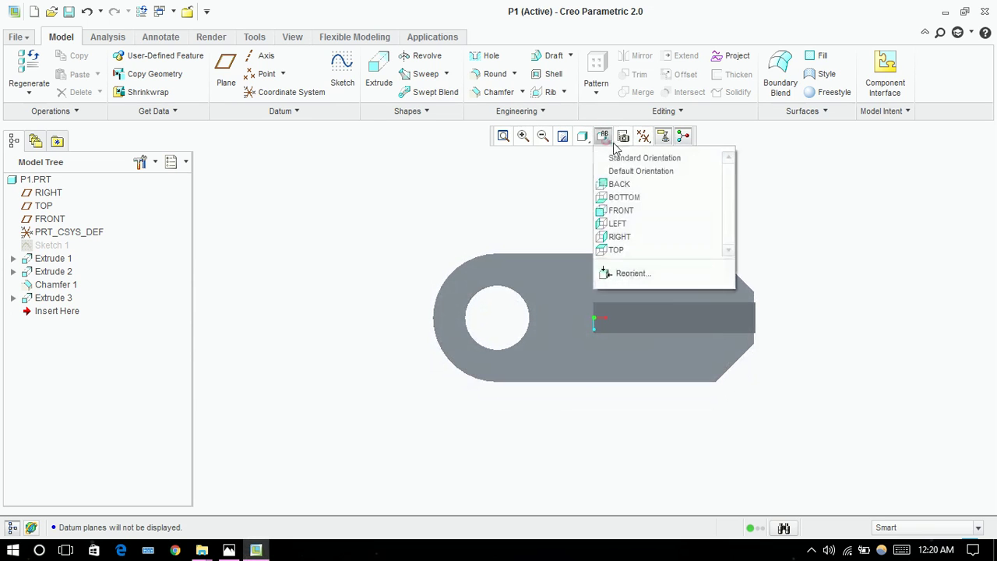
pyautogui.click(623, 159)
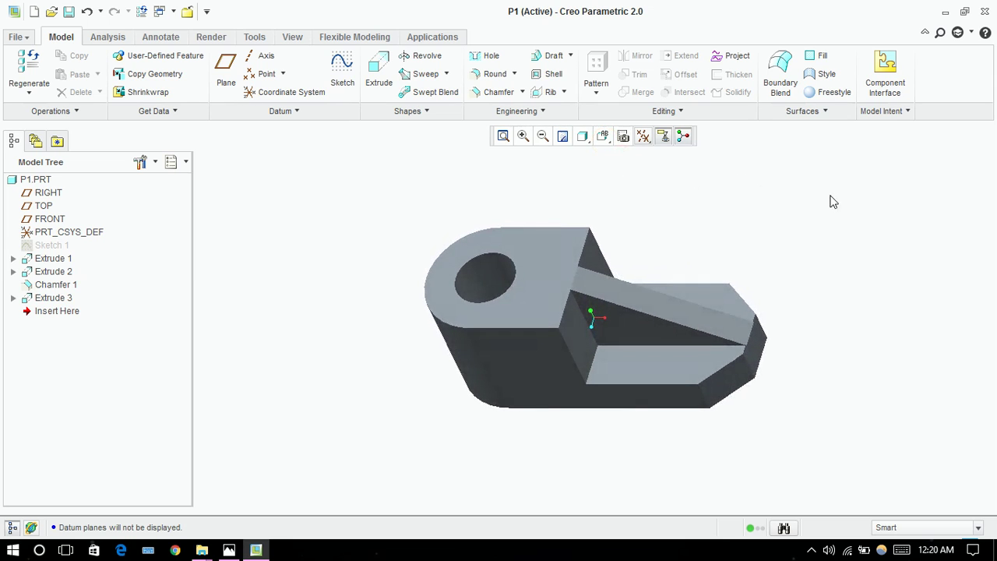
# Examine the bracket in the No Hidden, Shading With Edges, Hidden Line and Wireframe display styles
pyautogui.click(586, 138)
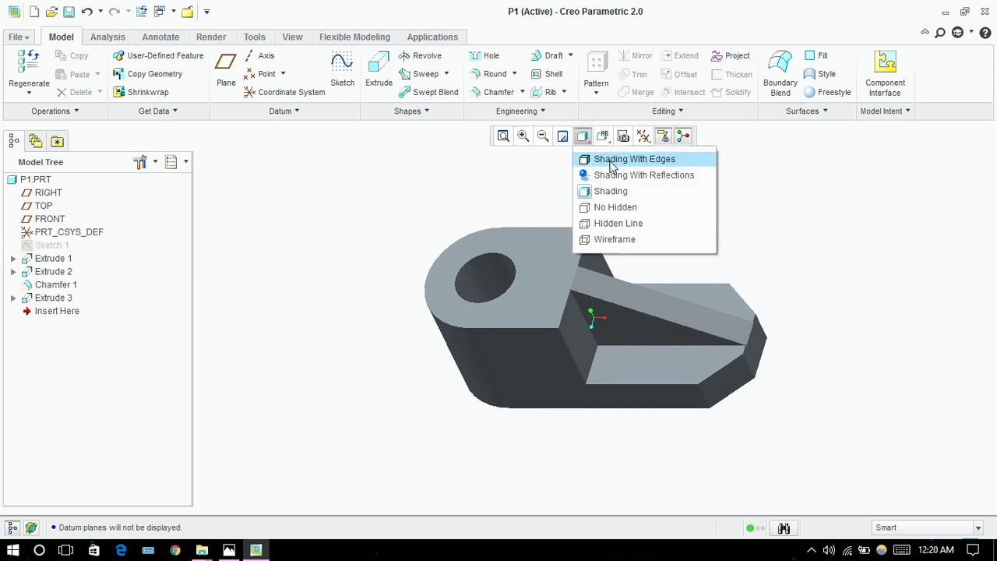
pyautogui.click(611, 214)
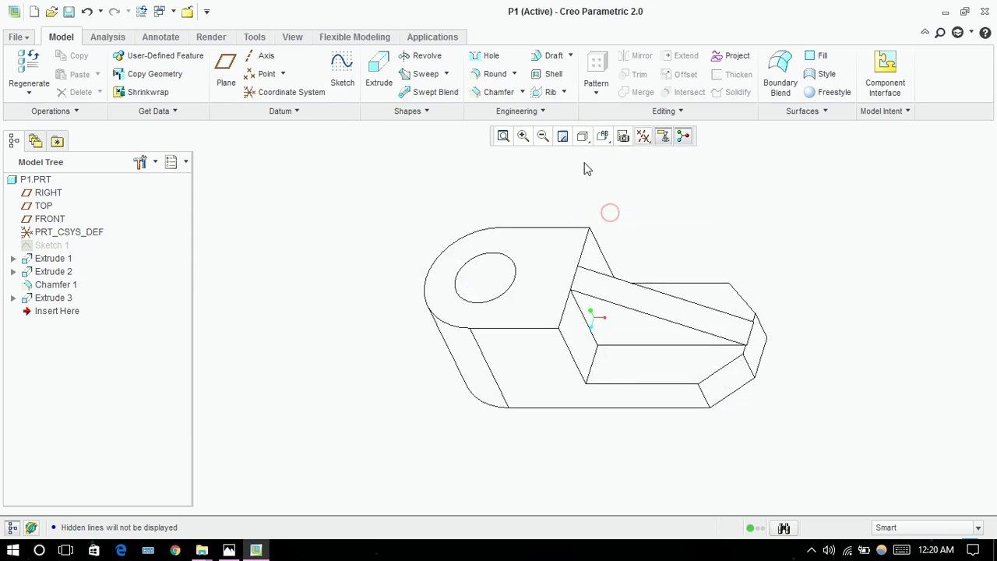
pyautogui.click(582, 145)
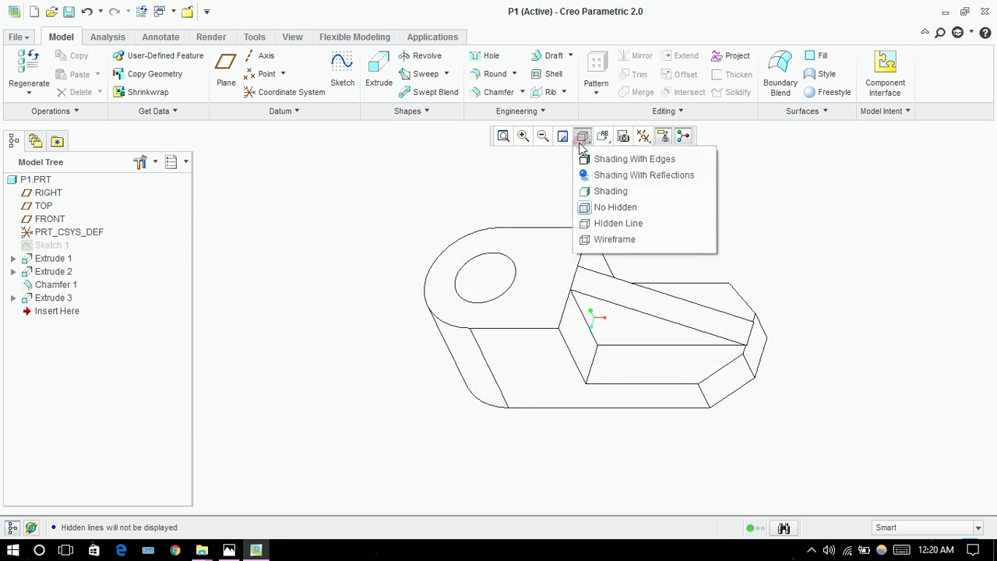
pyautogui.click(623, 160)
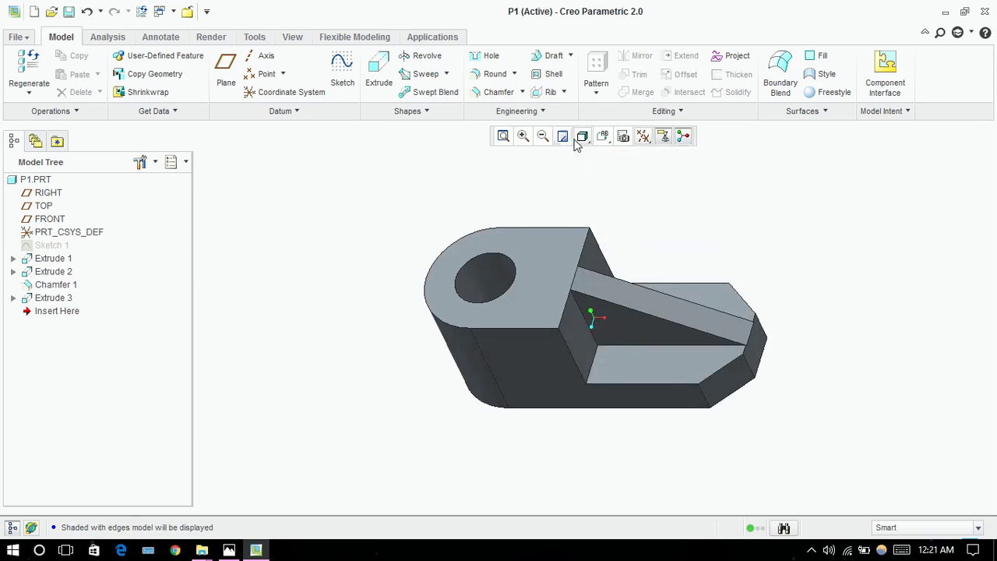
pyautogui.click(582, 138)
pyautogui.click(618, 224)
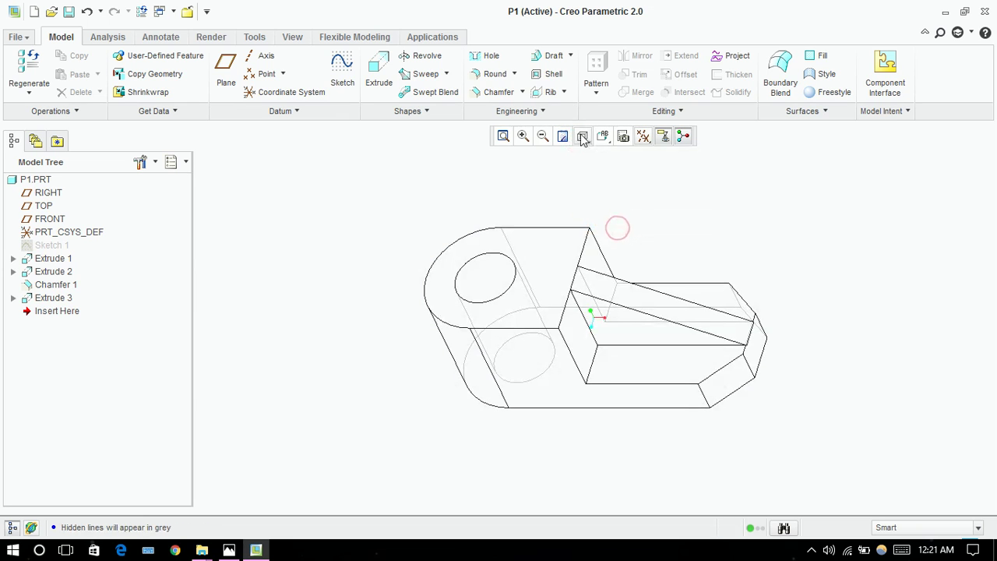
pyautogui.moveTo(802, 236); pyautogui.dragTo(765, 225, button='middle')
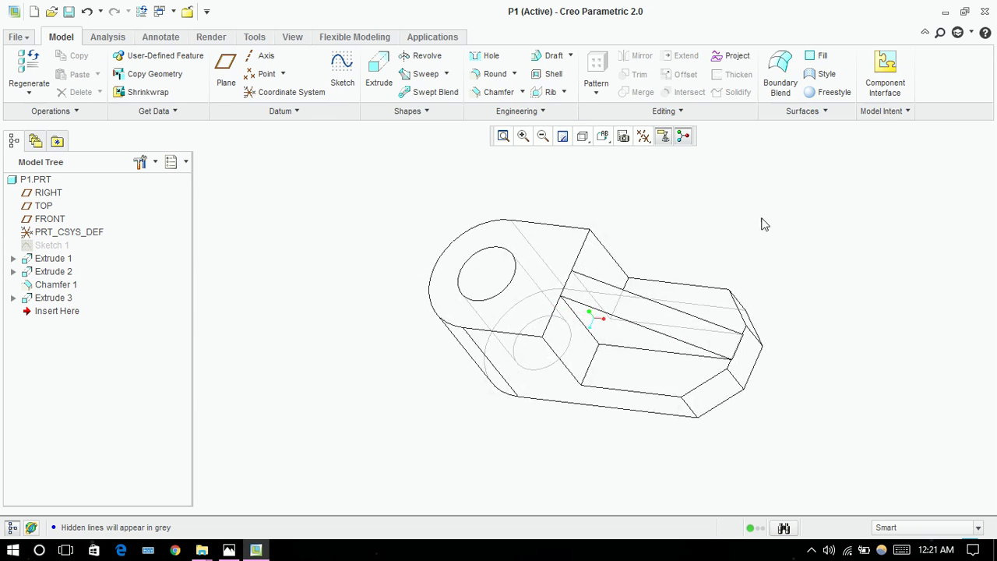
pyautogui.click(586, 138)
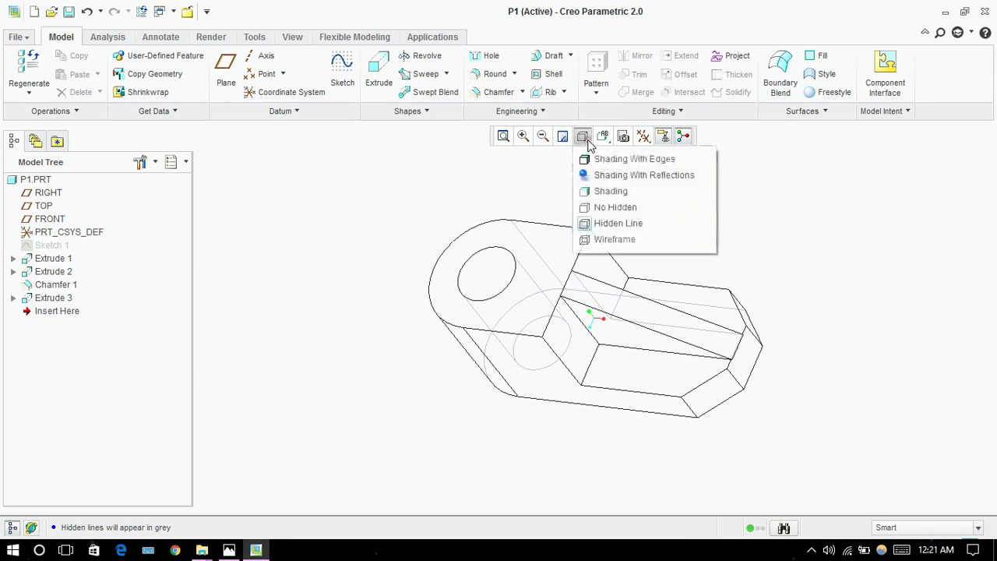
pyautogui.click(615, 240)
# Set the display style to Shading With Reflections, check the bracket from several angles and restore the standard orientation
pyautogui.click(582, 136)
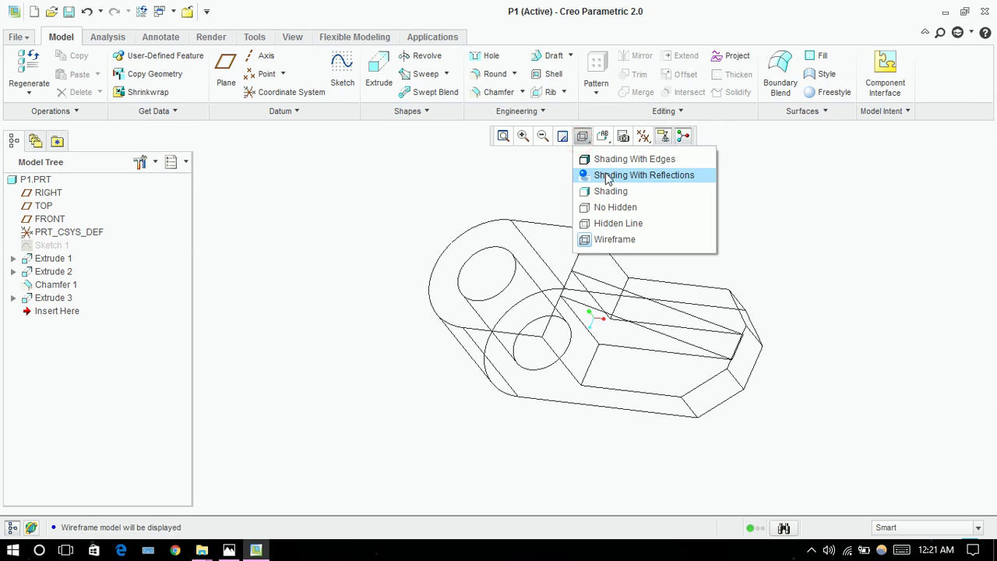
pyautogui.click(608, 176)
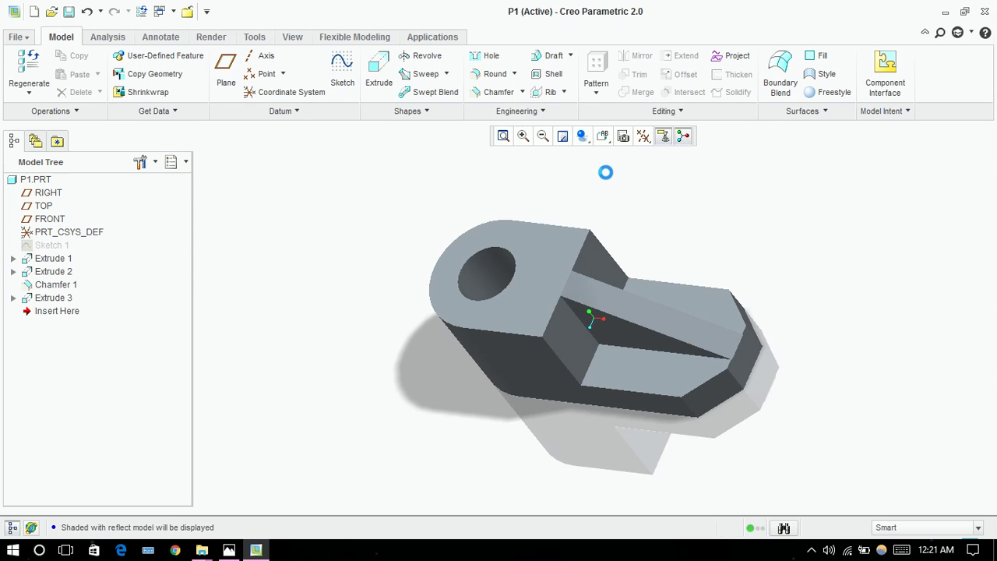
pyautogui.moveTo(417, 333); pyautogui.dragTo(417, 310, button='middle')
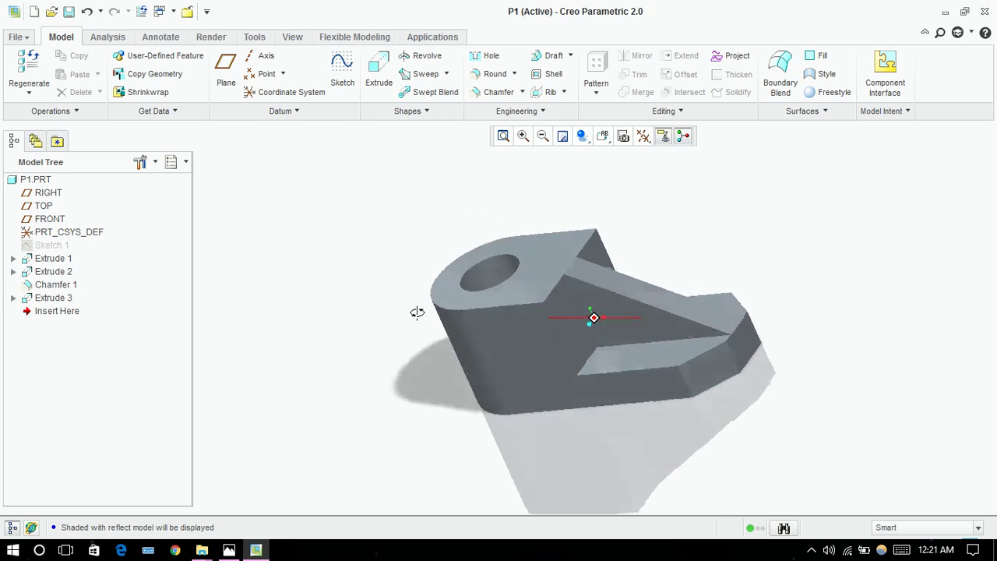
pyautogui.moveTo(418, 312); pyautogui.dragTo(413, 326, button='middle')
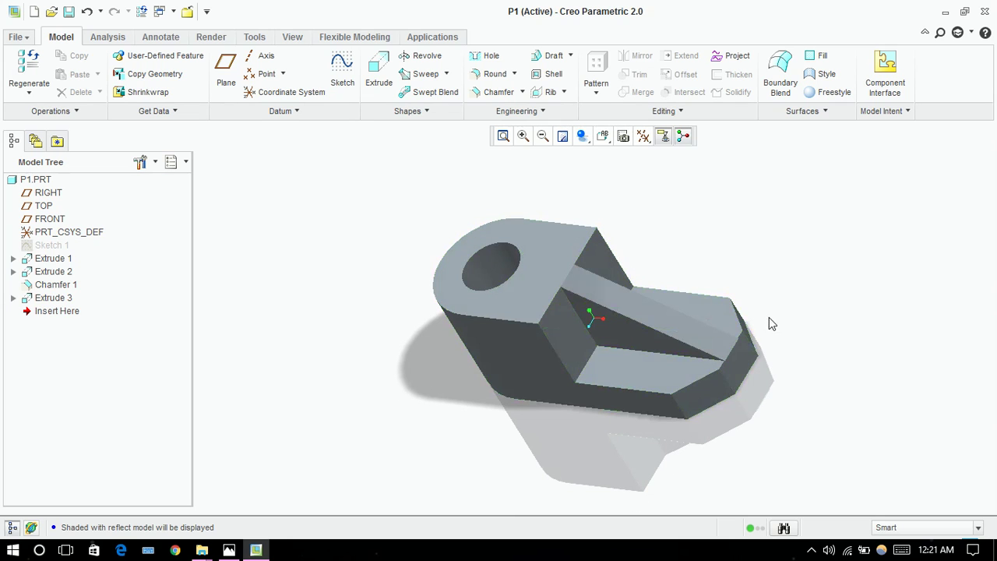
pyautogui.click(603, 138)
pyautogui.click(632, 159)
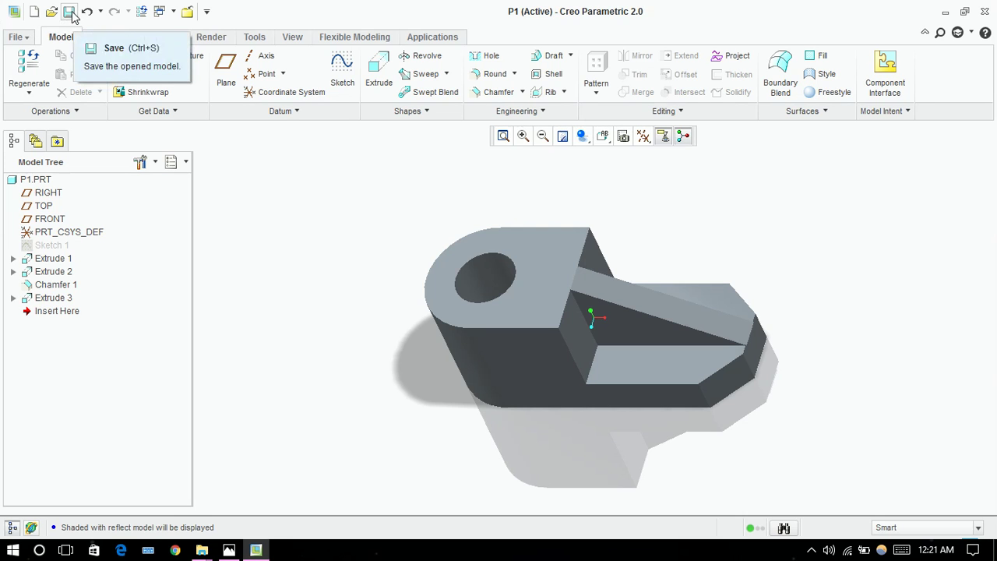
# Start saving P1.PRT to the Creo folder and cancel the save
pyautogui.click(69, 12)
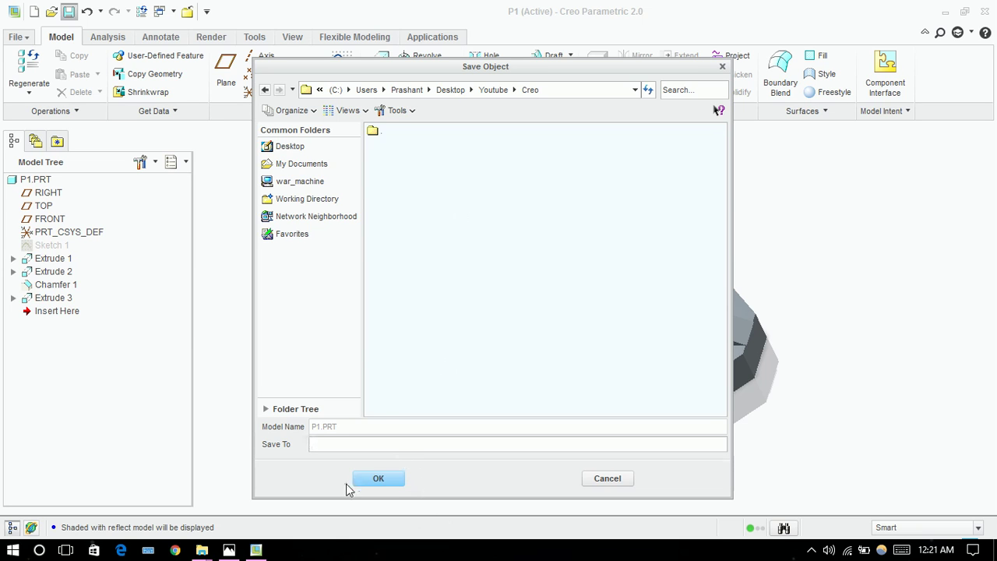
pyautogui.click(623, 484)
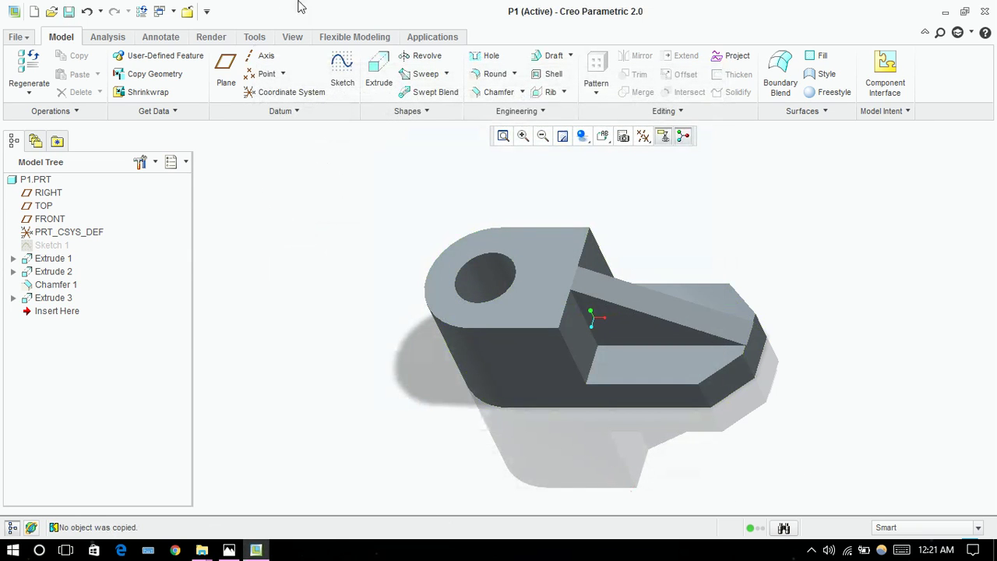
# Apply the red appearance from My Appearances to the inner surface of the through hole
pyautogui.click(213, 39)
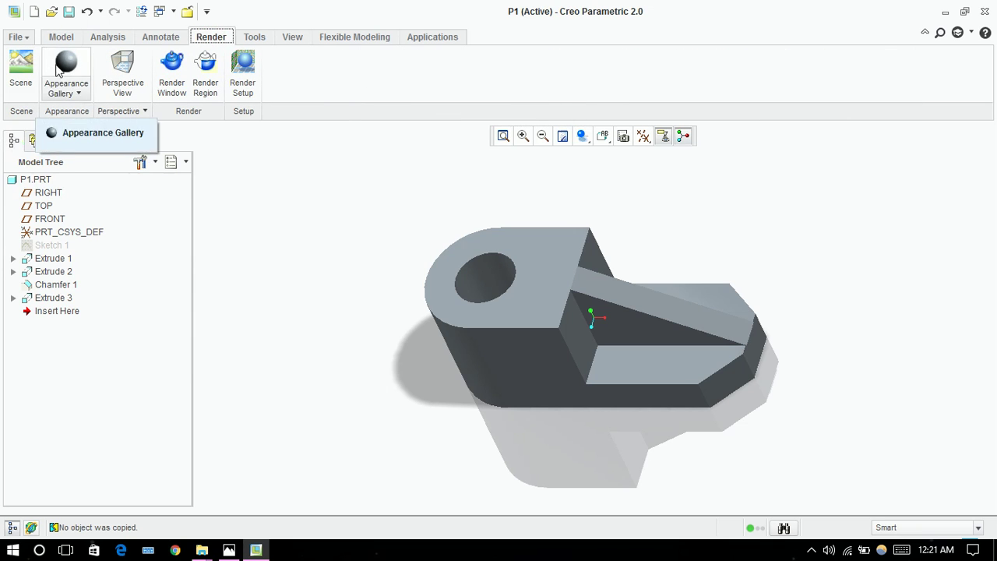
pyautogui.click(78, 93)
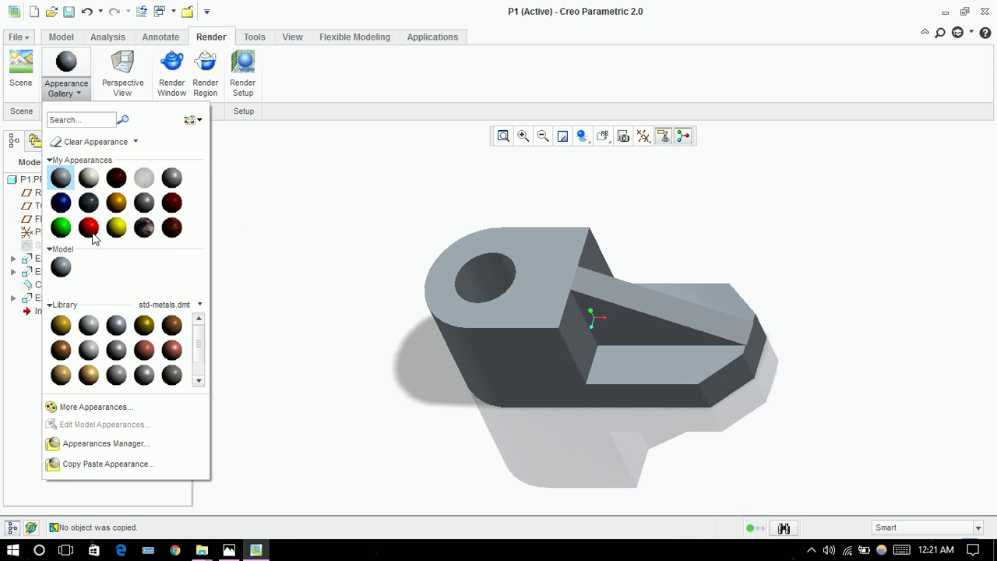
pyautogui.click(90, 229)
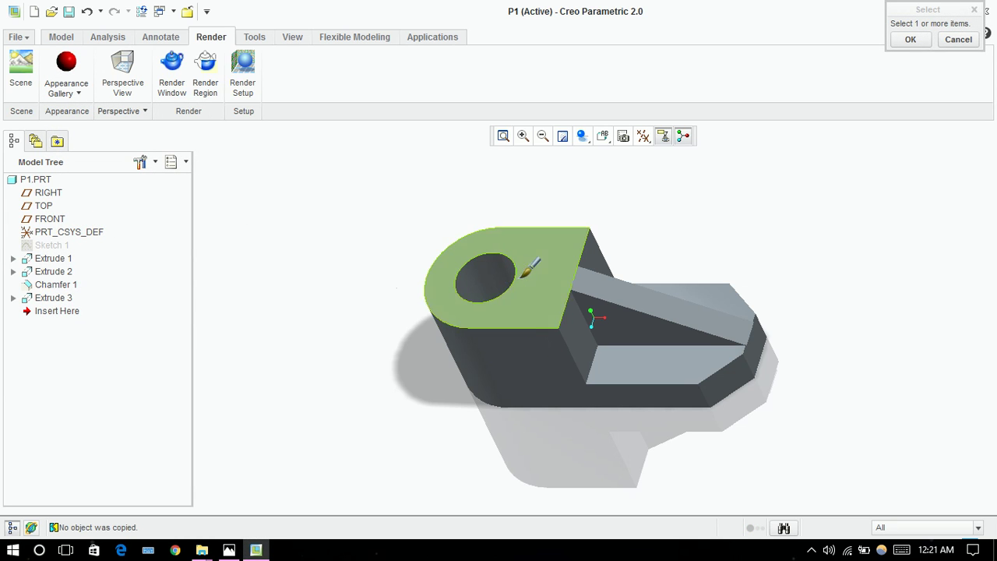
pyautogui.click(479, 265)
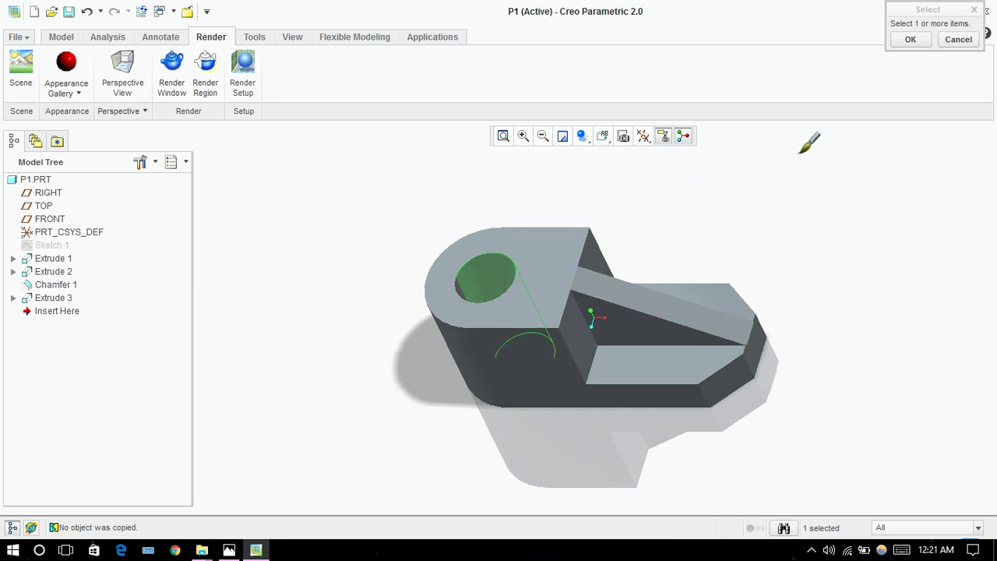
pyautogui.click(921, 39)
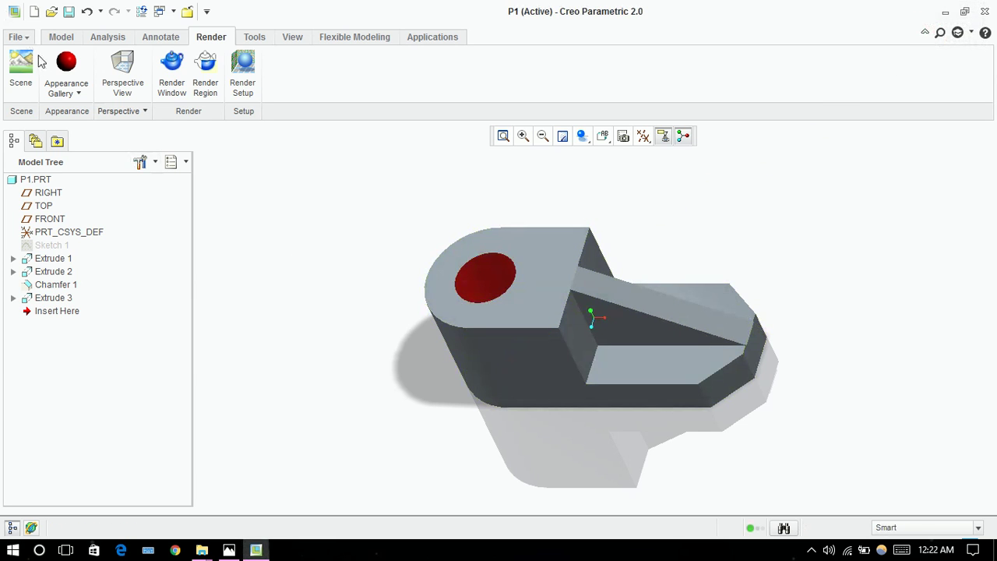
# Apply the yellow appearance to the two flat, L-shaped side faces of the bracket
pyautogui.click(72, 94)
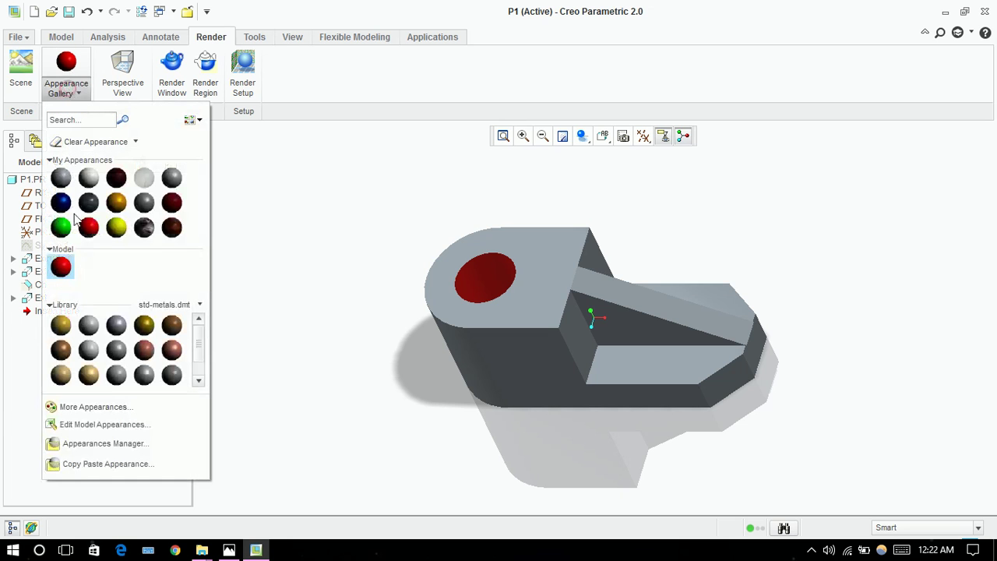
pyautogui.click(116, 227)
pyautogui.click(518, 343)
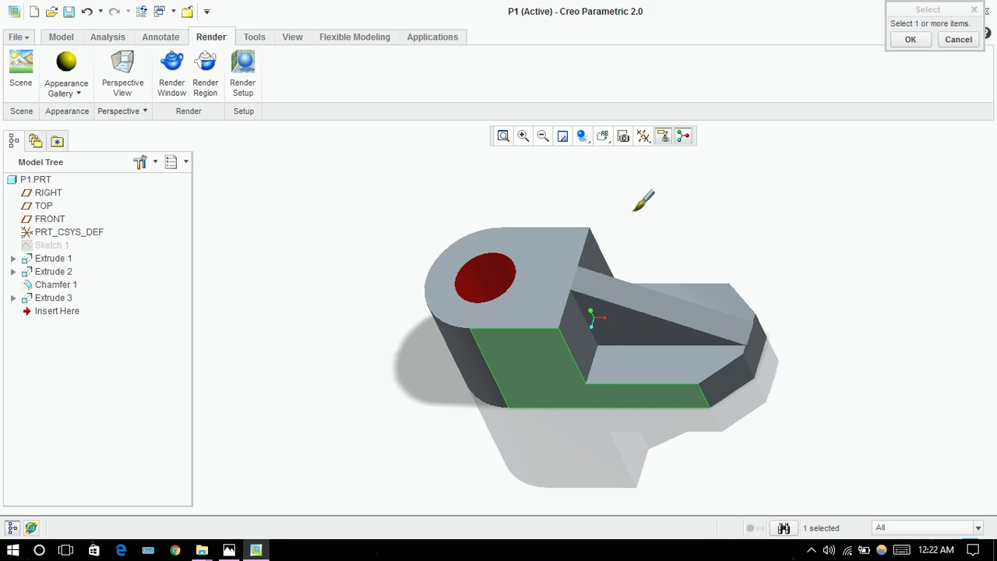
pyautogui.moveTo(646, 198); pyautogui.dragTo(630, 240, button='middle')
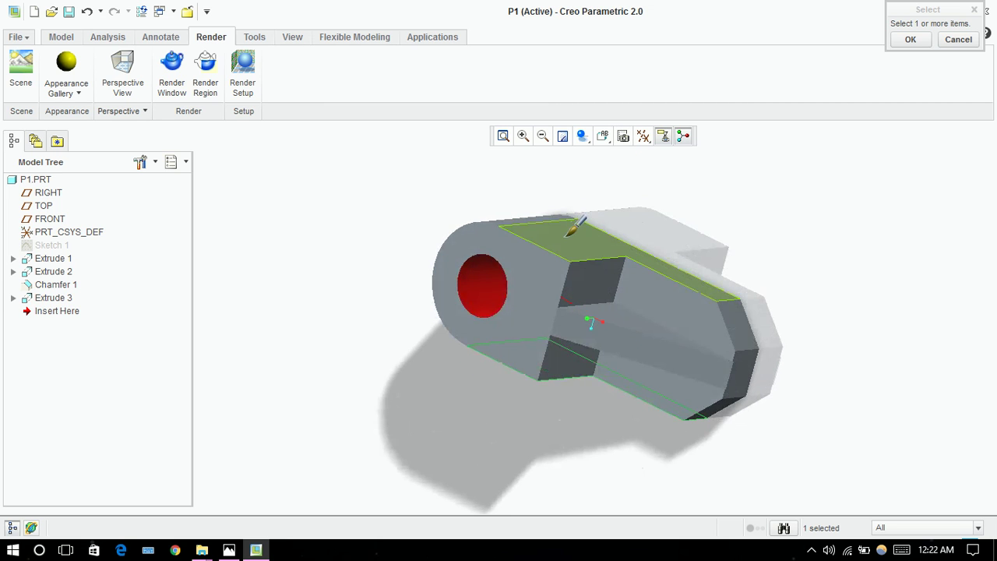
pyautogui.click(565, 235)
pyautogui.moveTo(333, 291); pyautogui.dragTo(375, 249, button='middle')
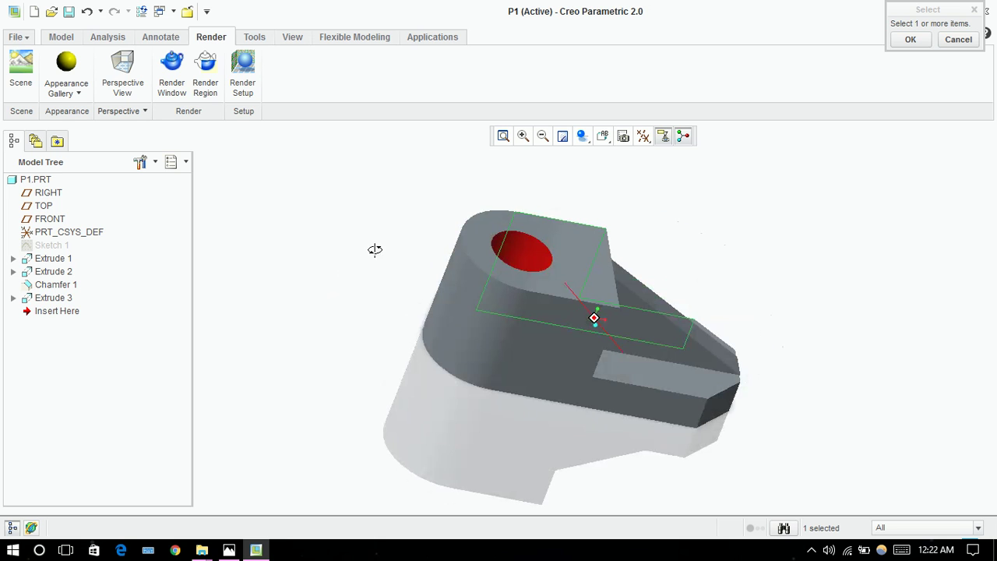
pyautogui.keyDown('ctrl'); pyautogui.click(534, 366); pyautogui.keyUp('ctrl')
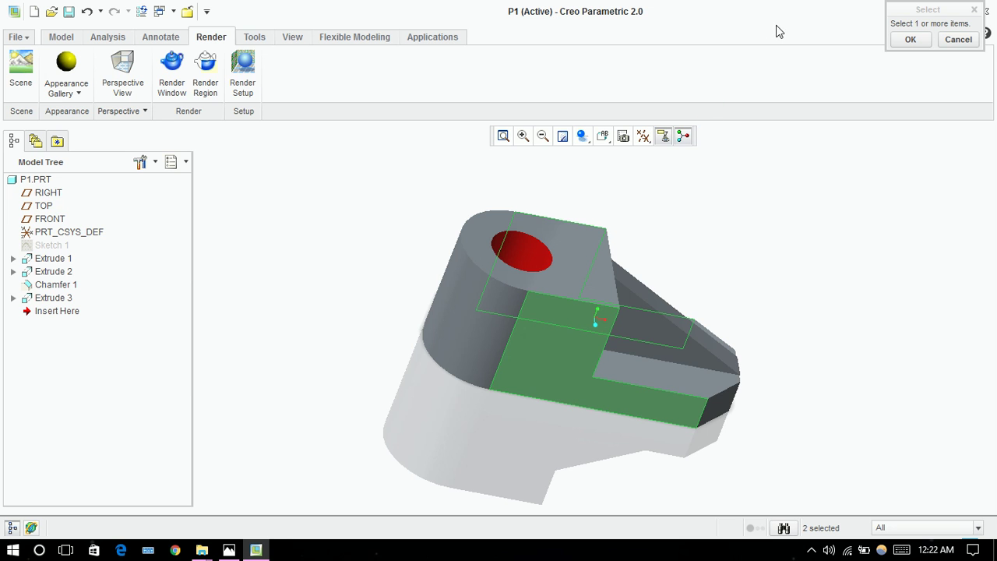
pyautogui.click(906, 40)
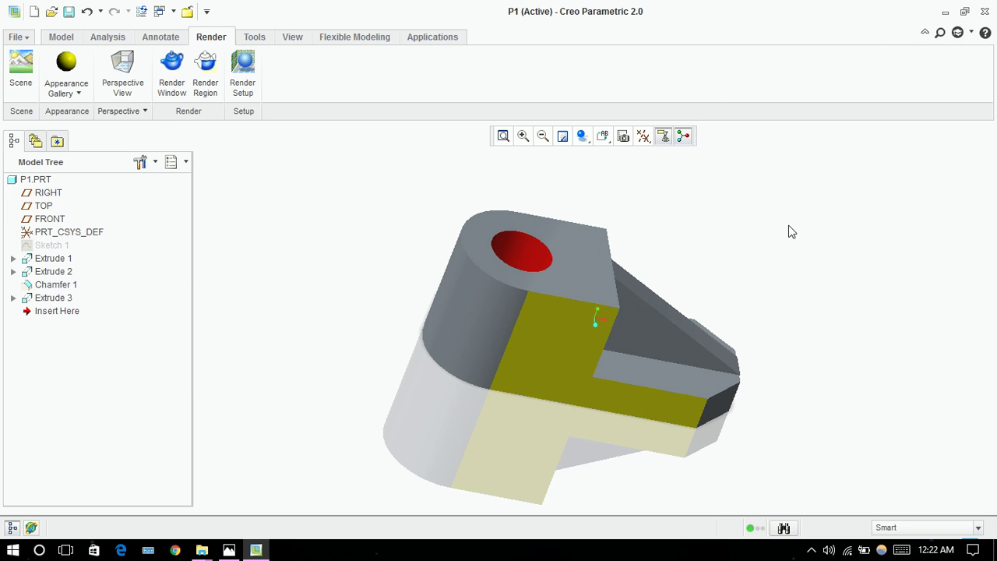
# Apply the green appearance to the boss top, the base top, the rib's sloped face and the boss's flat face toward the rib
pyautogui.moveTo(790, 229); pyautogui.dragTo(750, 257, button='middle')
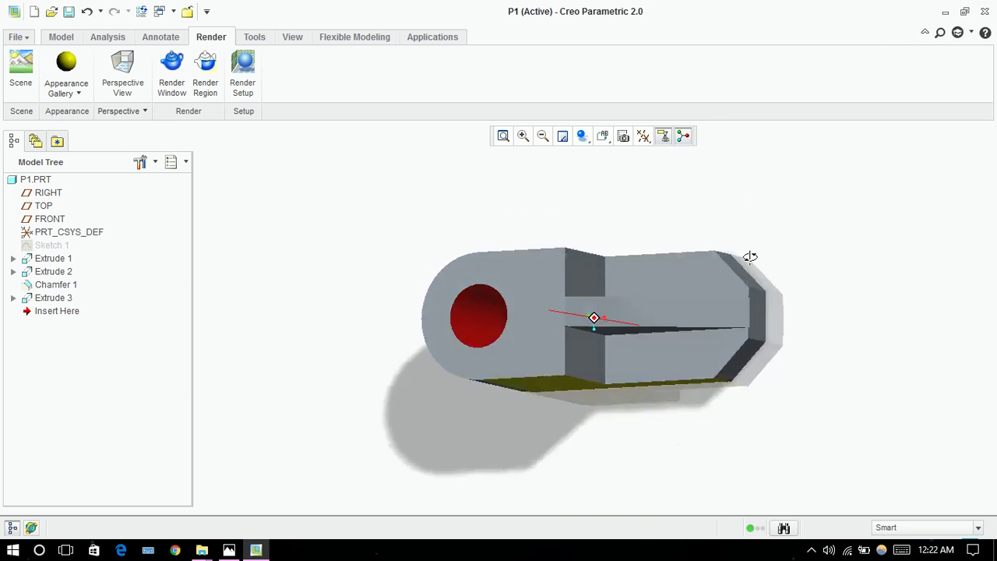
pyautogui.click(82, 97)
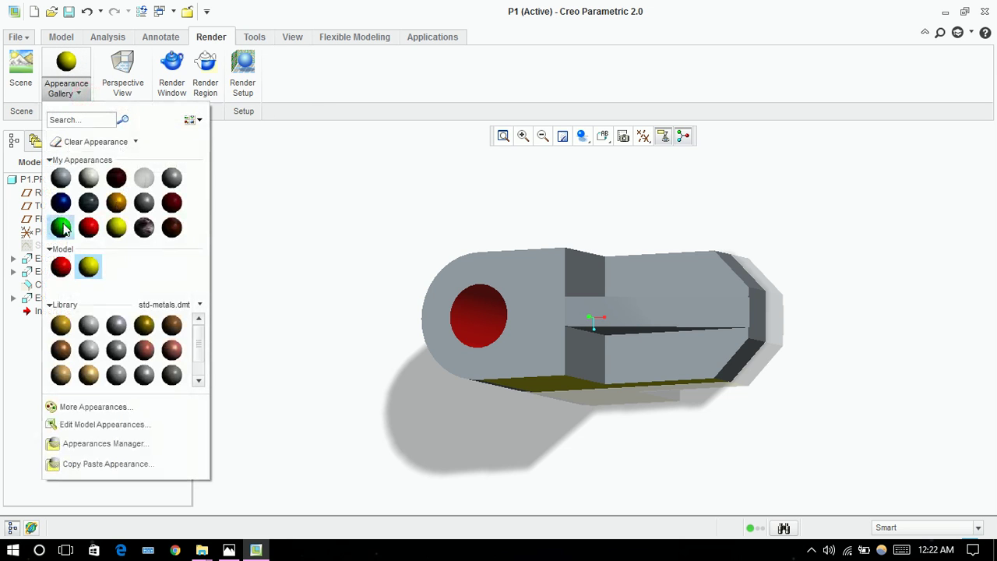
pyautogui.click(61, 227)
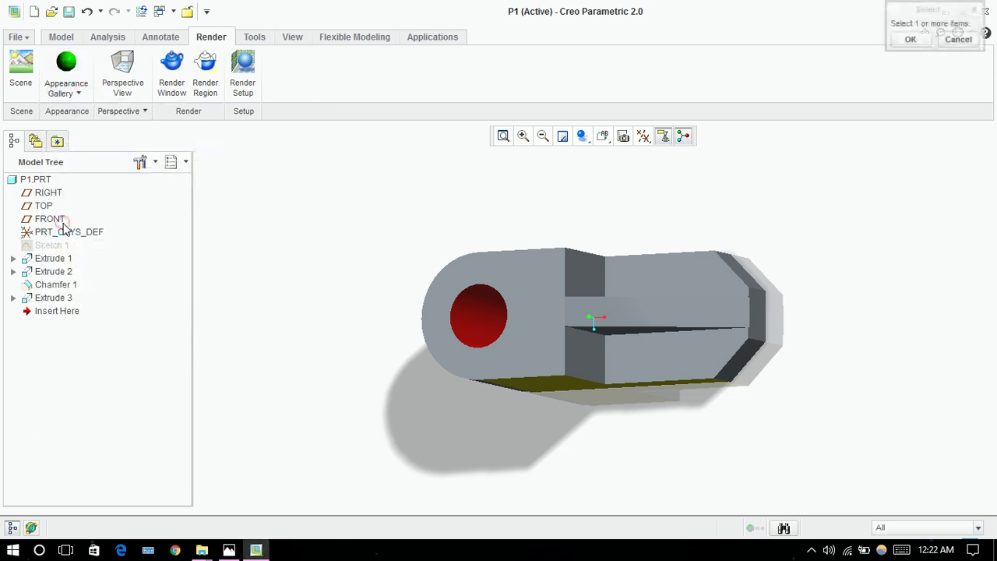
pyautogui.click(663, 282)
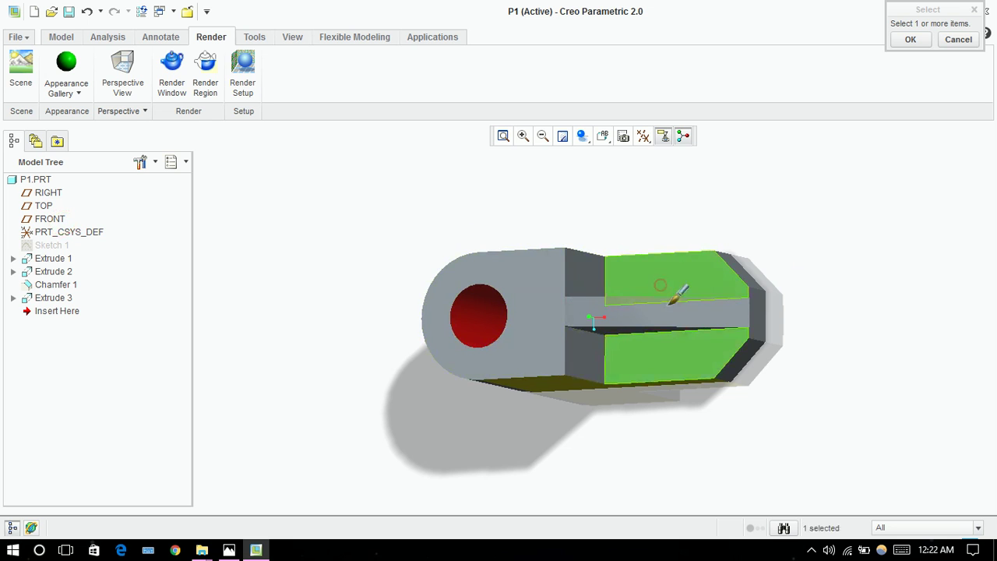
pyautogui.keyDown('ctrl'); pyautogui.click(586, 314); pyautogui.keyUp('ctrl')
pyautogui.keyDown('ctrl'); pyautogui.click(589, 272); pyautogui.keyUp('ctrl')
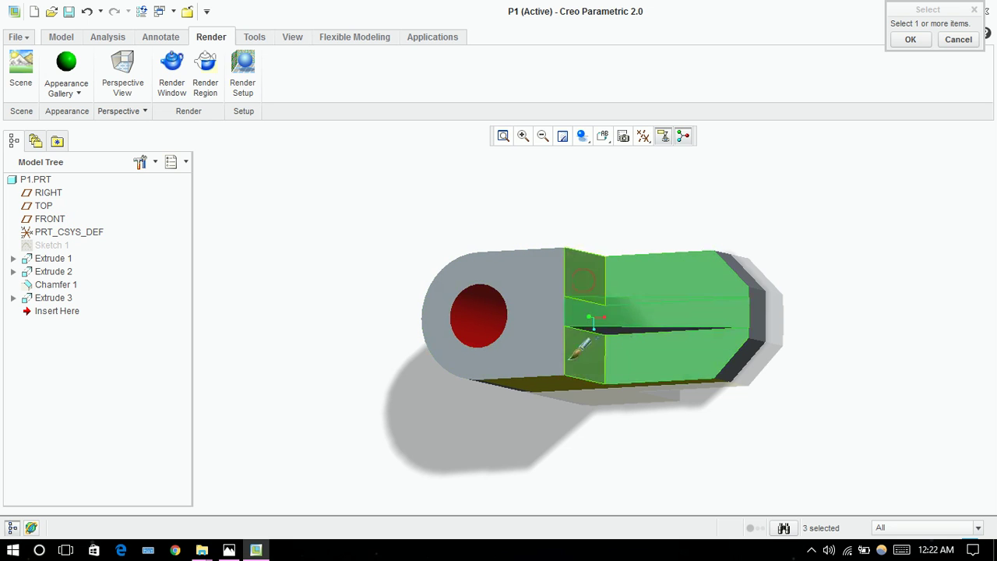
pyautogui.keyDown('ctrl'); pyautogui.click(543, 276); pyautogui.keyUp('ctrl')
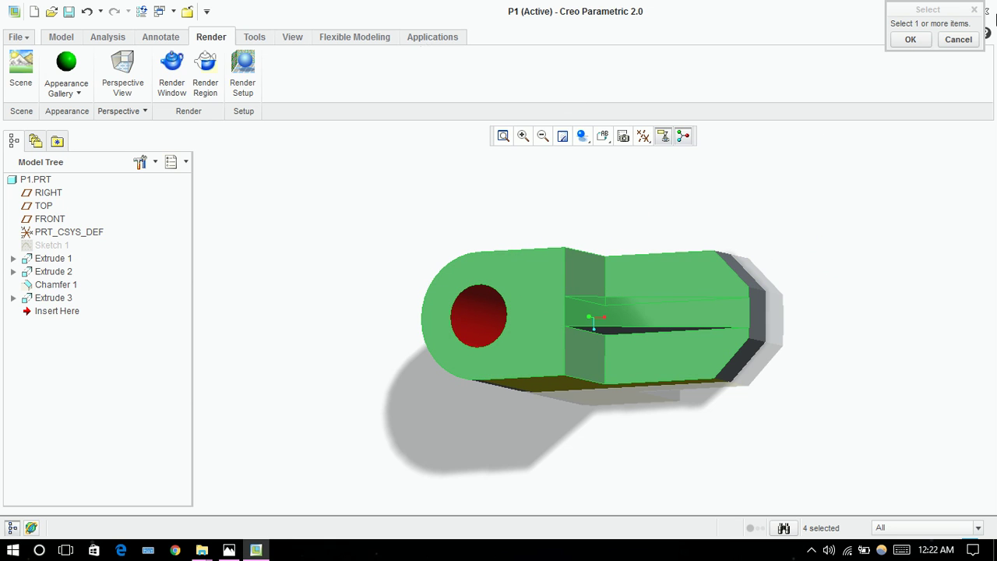
pyautogui.click(911, 39)
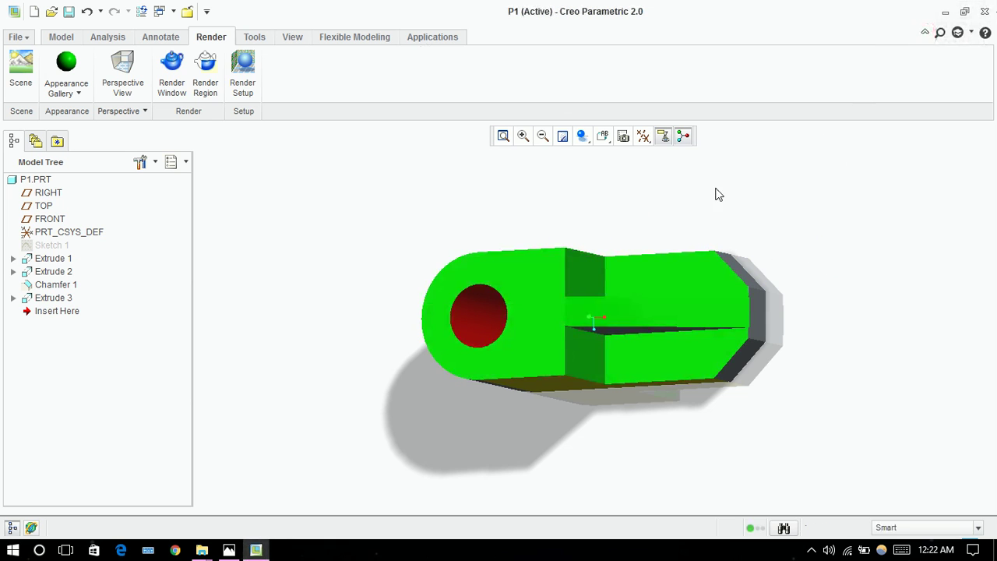
# Apply the dark blue appearance to the rib's side faces, the rounded boss surface, the base's end face and its chamfered corners
pyautogui.moveTo(717, 194); pyautogui.dragTo(721, 159, button='middle')
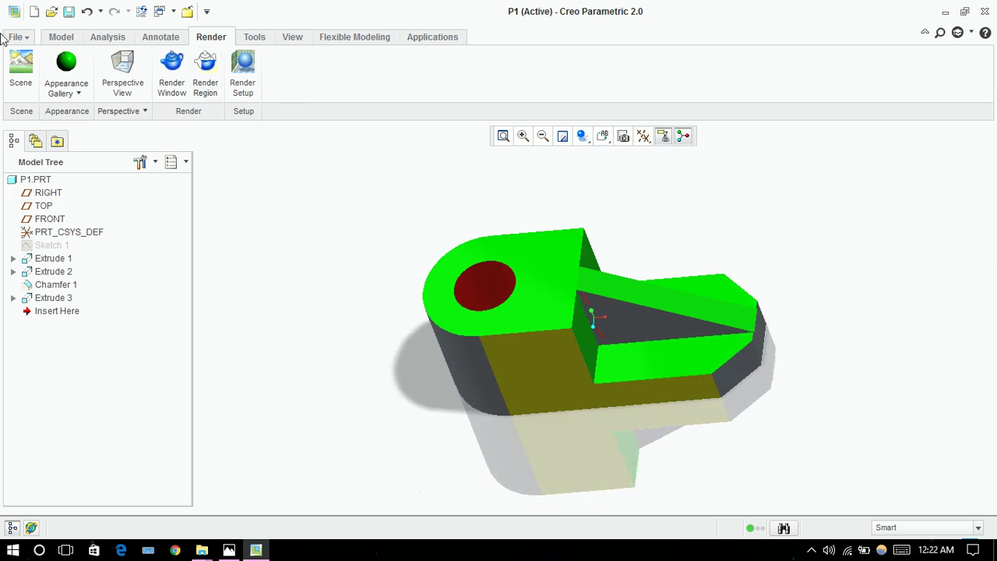
pyautogui.click(71, 93)
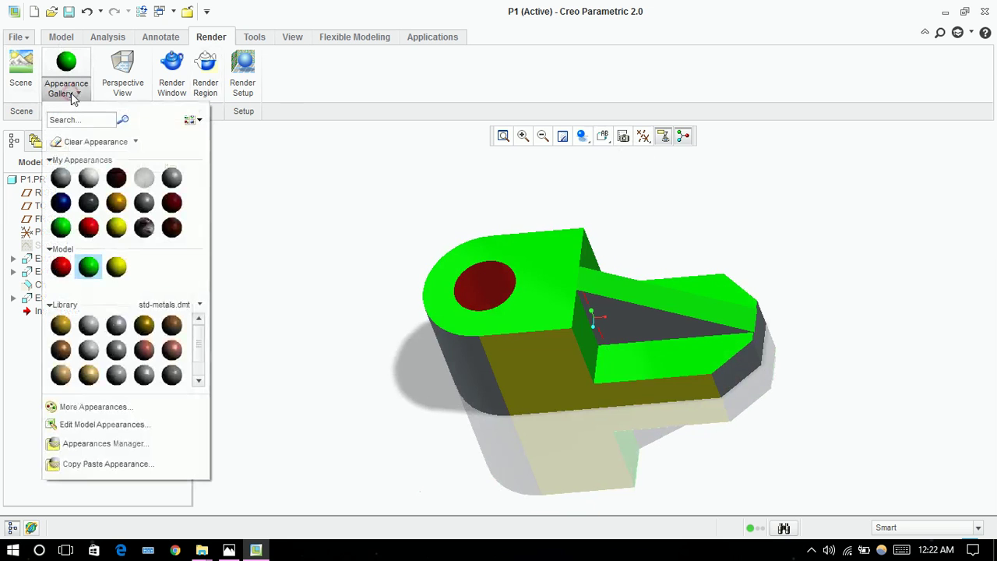
pyautogui.click(60, 204)
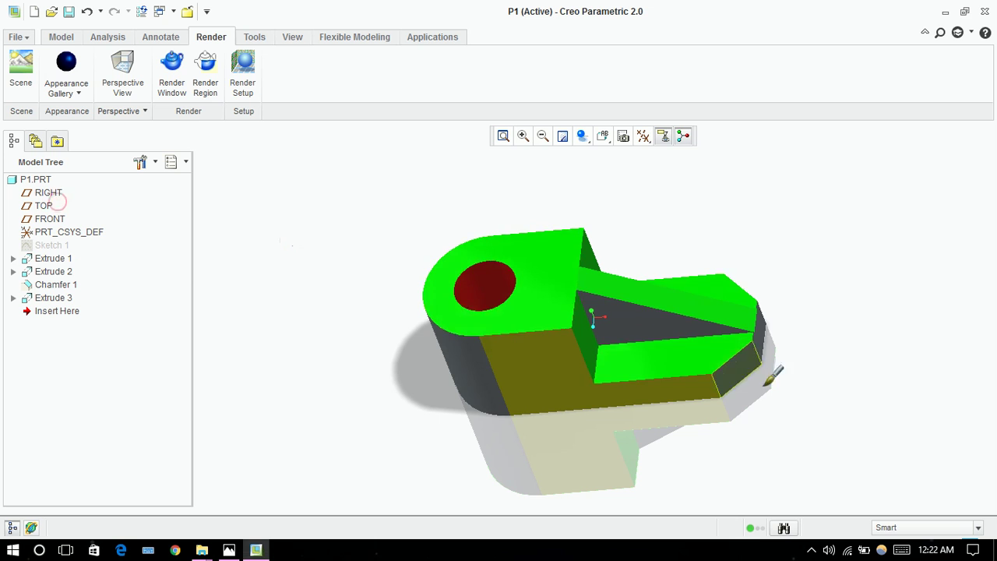
pyautogui.click(635, 326)
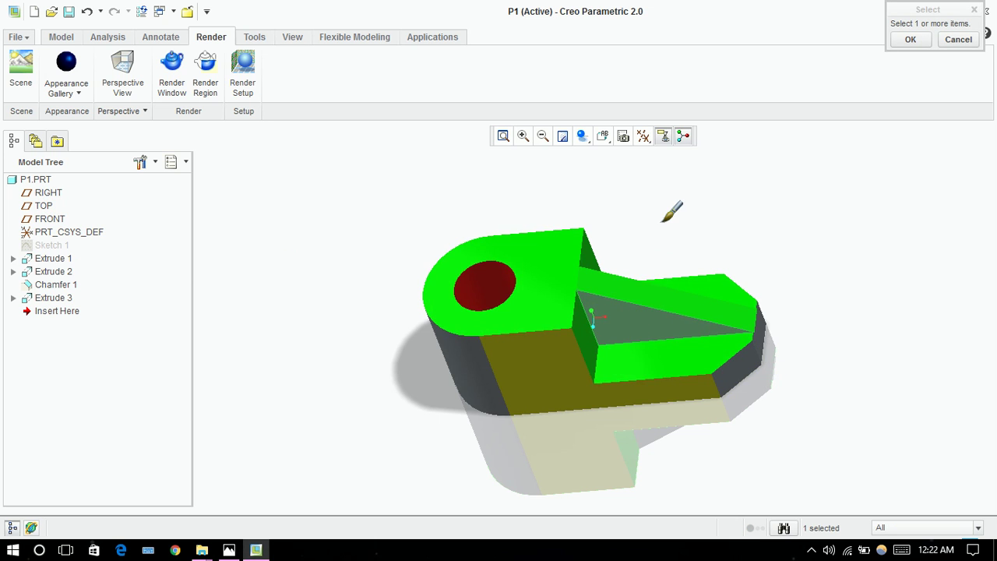
pyautogui.moveTo(670, 211); pyautogui.dragTo(648, 288, button='middle')
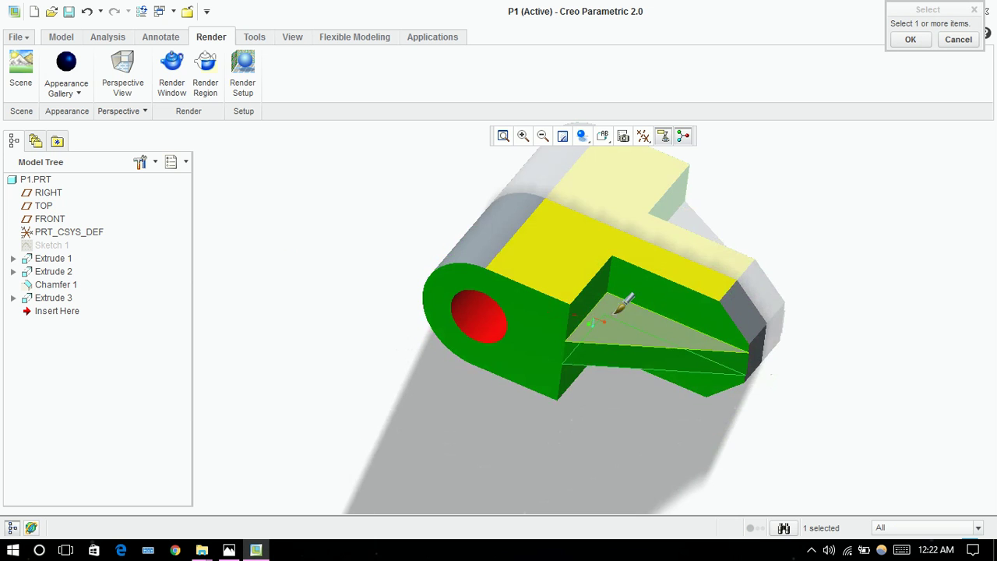
pyautogui.keyDown('ctrl'); pyautogui.click(486, 226); pyautogui.keyUp('ctrl')
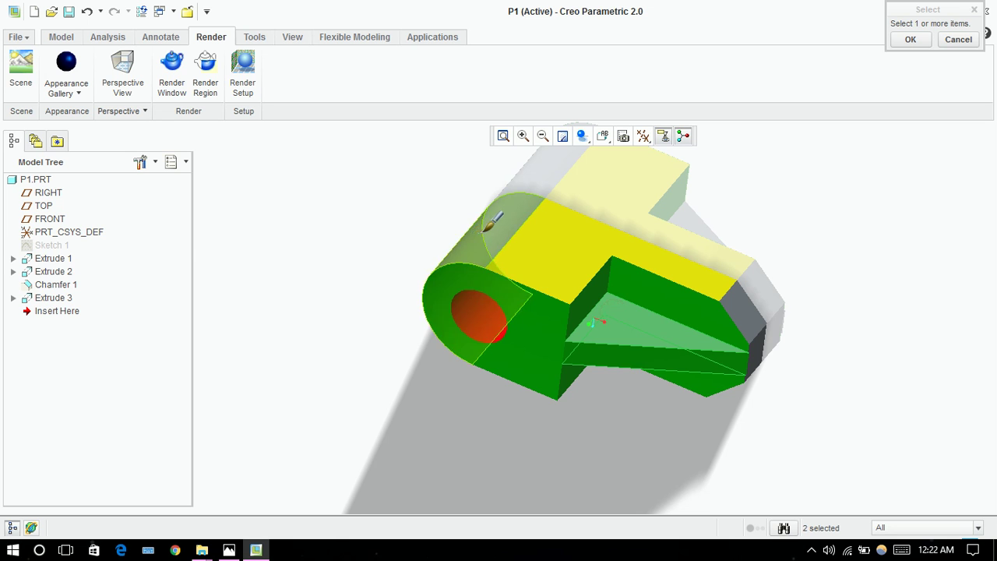
pyautogui.keyDown('ctrl'); pyautogui.click(489, 223); pyautogui.keyUp('ctrl')
pyautogui.keyDown('ctrl'); pyautogui.click(744, 323); pyautogui.keyUp('ctrl')
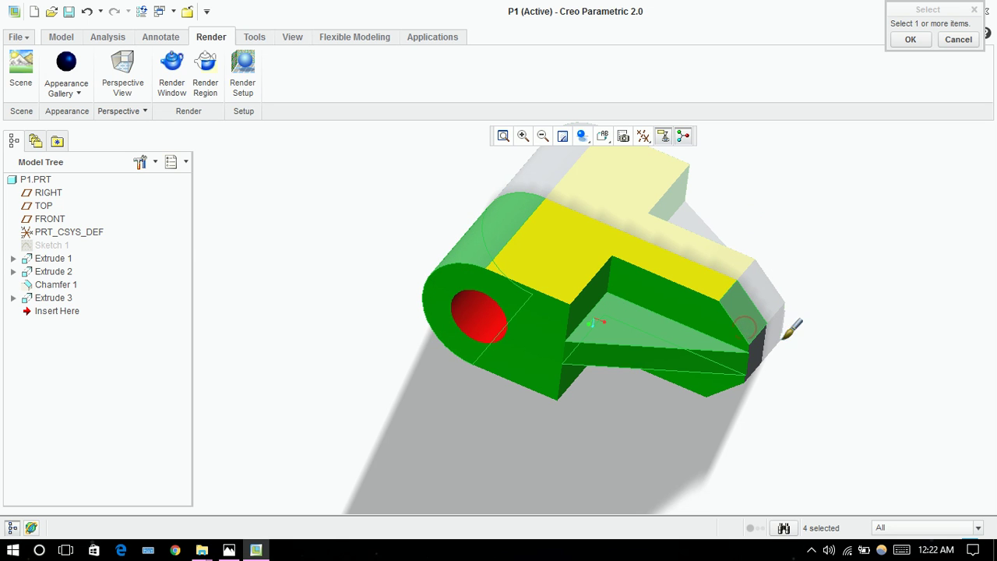
pyautogui.moveTo(818, 269); pyautogui.dragTo(815, 220, button='middle')
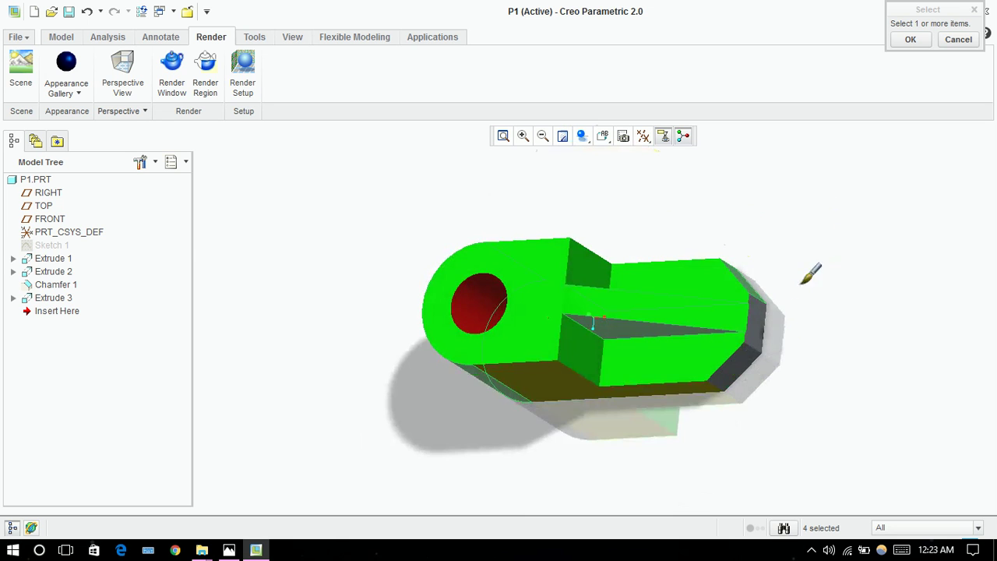
pyautogui.keyDown('ctrl'); pyautogui.click(749, 346); pyautogui.keyUp('ctrl')
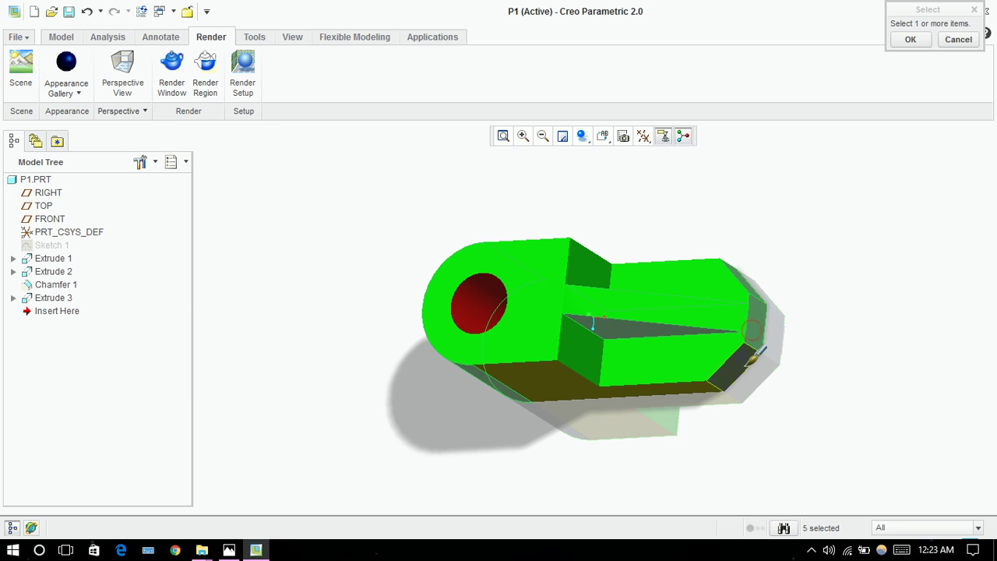
pyautogui.keyDown('ctrl'); pyautogui.click(736, 360); pyautogui.keyUp('ctrl')
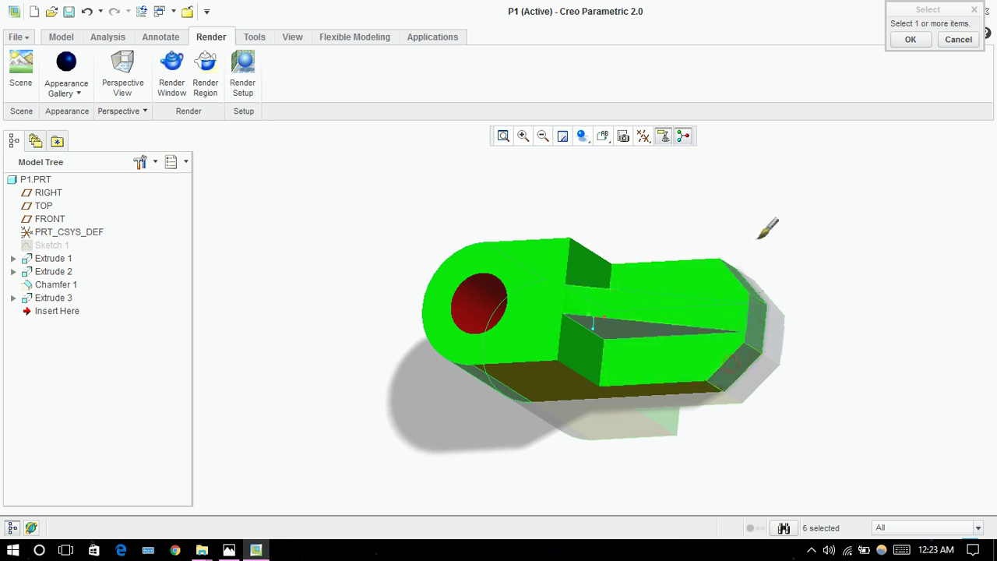
pyautogui.click(911, 40)
# Check the coloured bracket by rendering the window in the standard orientation and viewing the model in perspective
pyautogui.moveTo(750, 269); pyautogui.dragTo(402, 322, button='middle')
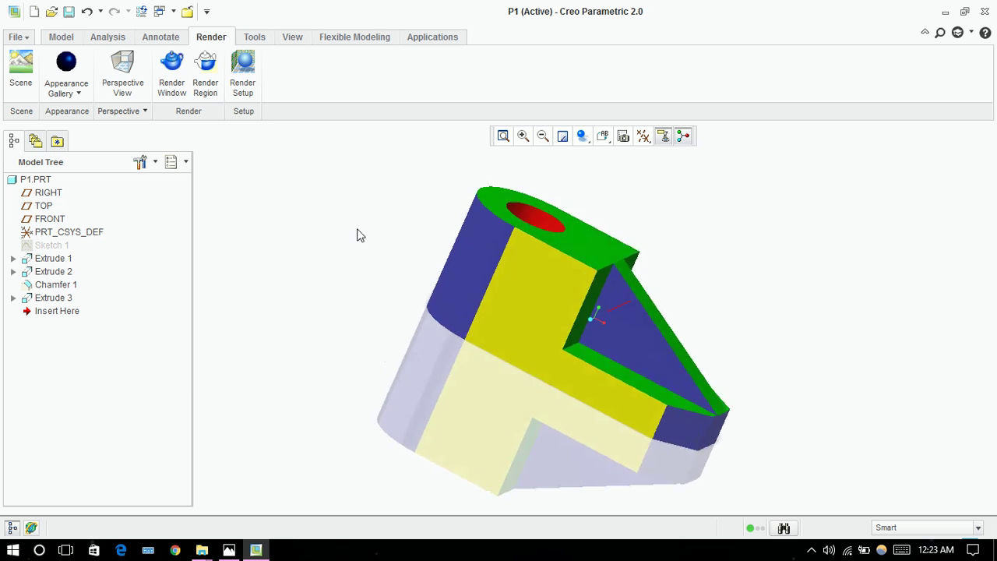
pyautogui.hotkey('ctrl', 'd')
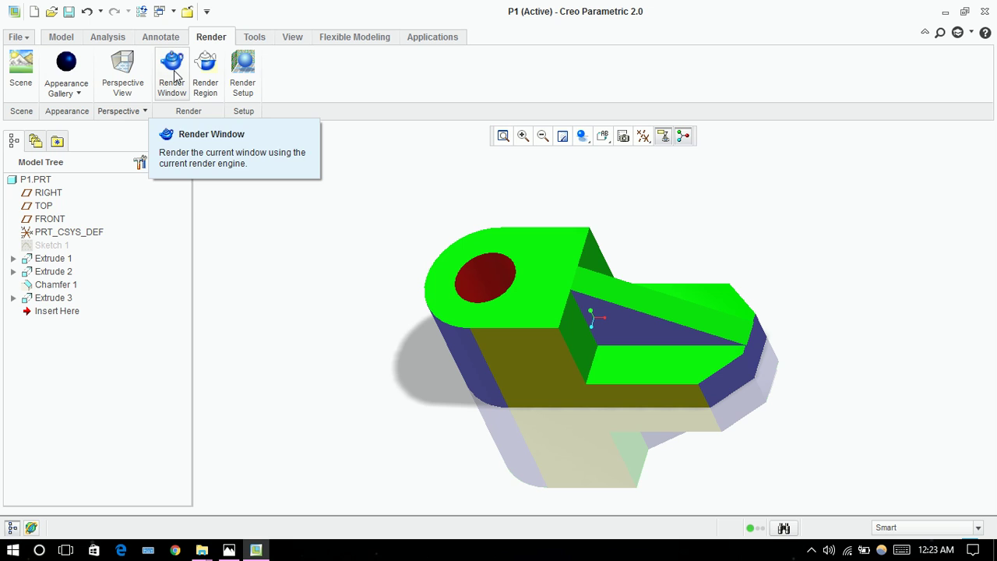
pyautogui.click(204, 72)
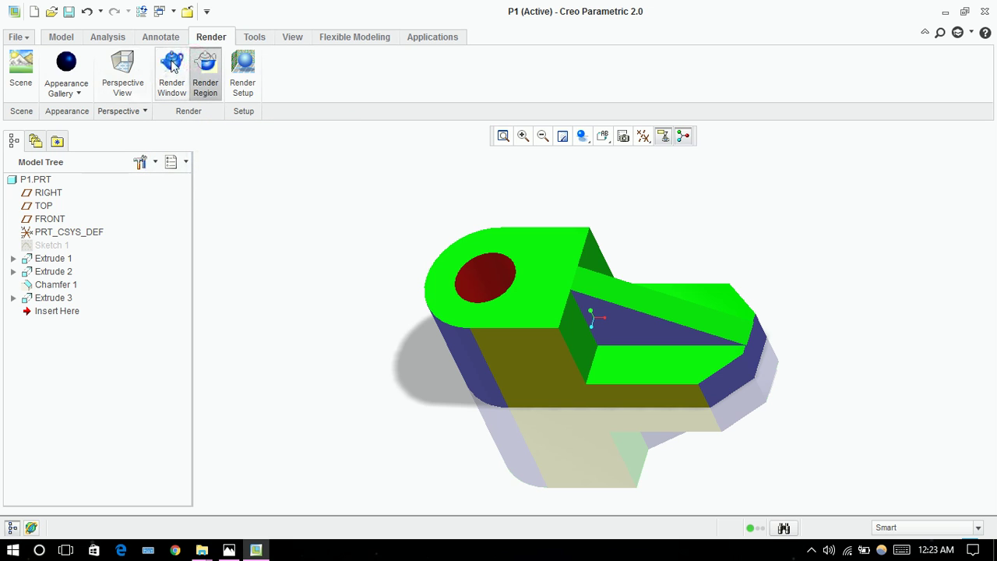
pyautogui.click(172, 67)
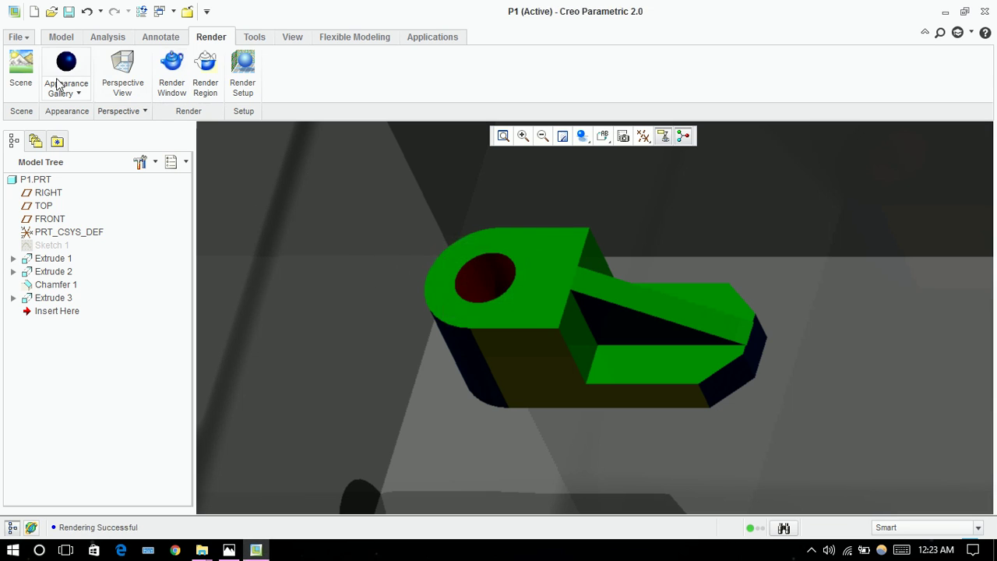
pyautogui.click(122, 70)
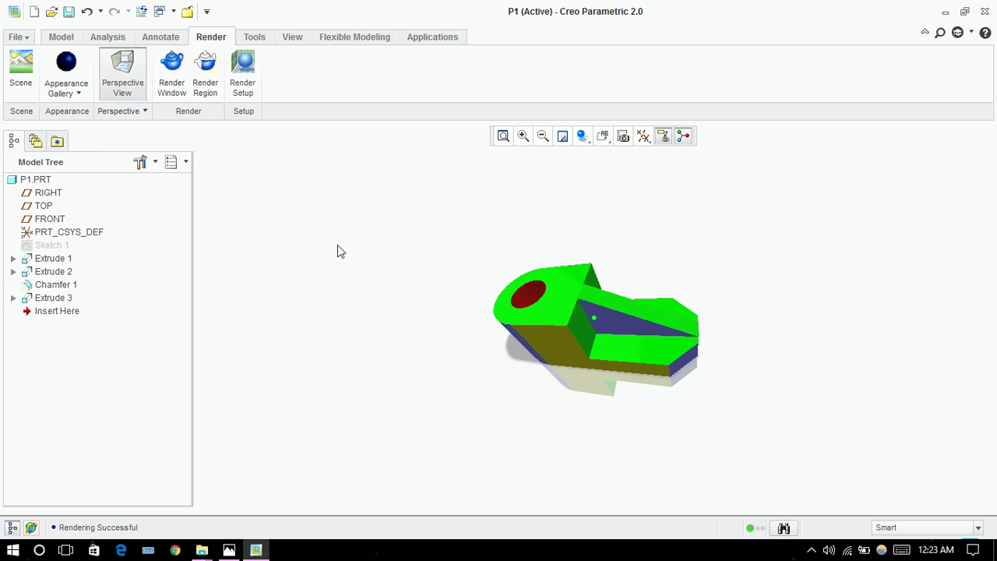
pyautogui.moveTo(388, 292); pyautogui.dragTo(402, 203, button='middle')
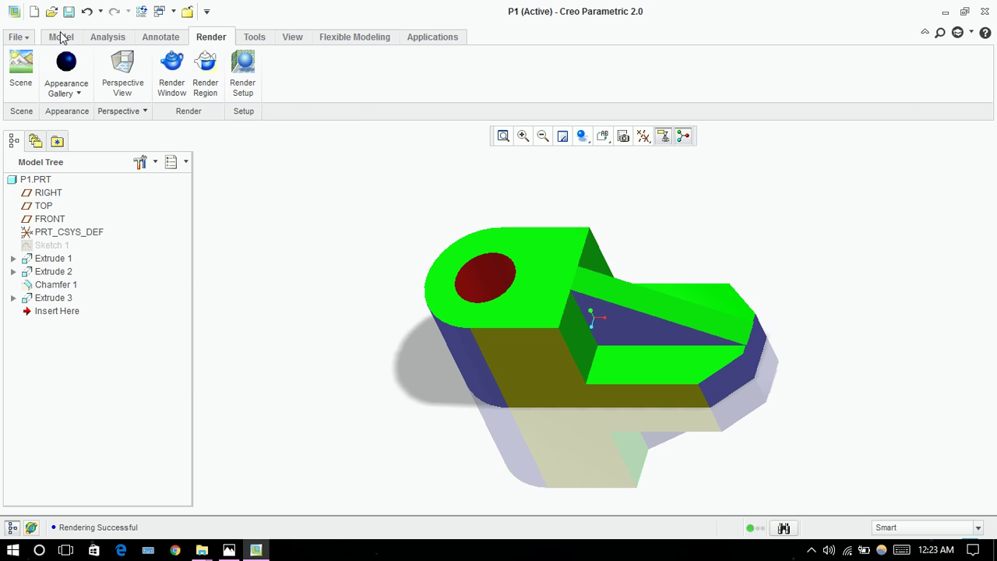
# Save the part P1.PRT to the Creo folder
pyautogui.click(62, 38)
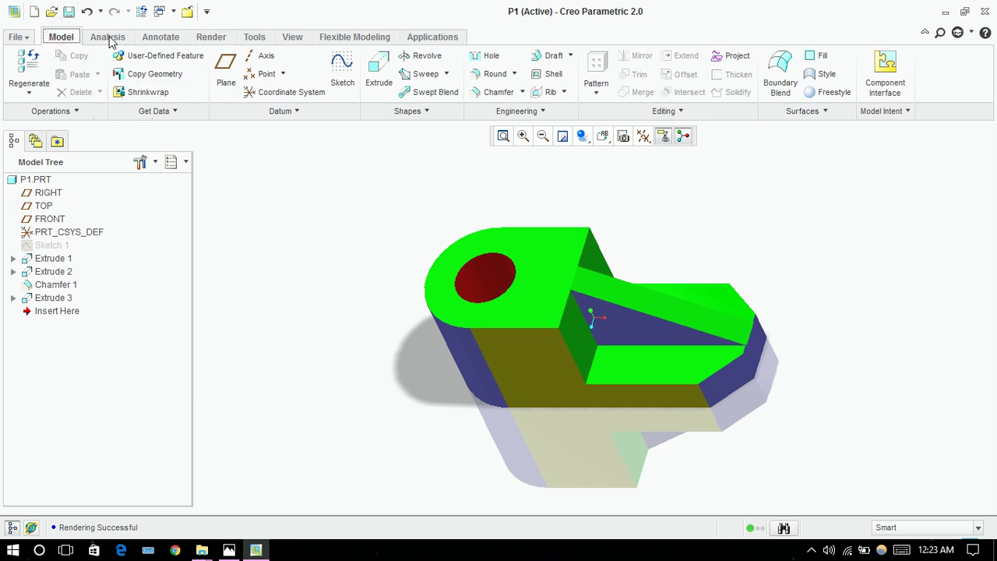
pyautogui.click(68, 13)
pyautogui.click(384, 480)
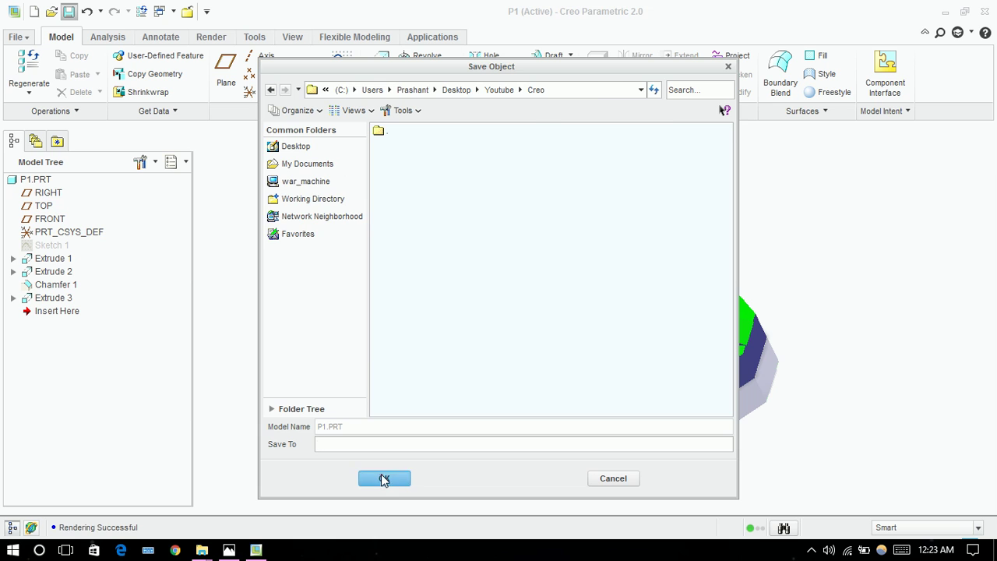